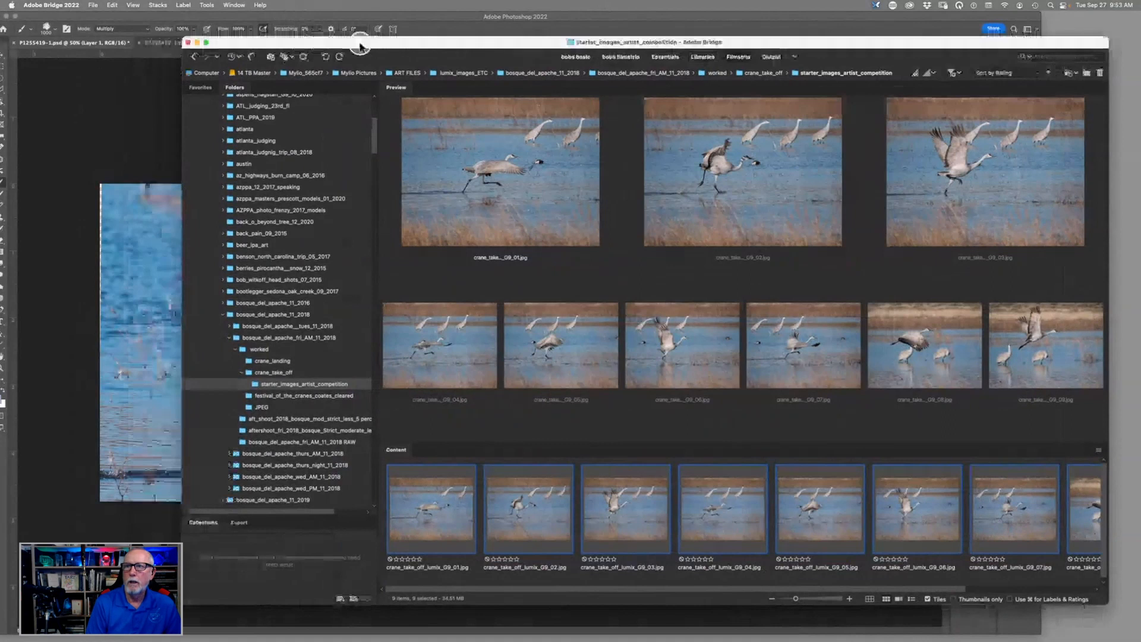
- Switch to Photoshop and compare the crane layer with its layer mask disabled and enabled
left_click_drag(360, 48, 360, 1)
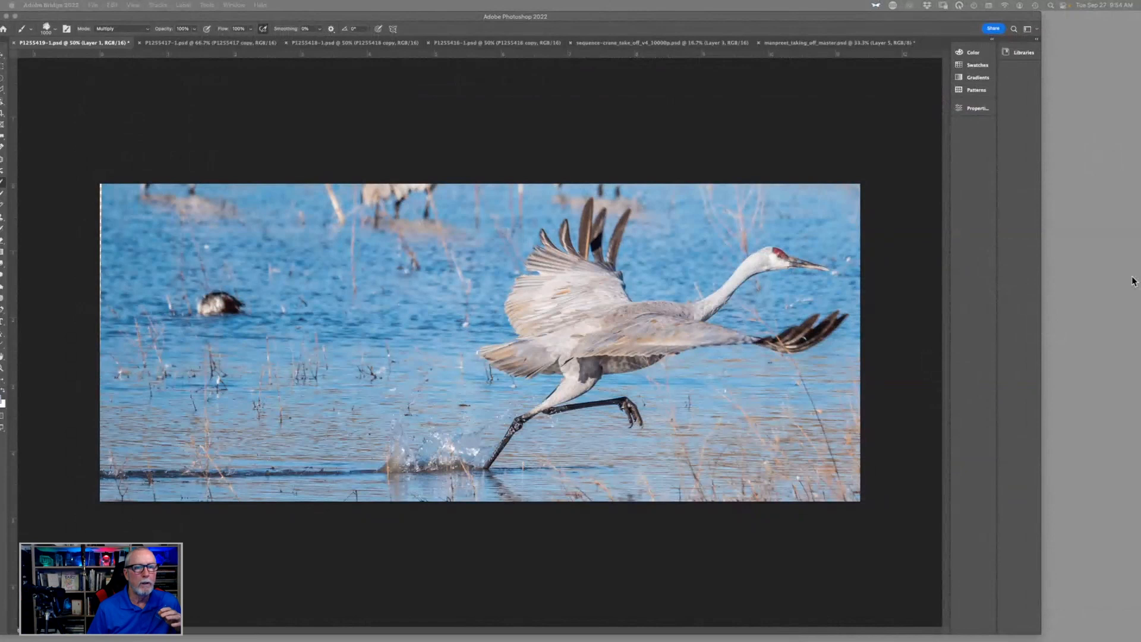
left_click(969, 605)
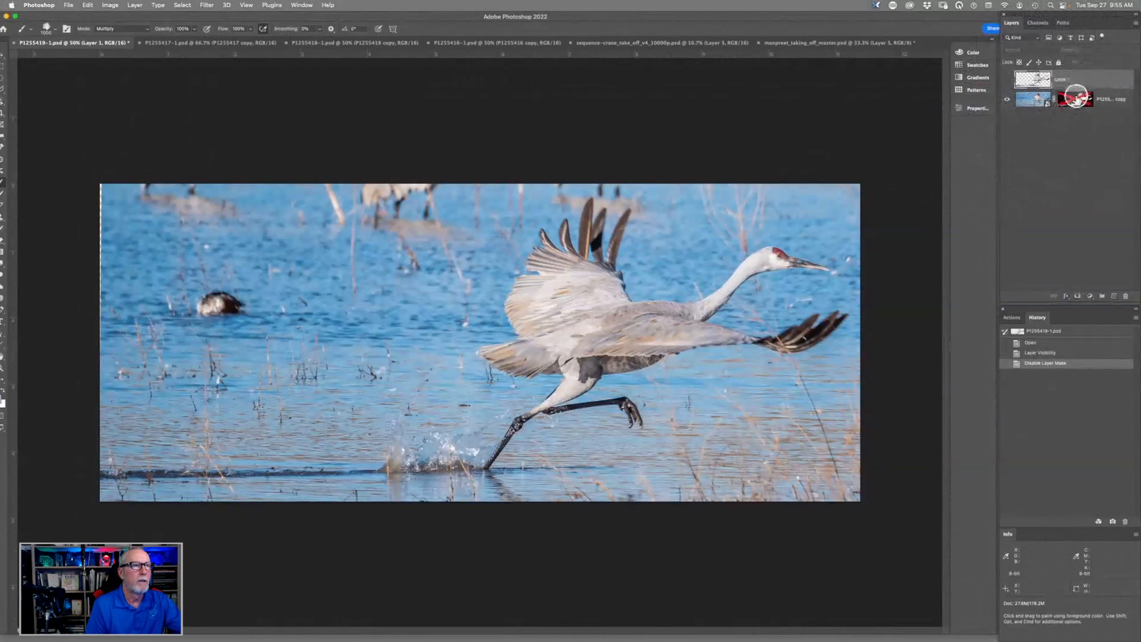
left_click(1076, 96, "shift")
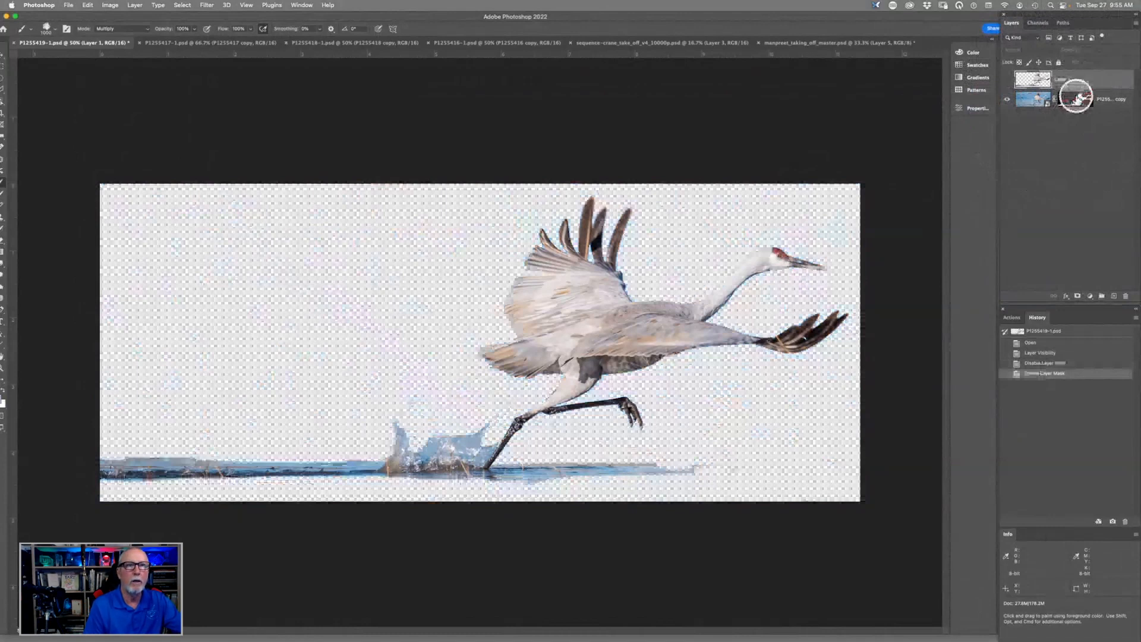
left_click(1077, 97, "shift")
left_click(1082, 98, "shift")
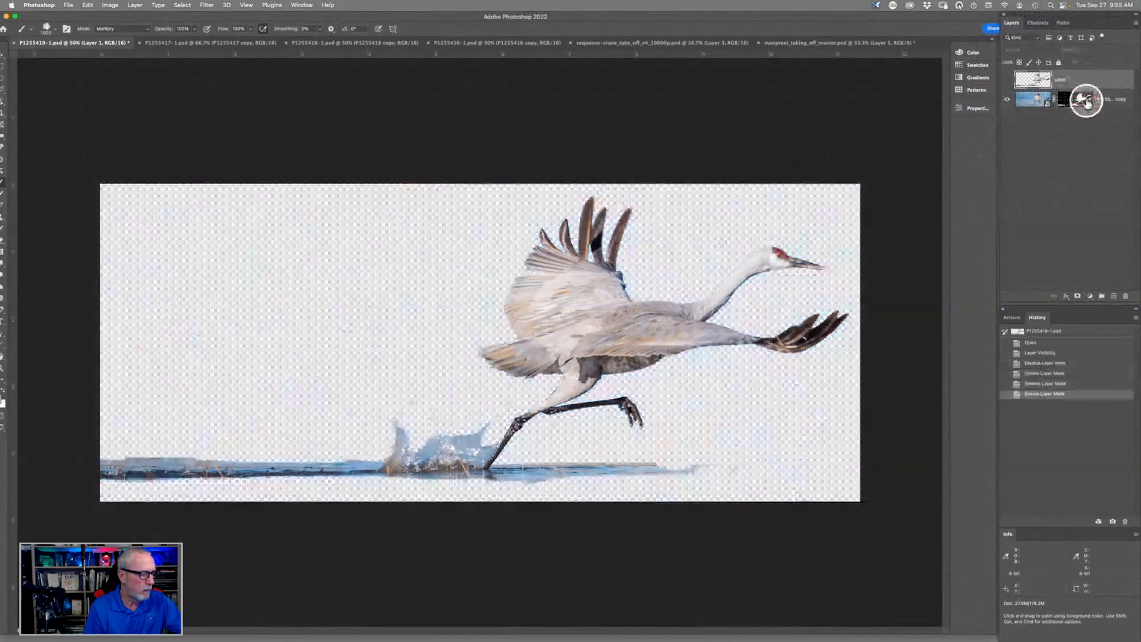
left_click(1085, 99, "shift")
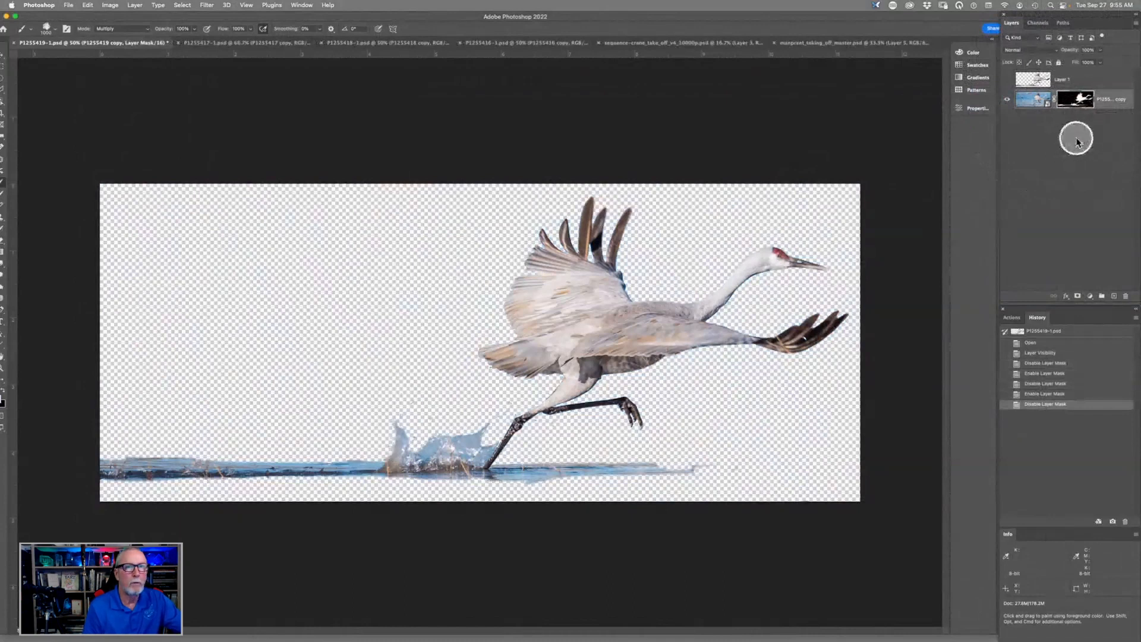
- Display the crane layer's mask on its own, inspect its edges around the body and leg, and return to the image
left_click(1076, 99, "alt")
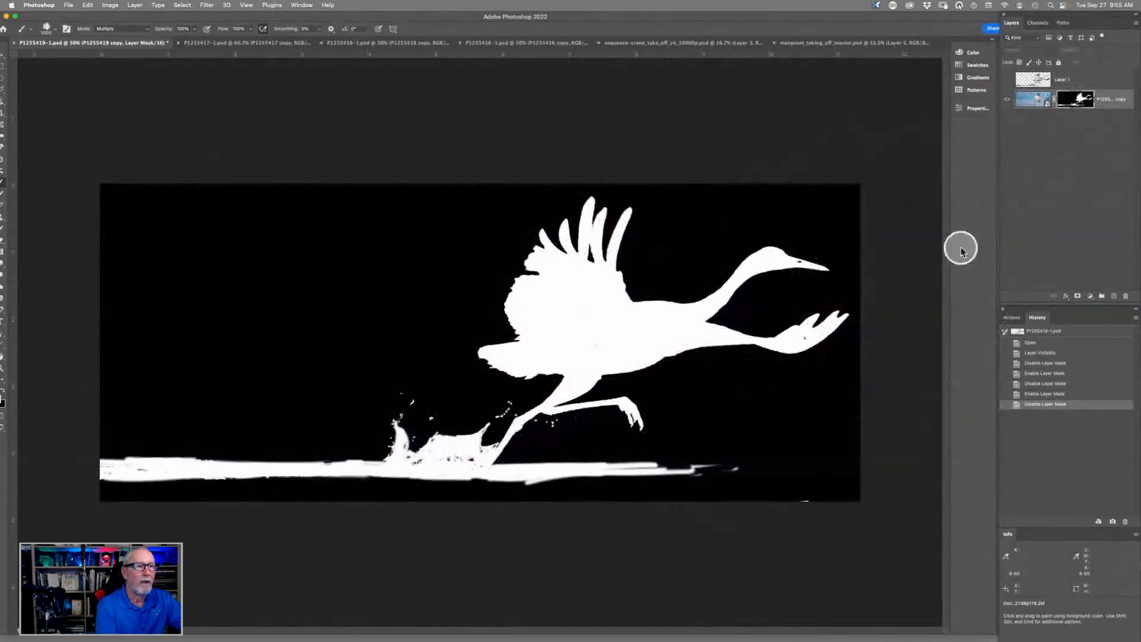
key("super+equal")
key("super+equal")
key("super+equal")
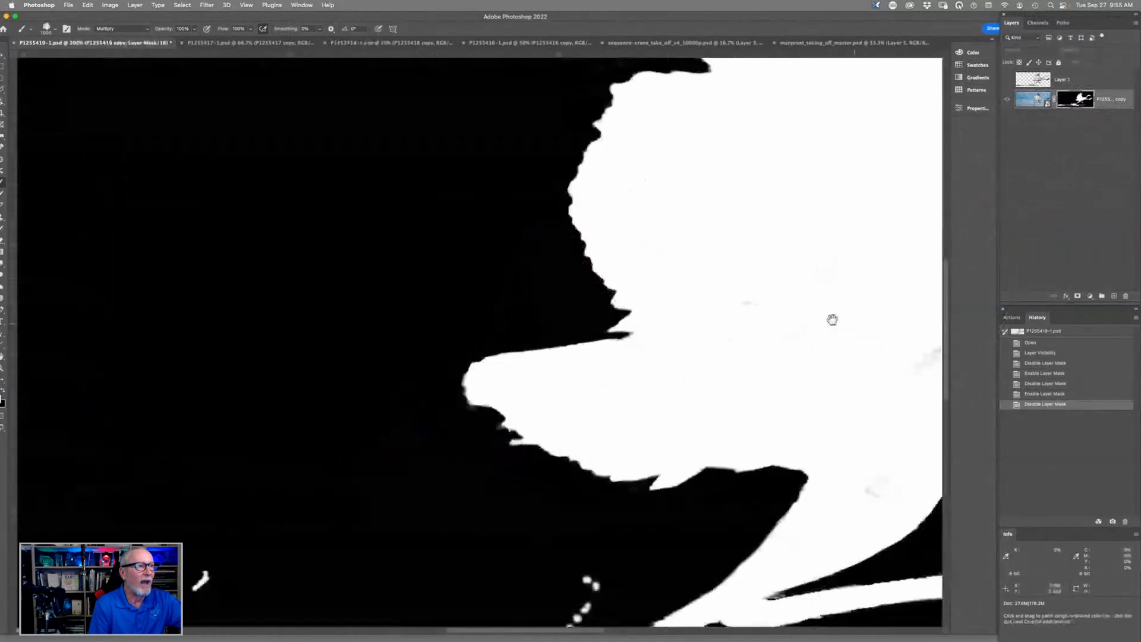
left_click_drag(832, 319, 337, 228)
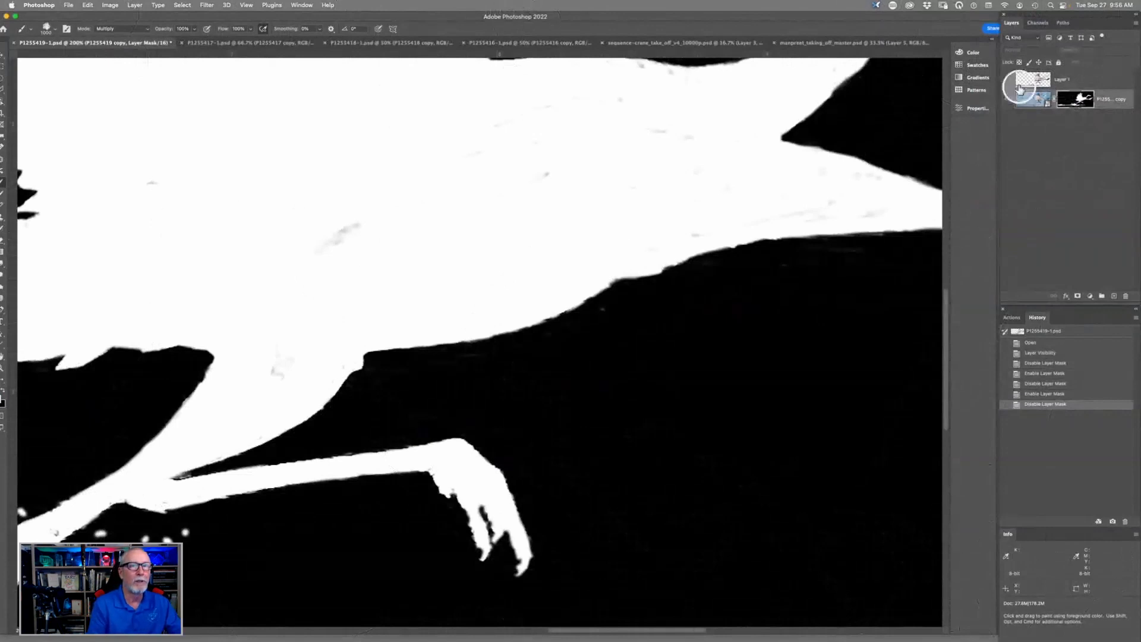
left_click_drag(1075, 98, 1074, 97)
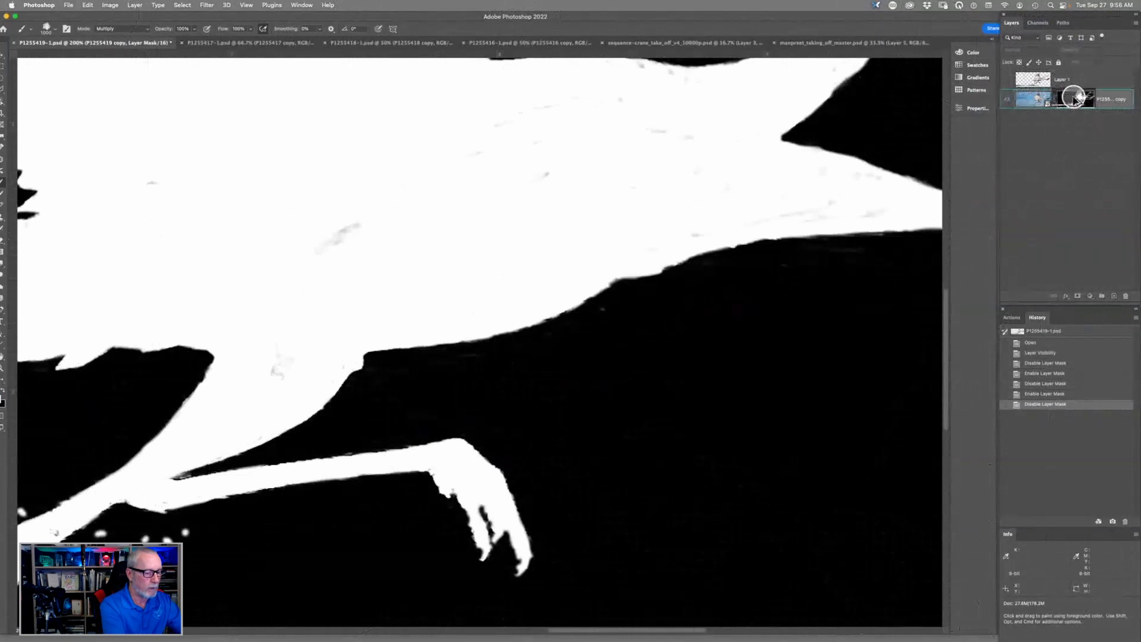
left_click(1075, 97, "alt")
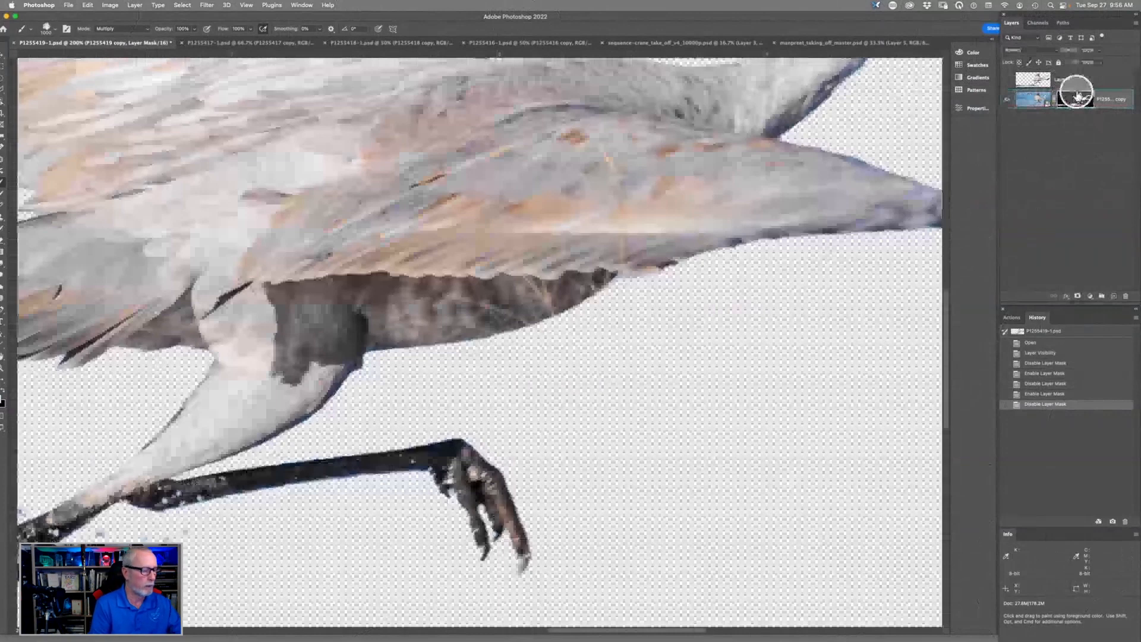
- Duplicate the masked crane layer, delete the copy's mask, and hide the original layer
key("super+0")
left_click(1018, 106)
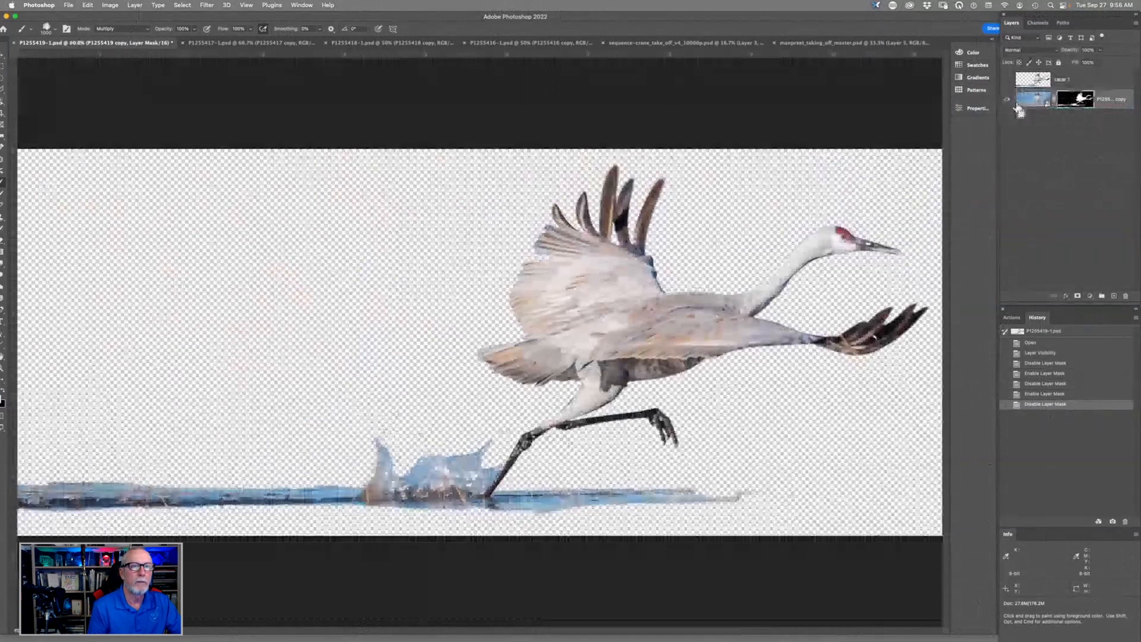
left_click_drag(1019, 110, 1124, 295)
left_click(1007, 119)
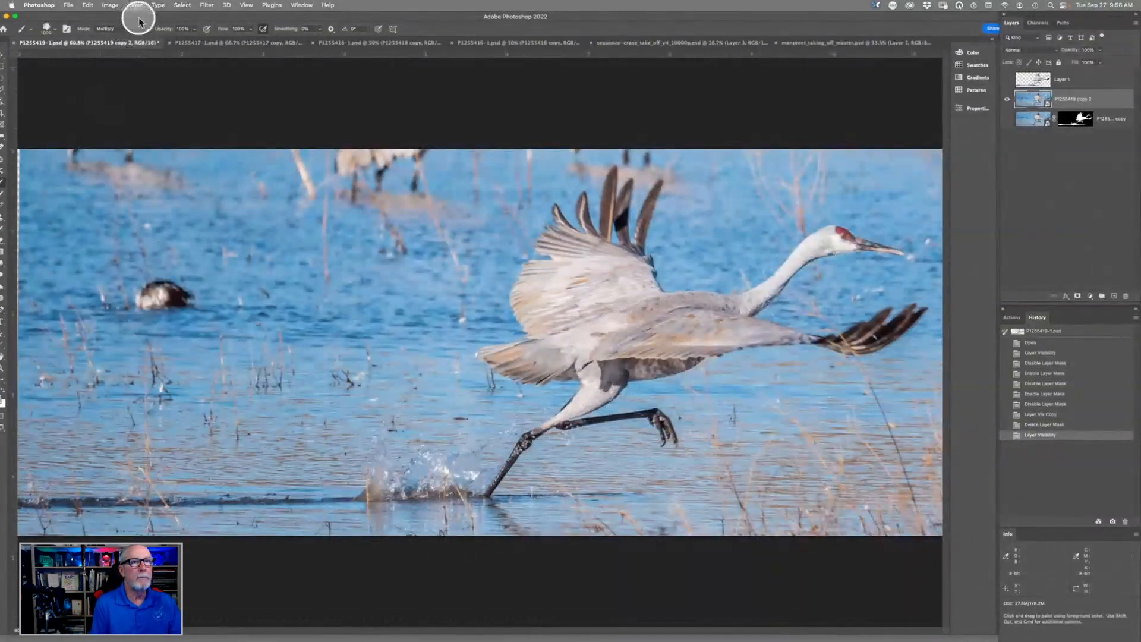
- Make an automatic selection of the crane on the unmasked layer copy with Select Subject
left_click_drag(138, 19, 152, 17)
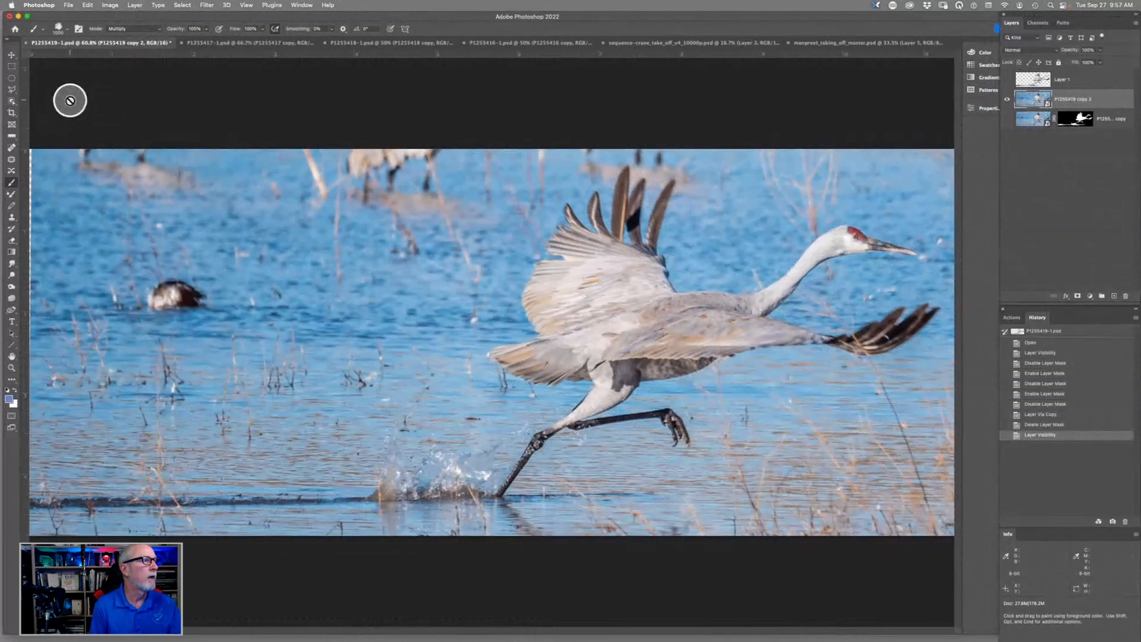
left_click(12, 90)
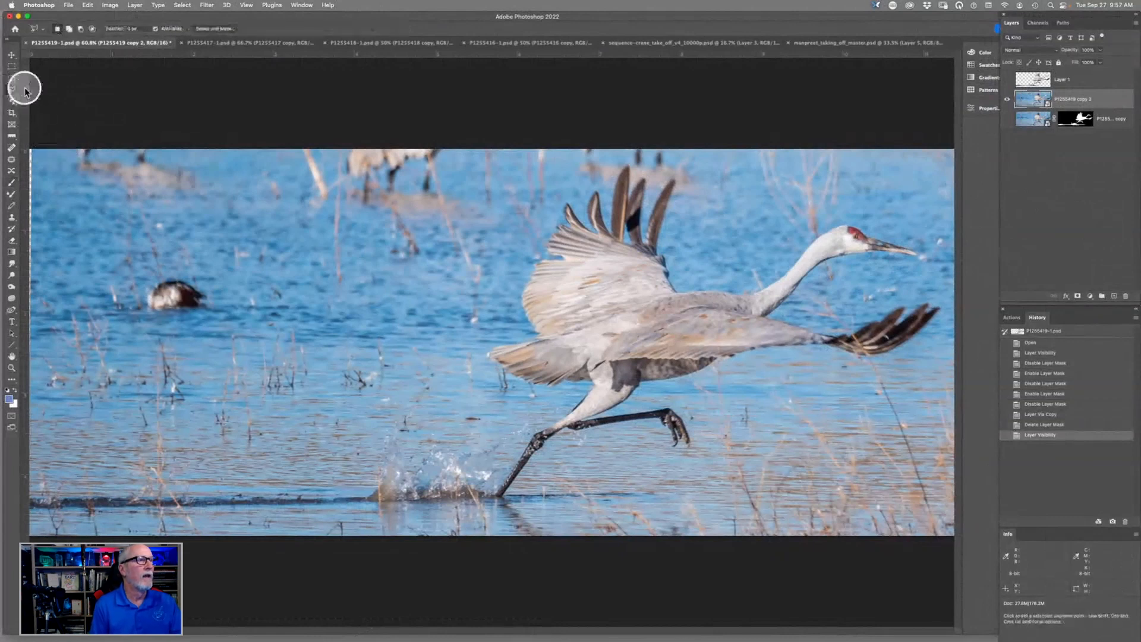
left_click(15, 149)
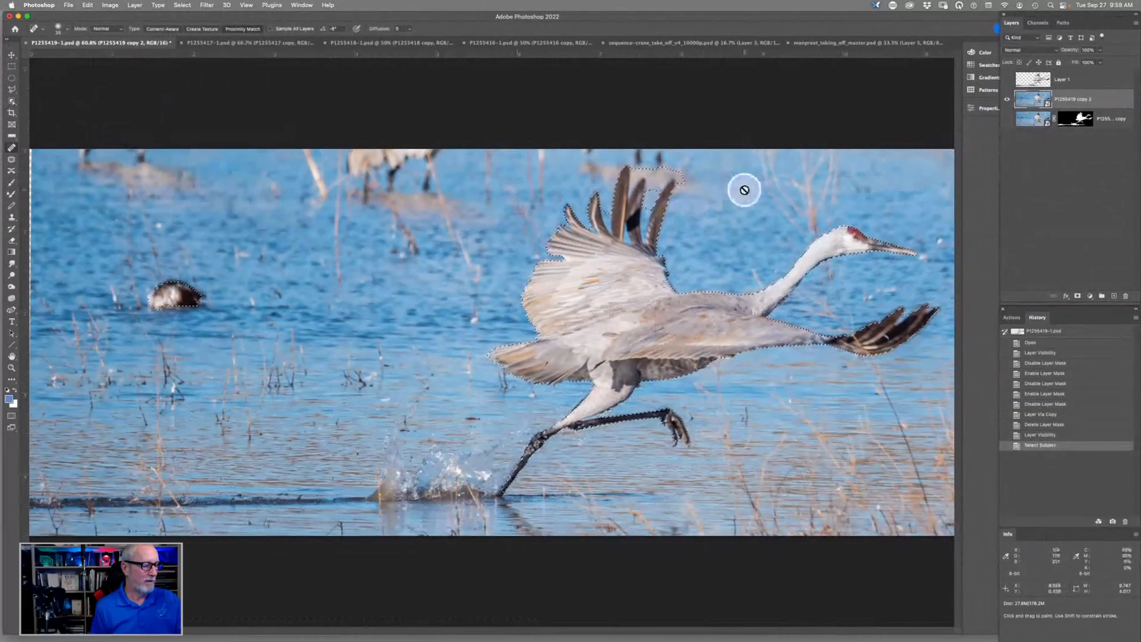
- Subtract the stray background between and beside the raised wing feathers from the selection with the Lasso tool
left_click(12, 89)
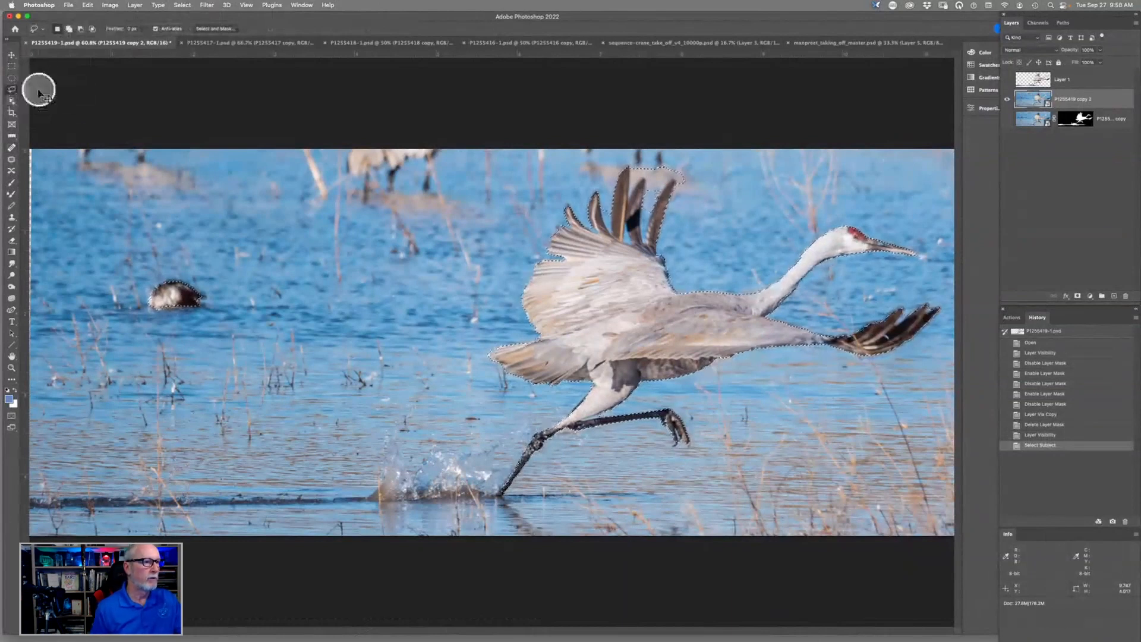
key("super+plus")
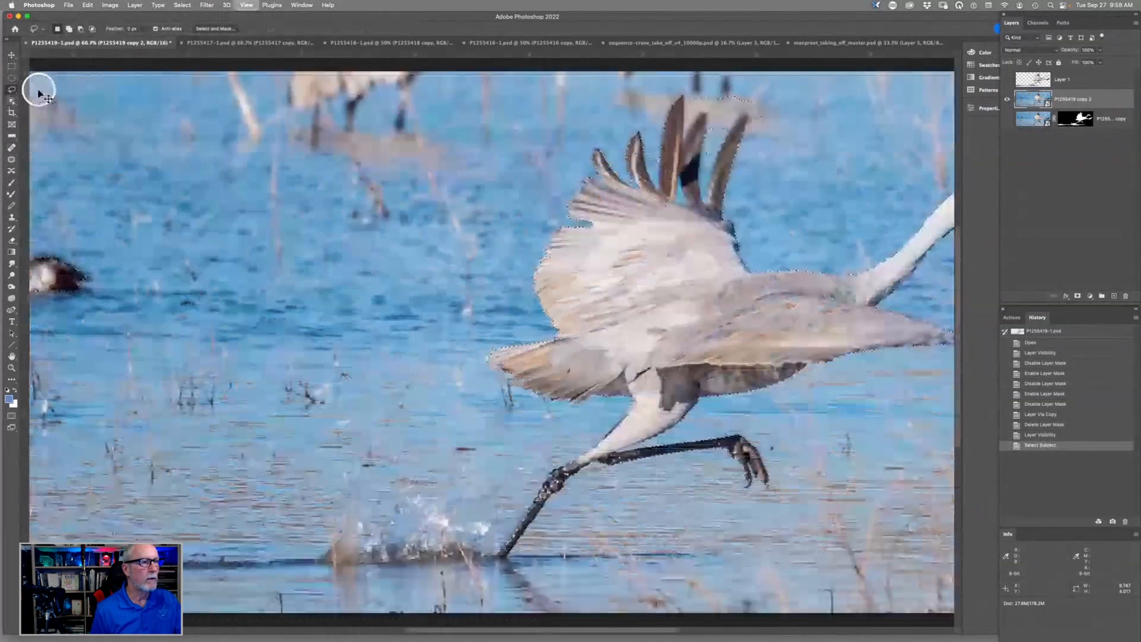
left_click_drag(681, 78, 504, 346)
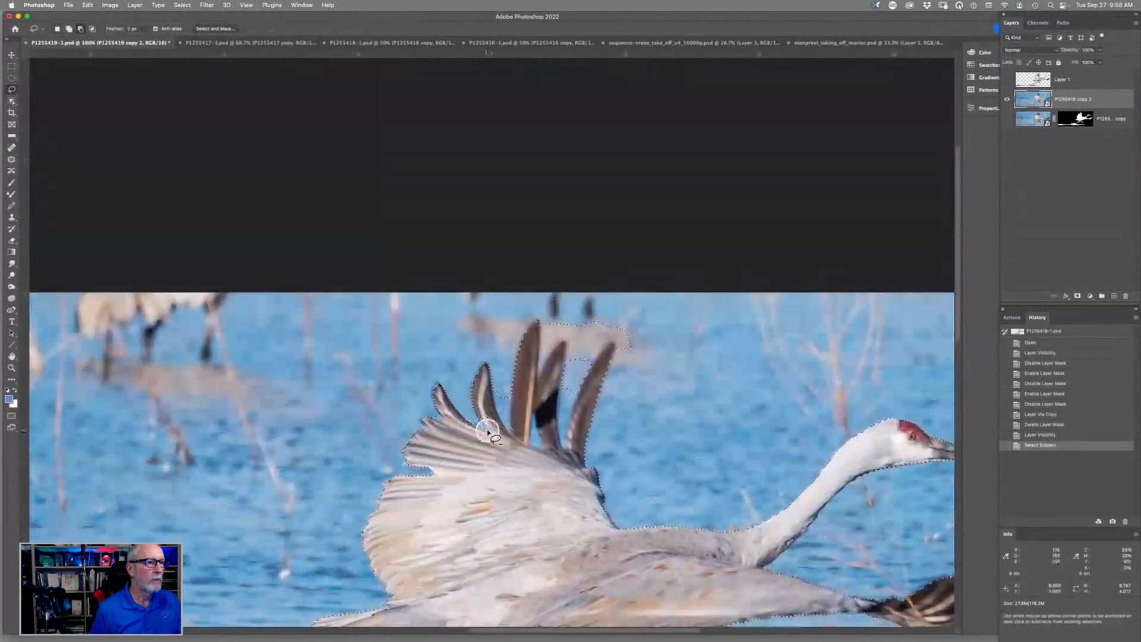
mouse_move(487, 432)
left_mouse_down()
mouse_move(477, 416)
mouse_move(491, 434)
left_mouse_up()
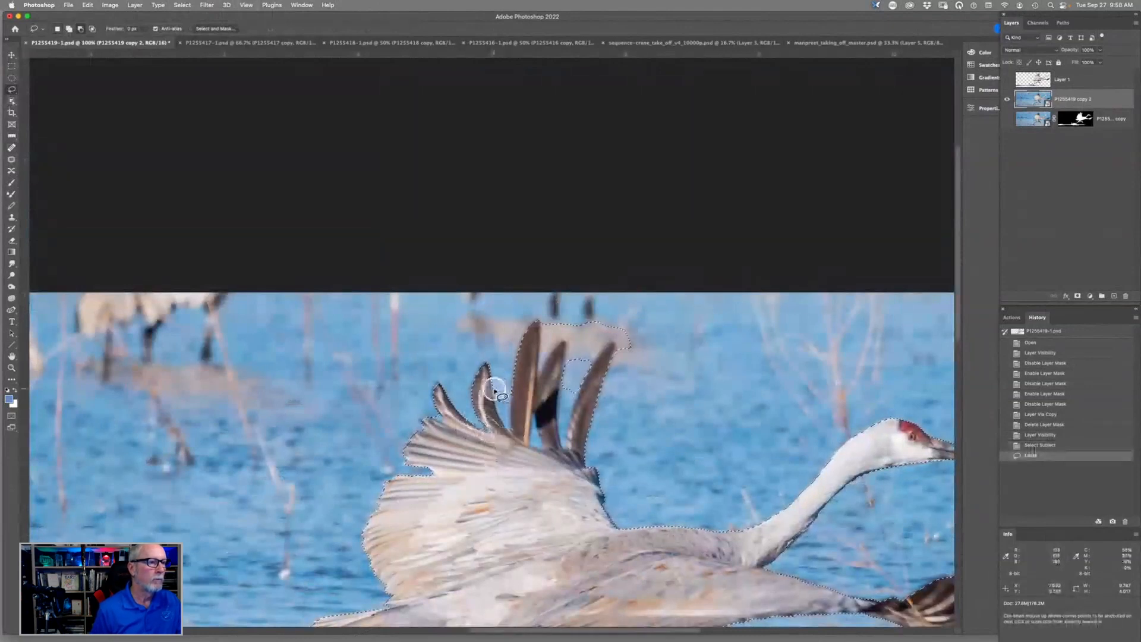
mouse_move(495, 390)
left_mouse_down()
mouse_move(507, 417)
mouse_move(512, 357)
mouse_move(535, 324)
left_mouse_up()
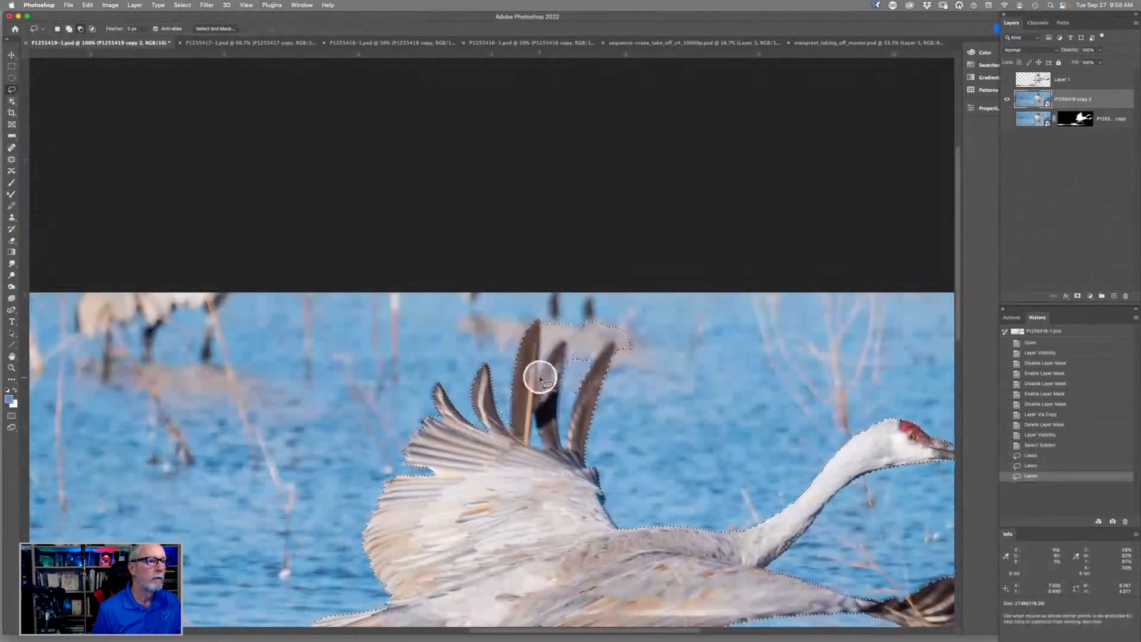
mouse_move(540, 378)
left_mouse_down()
mouse_move(569, 338)
mouse_move(575, 366)
mouse_move(612, 342)
mouse_move(626, 346)
mouse_move(631, 328)
mouse_move(577, 308)
mouse_move(547, 325)
mouse_move(538, 368)
left_mouse_up()
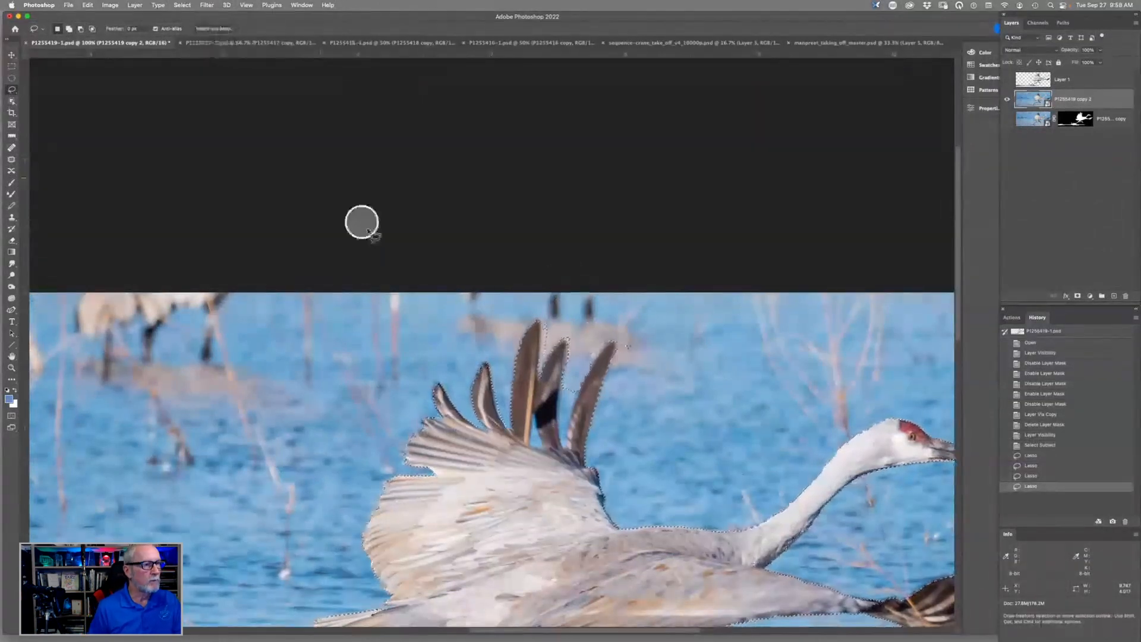
- Delete the unmasked crane layer copy and show the masked crane layer again
left_click_drag(388, 499, 394, 498)
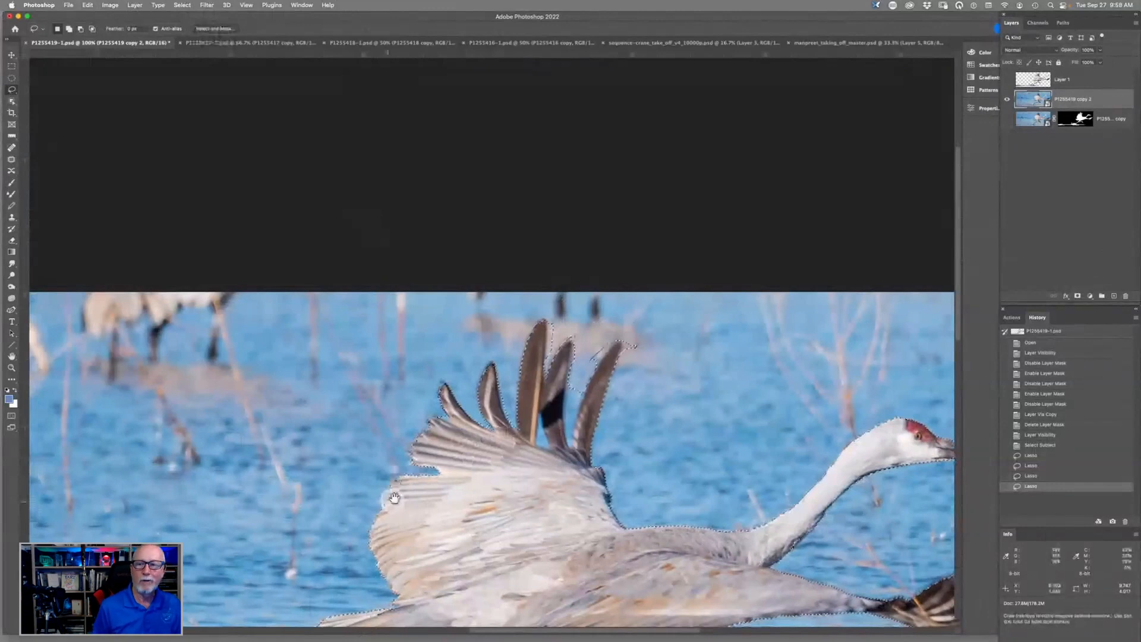
left_click_drag(395, 498, 695, 194)
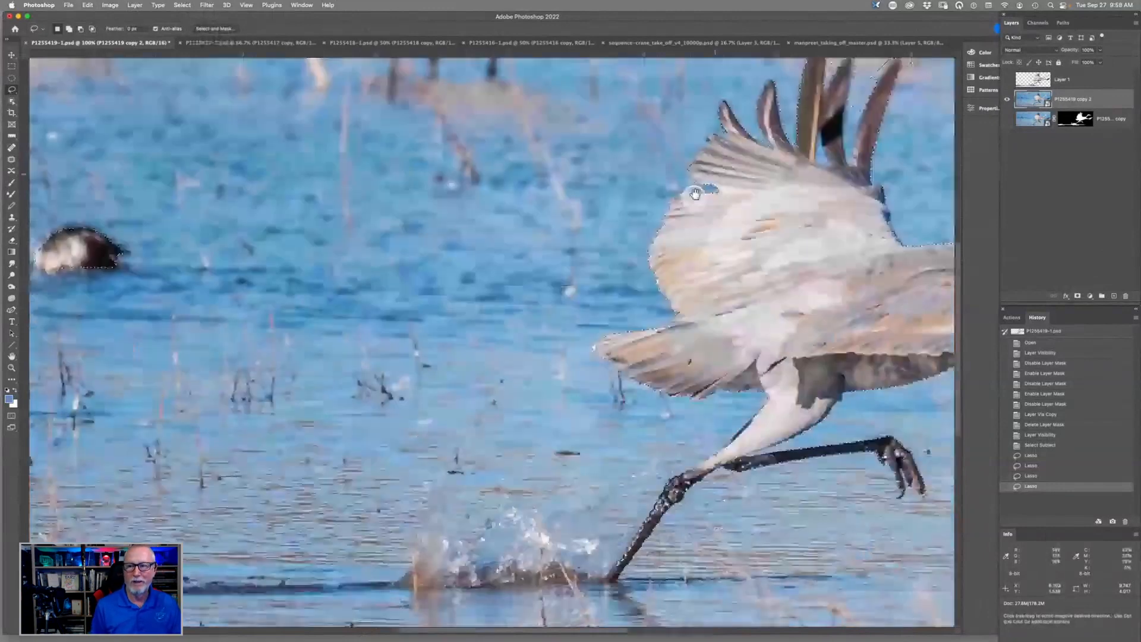
scroll(545, 352, "down", 5)
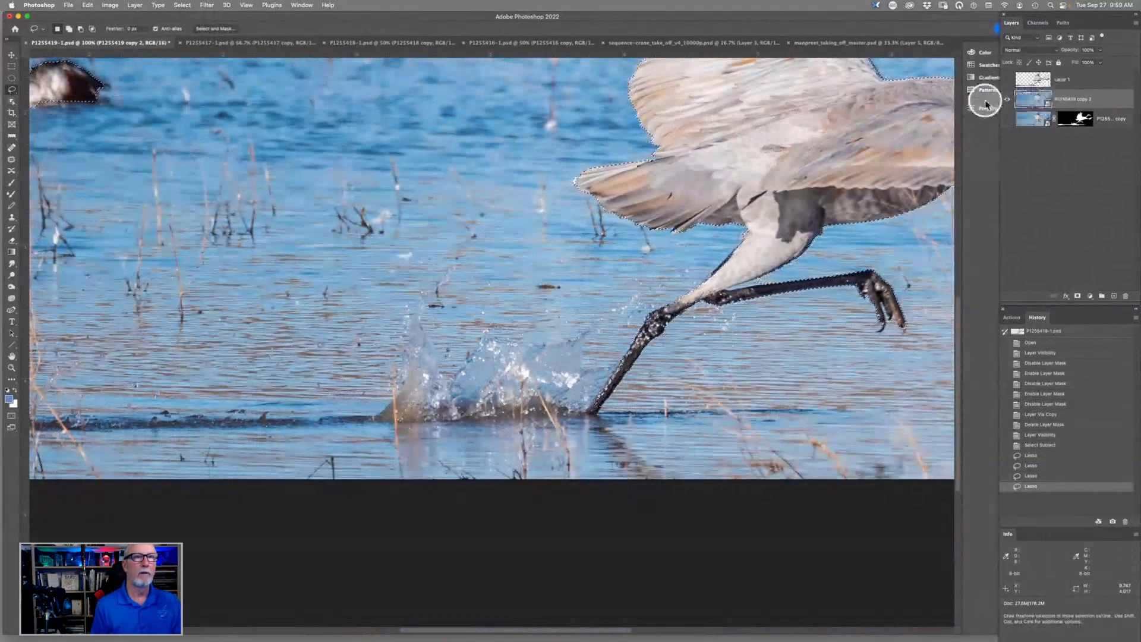
key("super+0")
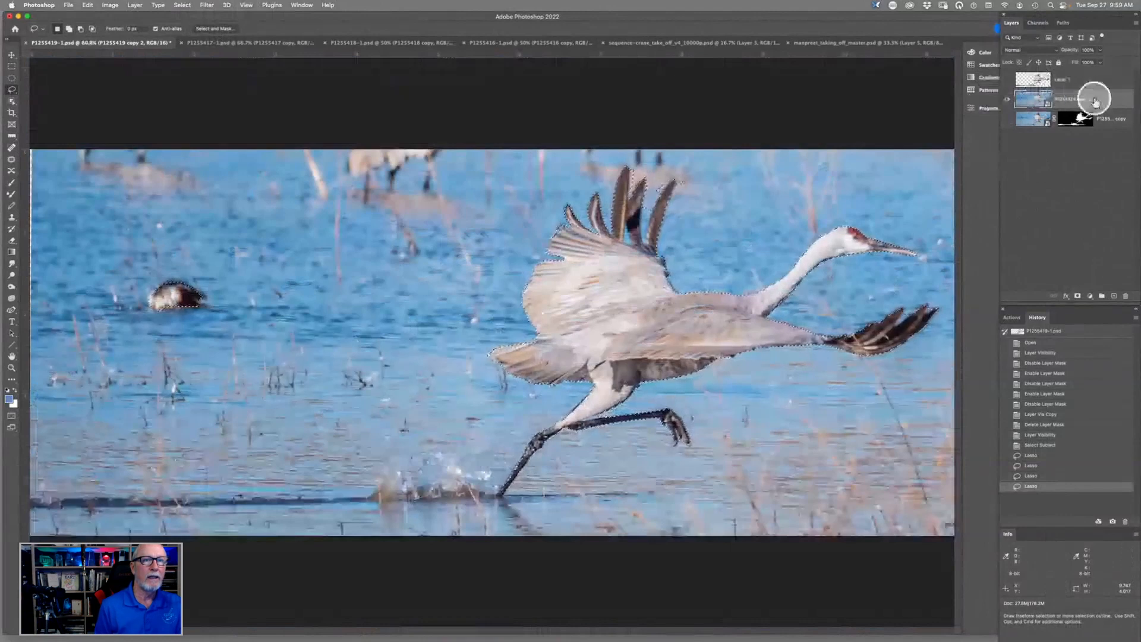
left_click_drag(1095, 101, 1124, 293)
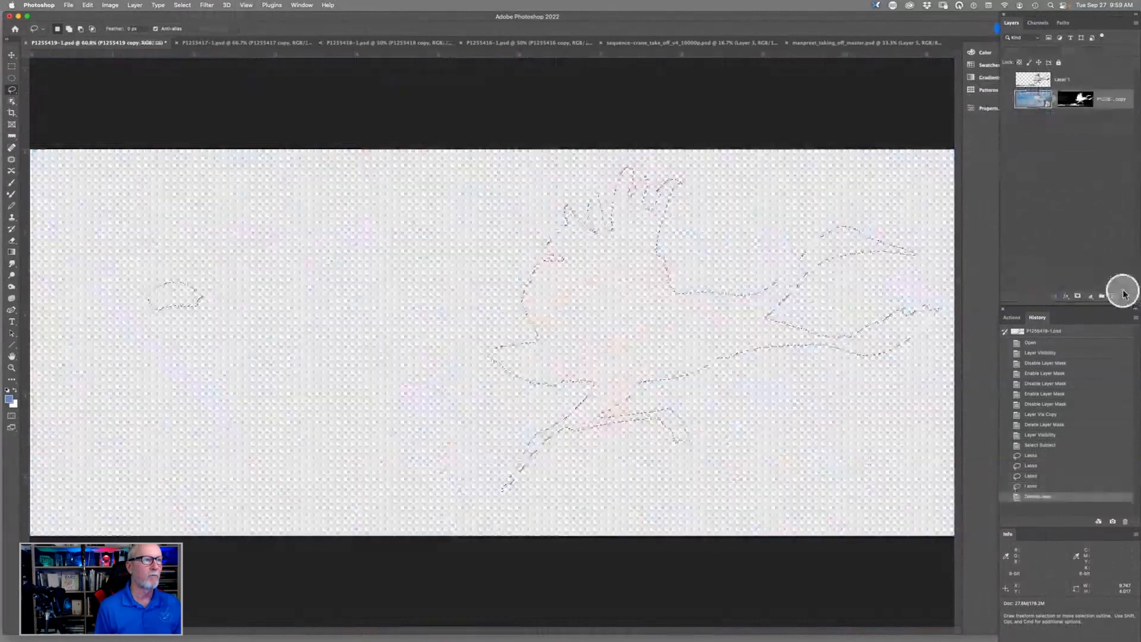
left_click(1007, 99)
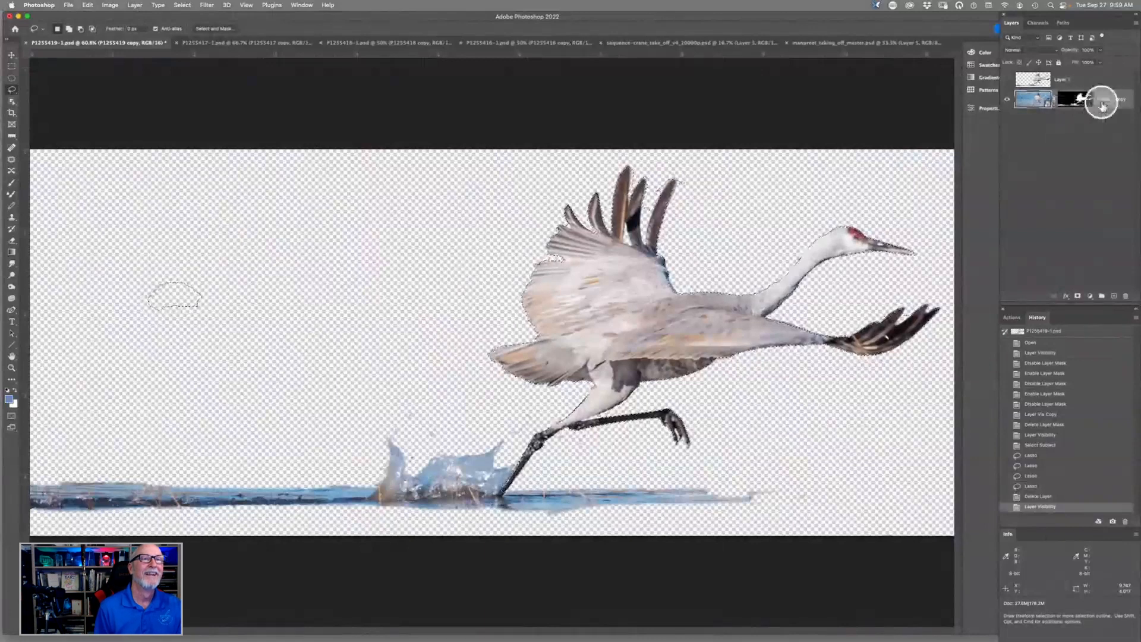
- Show the Layer 1 cutout in place of the masked crane layer and clear the selection
left_click(1007, 100)
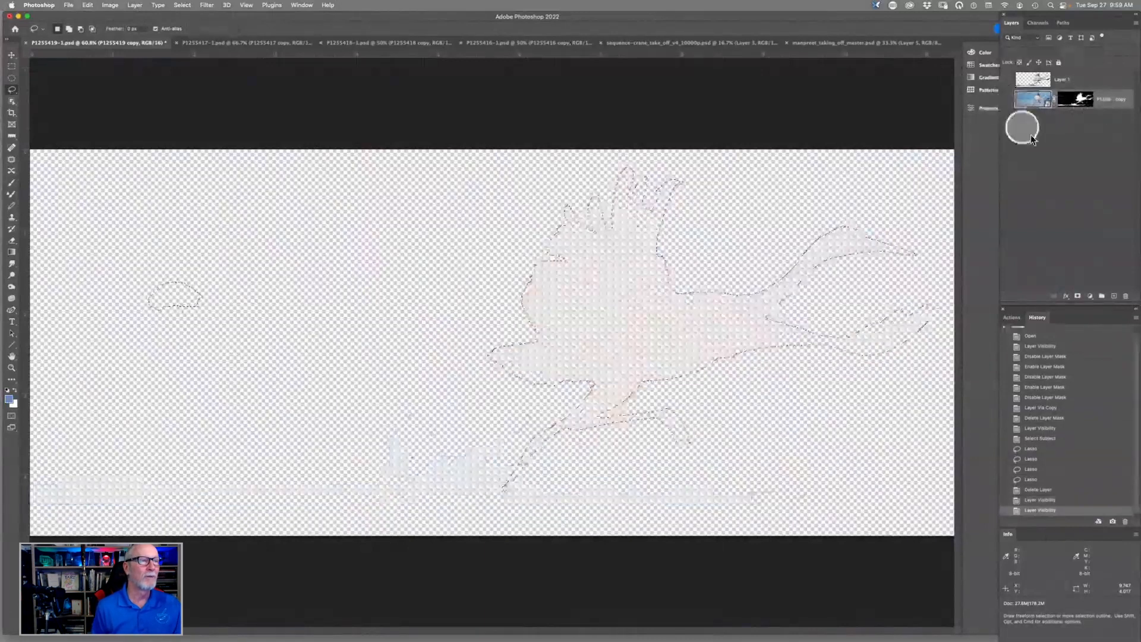
left_click(1008, 82)
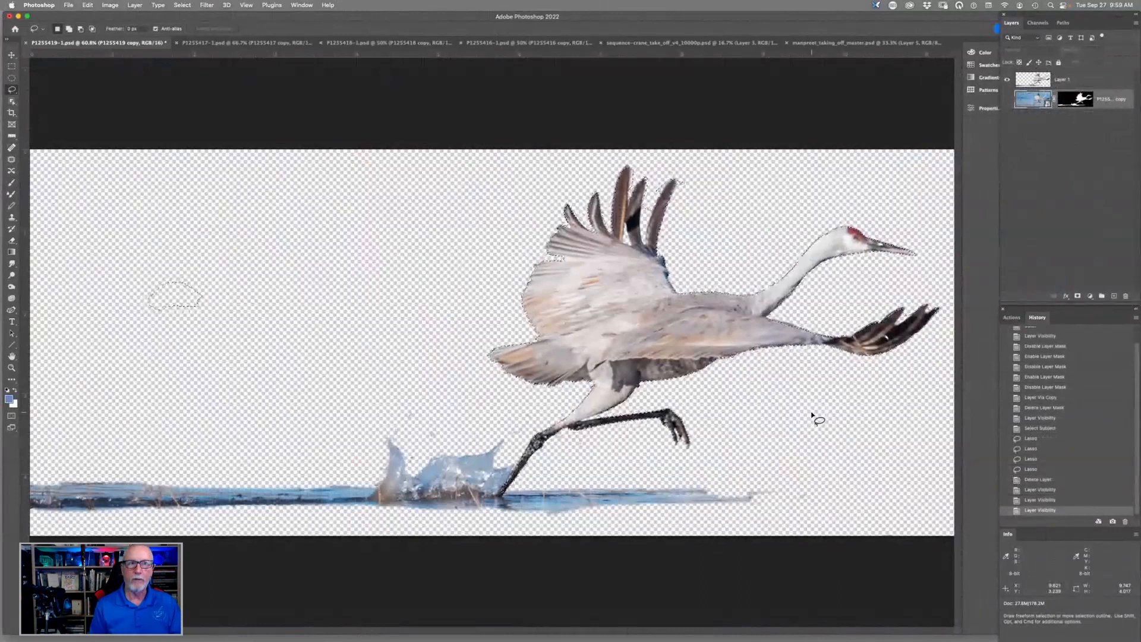
left_click(183, 6)
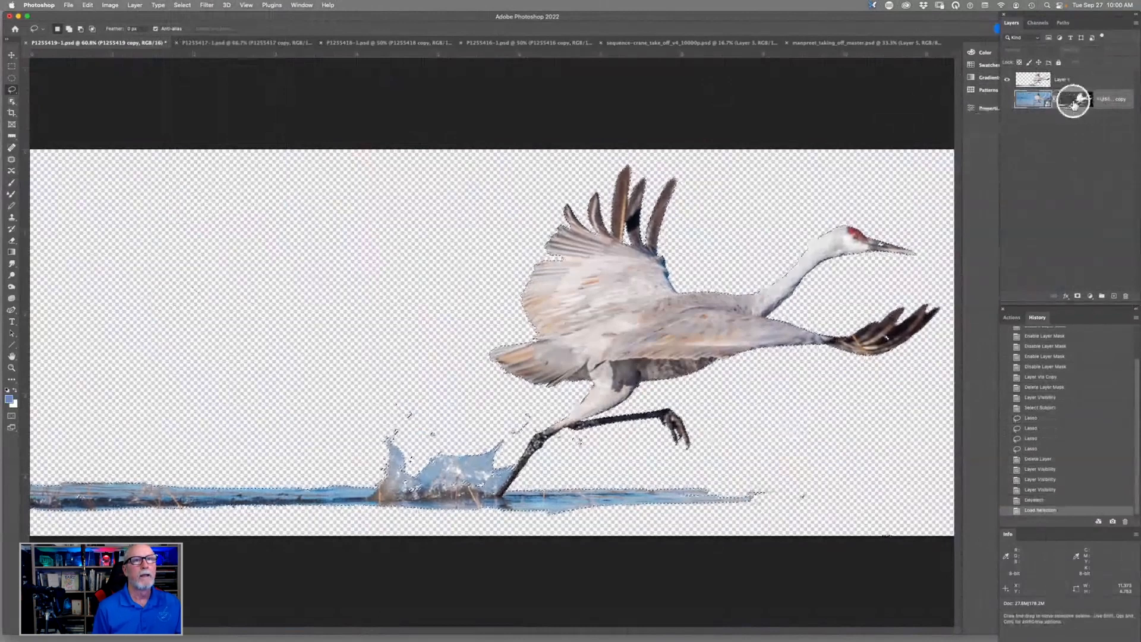
- Replace the mask-based selection with one loaded from the contents of Layer 1
key("super+d")
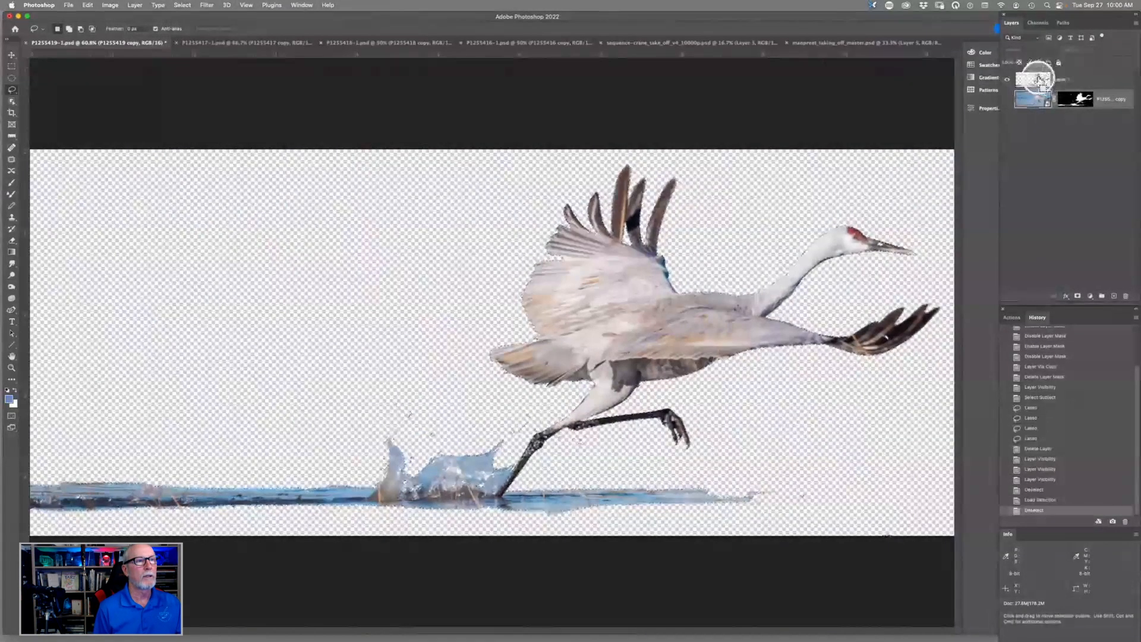
left_click(1039, 79, "super")
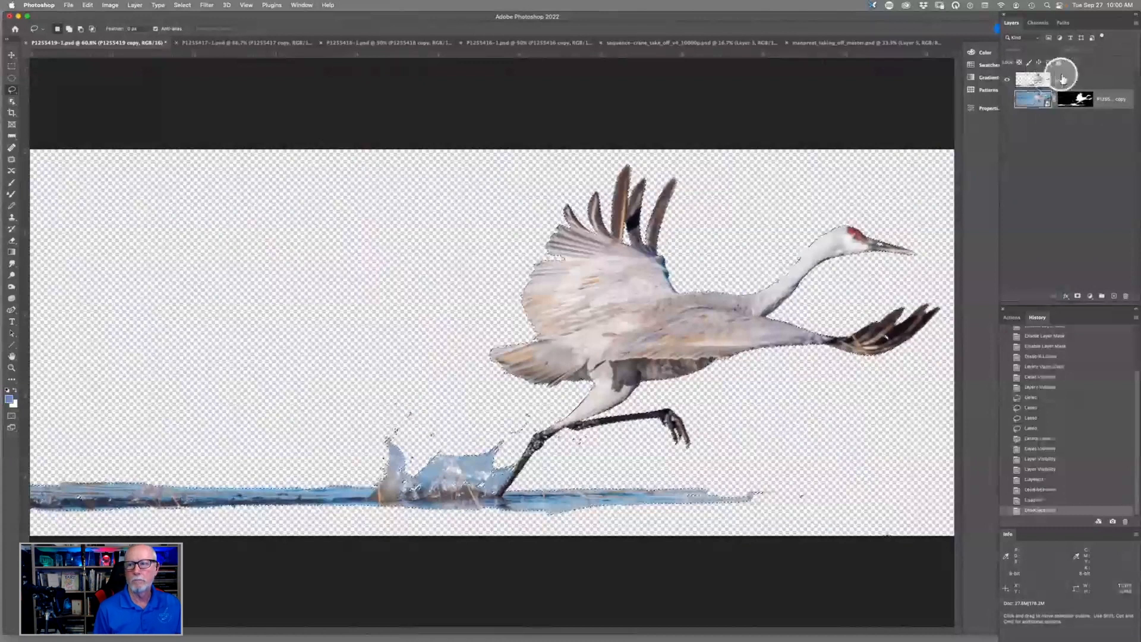
left_click(1038, 79, "super")
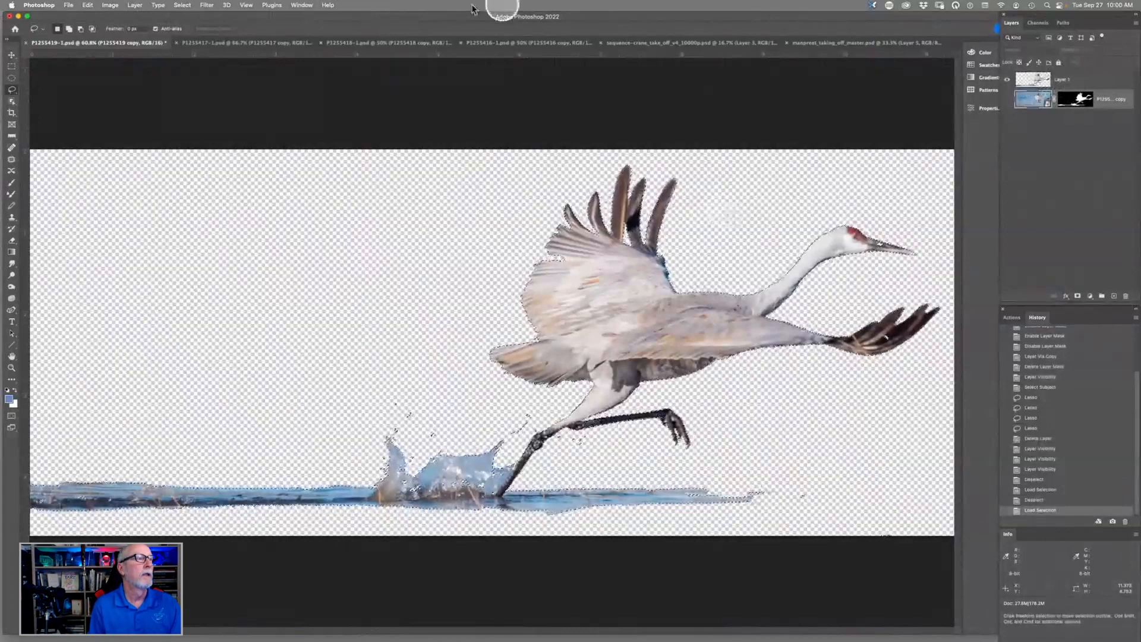
- View the masked crane cutouts in the next two open documents
left_click(241, 44)
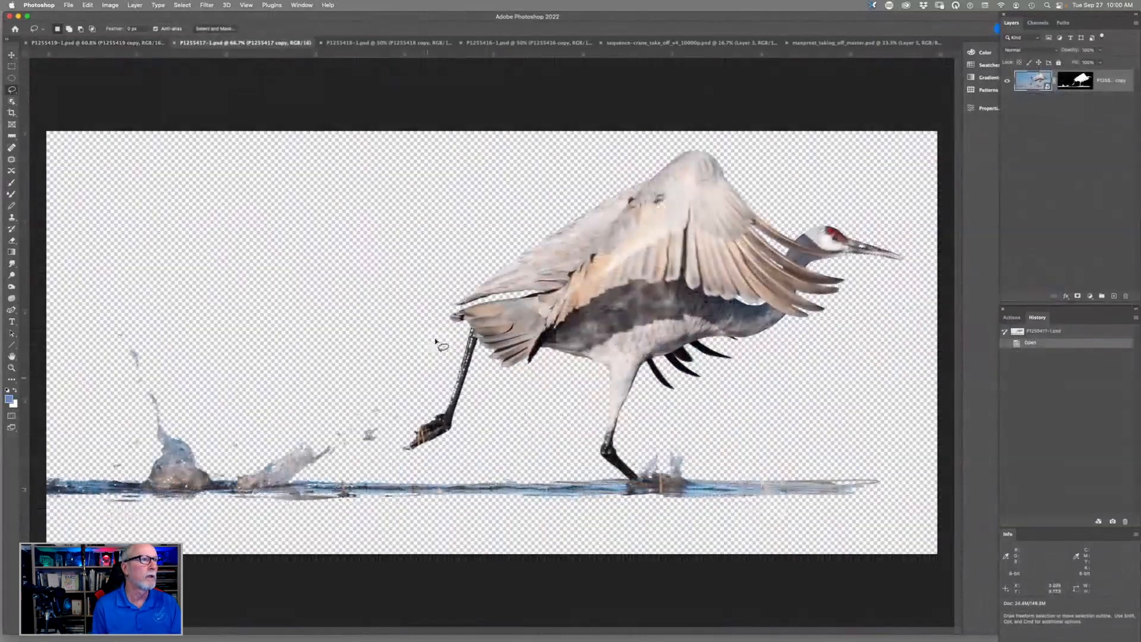
left_click(377, 46)
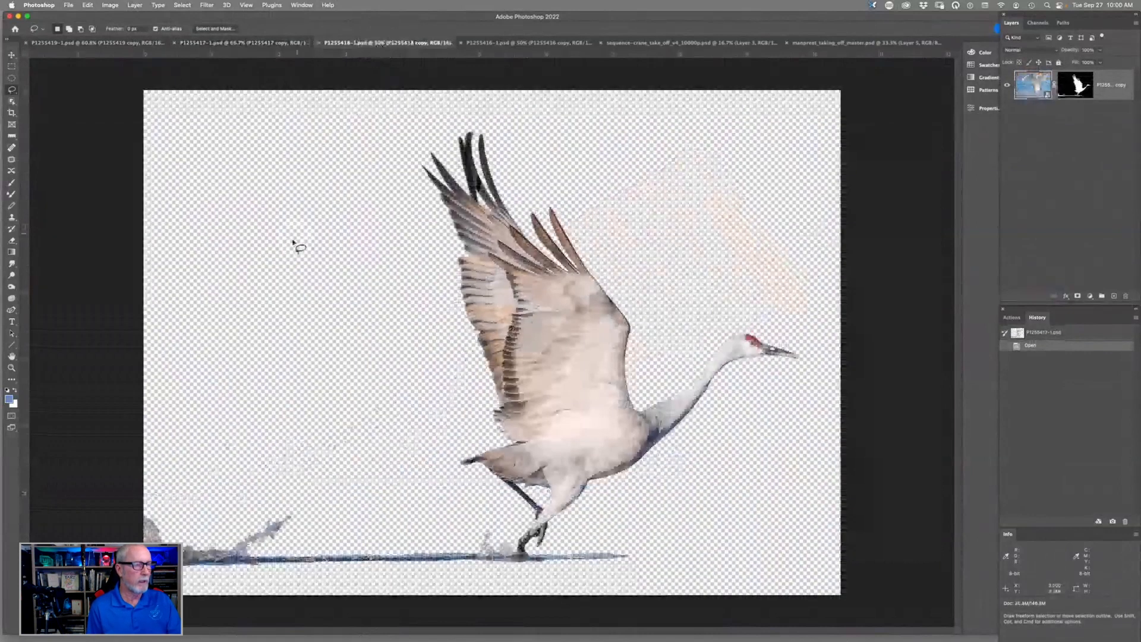
- Load the crane's layer mask as a selection, disable the mask to compare the original photo, clear the selection and re-enable the mask
left_click_drag(1073, 89, 1085, 87)
left_click(1085, 87, "super")
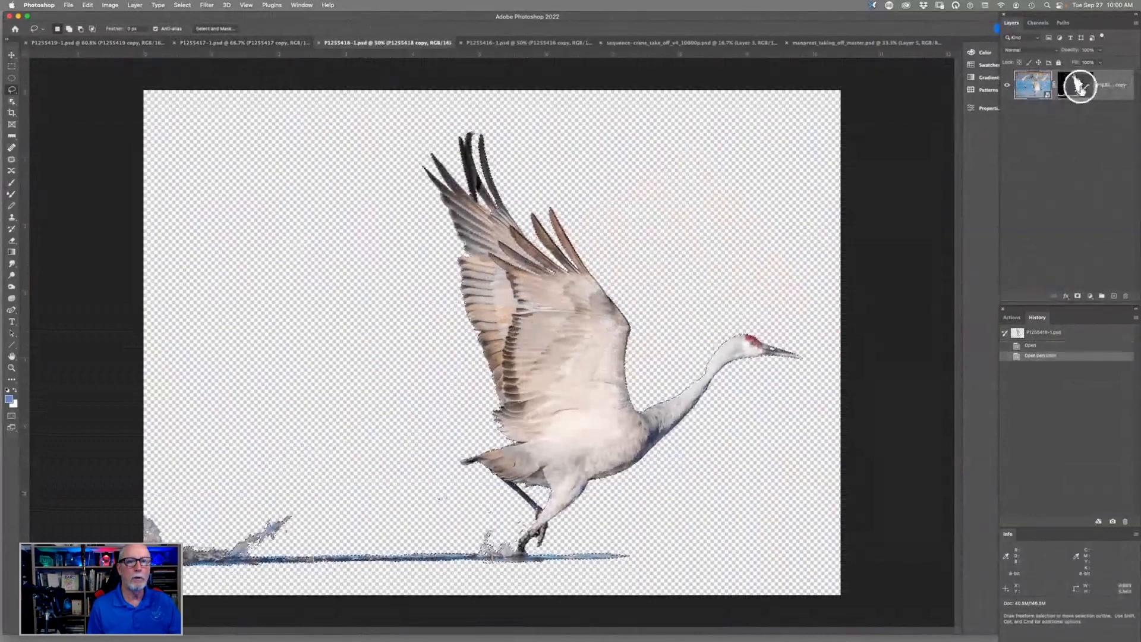
left_click(1079, 86, "shift")
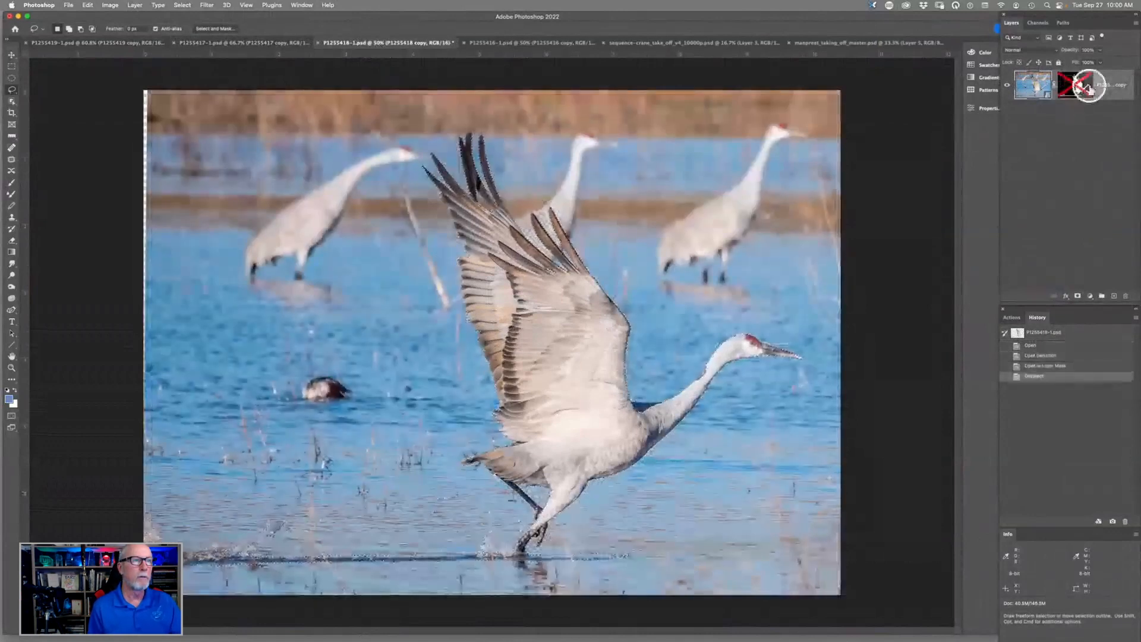
left_click(1077, 95, "shift")
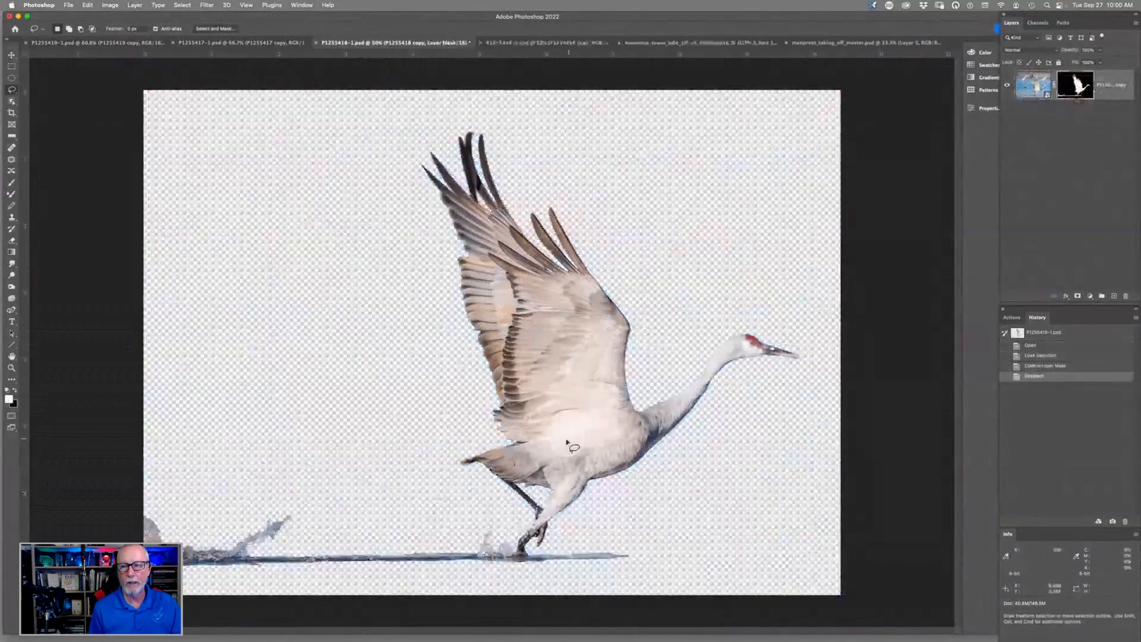
- Examine the masked edges of the crane's wing and neck at 200% magnification
left_click(568, 303)
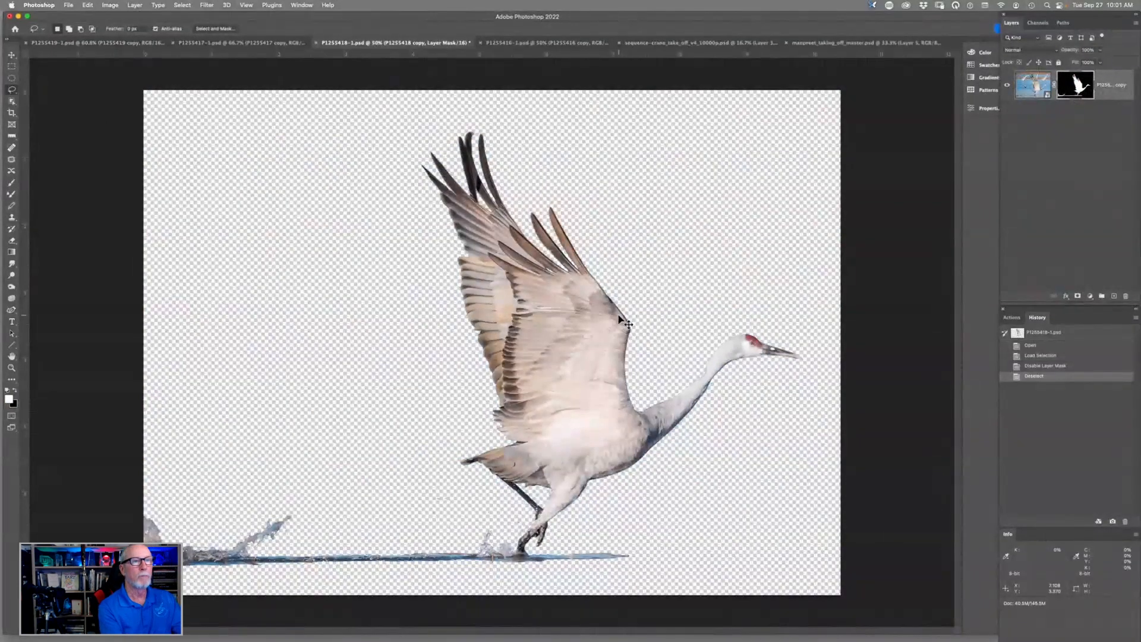
key("super+equal")
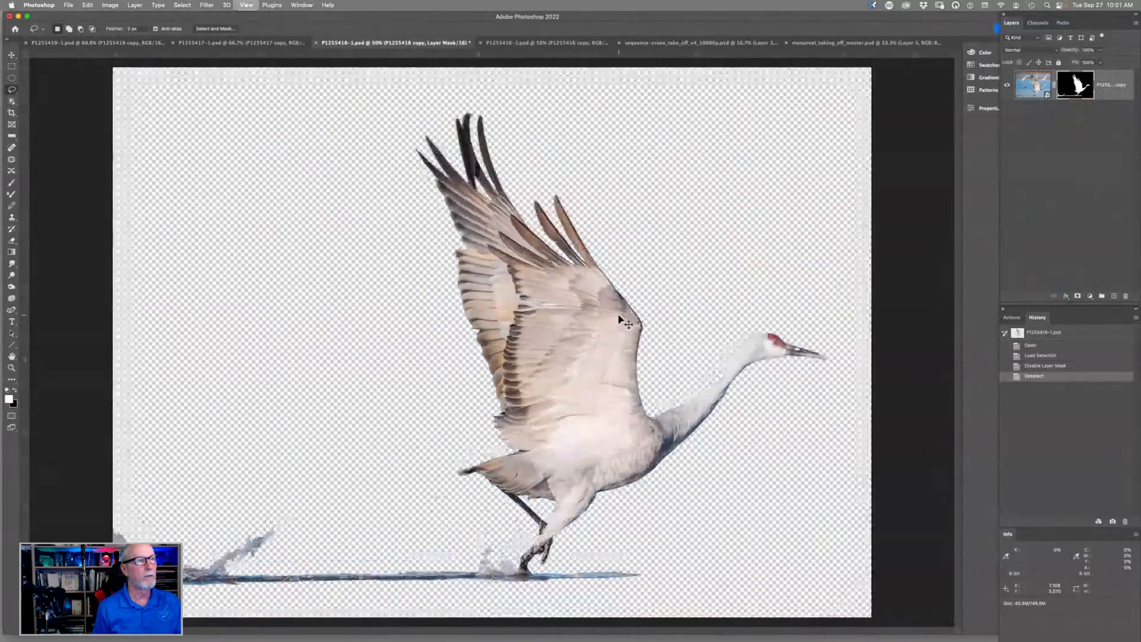
key("super+equal")
key("super+equal")
key("super+equal")
mouse_move(619, 319)
left_mouse_down()
mouse_move(387, 286)
mouse_move(382, 218)
left_mouse_up()
key("ctrl")
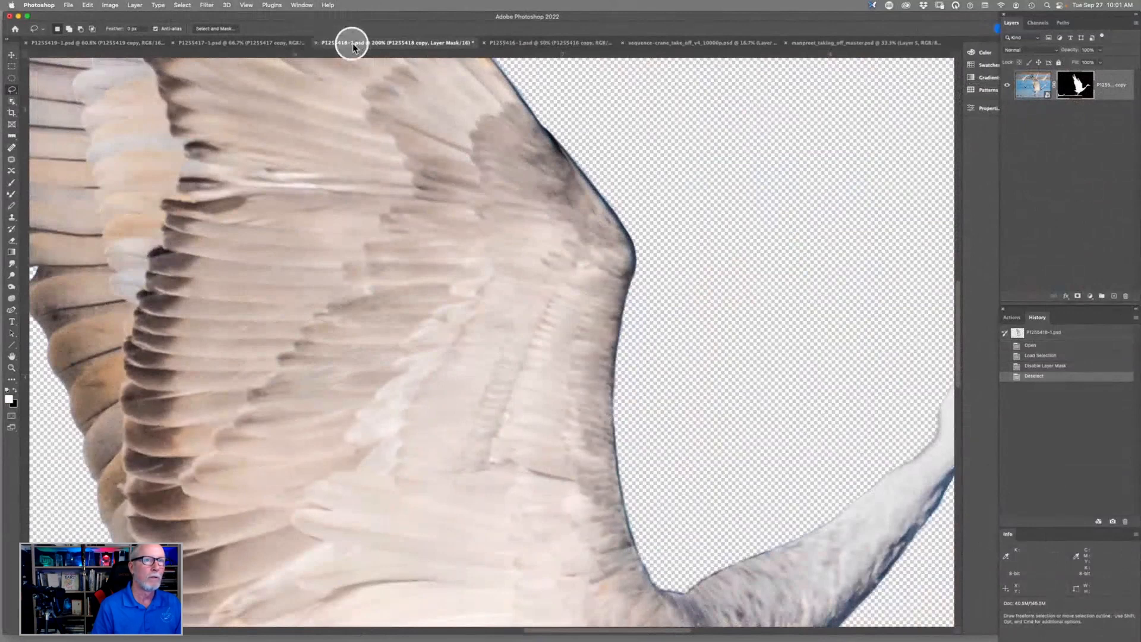
- Close the P1255418-1 document without saving its changes and view the crane cutout in P1255416-1
left_click(316, 43)
left_click(582, 240)
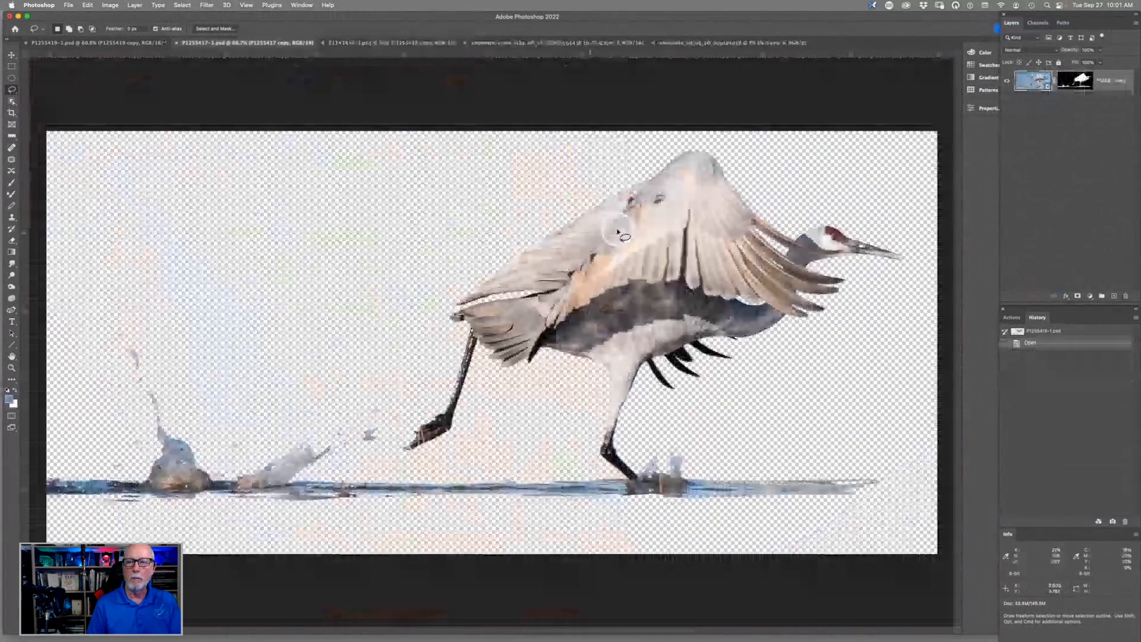
left_click(423, 43)
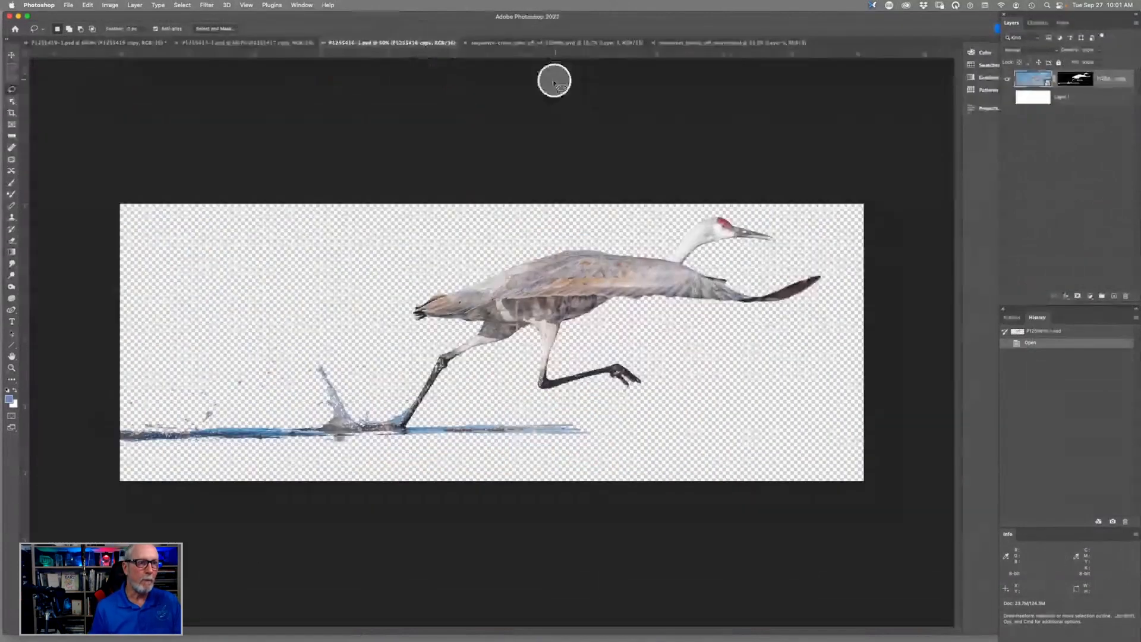
- Switch to the sequence-crane_take_off_v4_10000p document and examine the painted cranes up close along the sequence
key("ctrl+Tab")
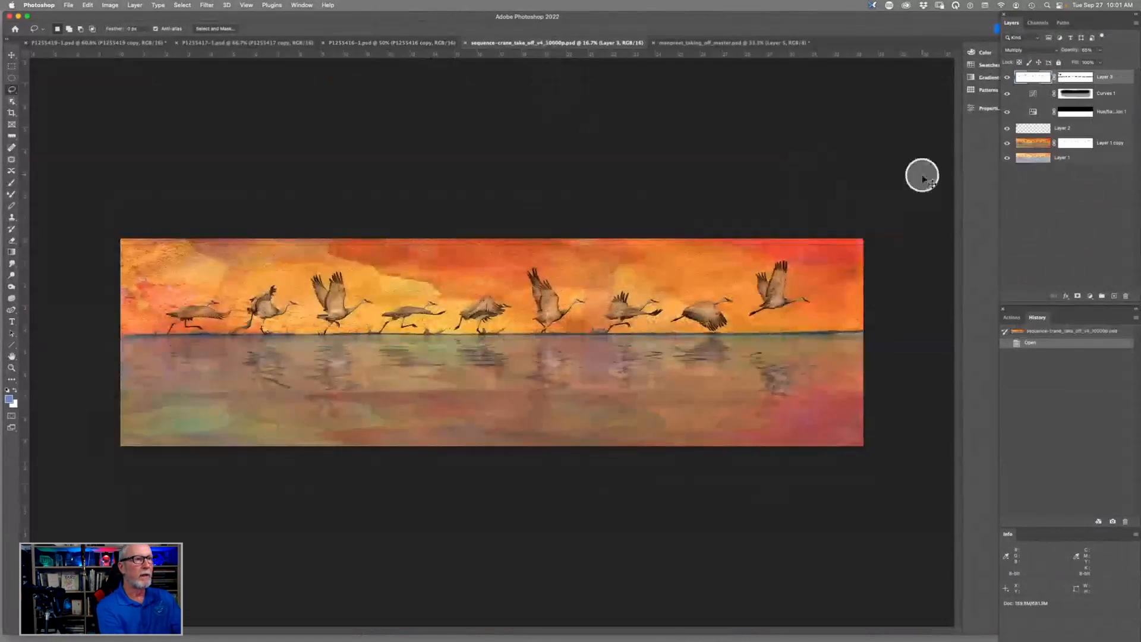
key("super+0")
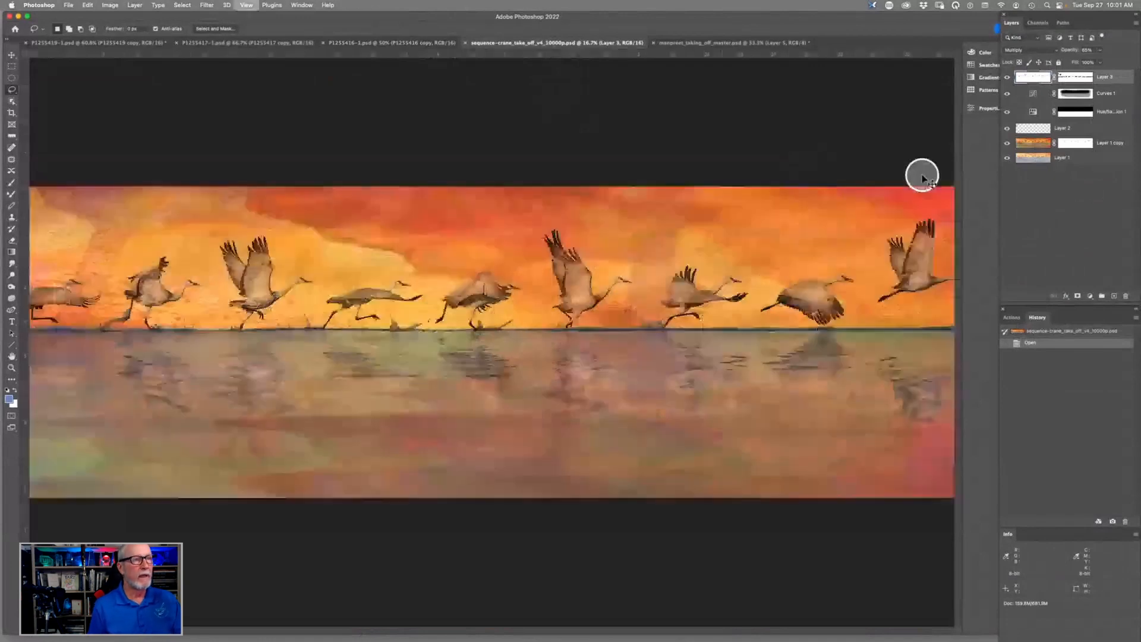
key("super+plus")
key("super+plus")
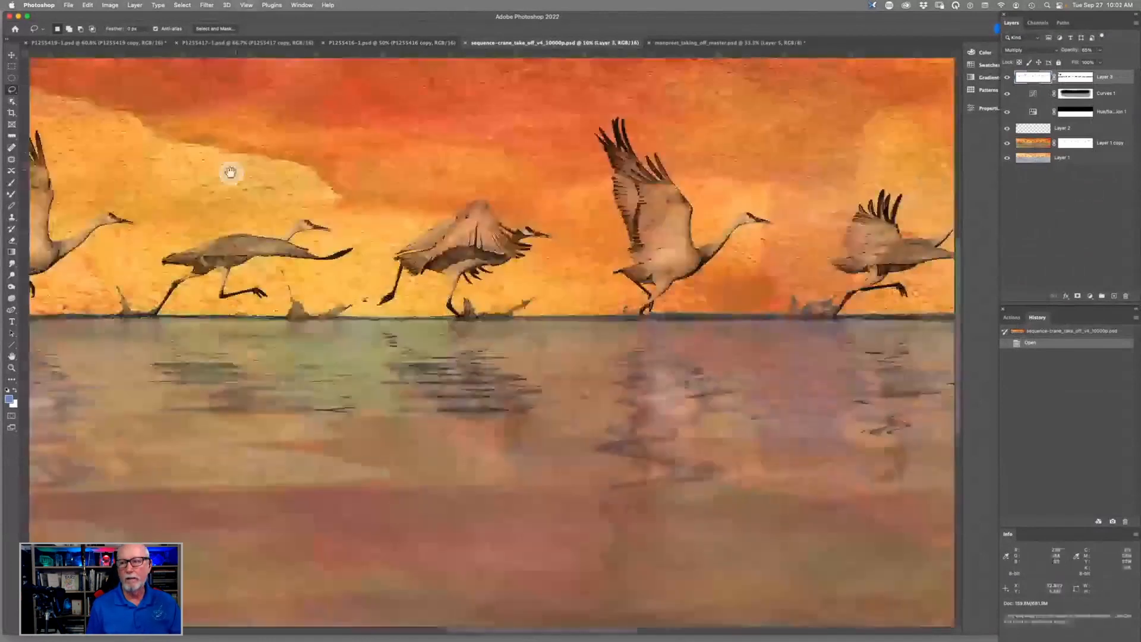
left_click_drag(231, 172, 356, 402)
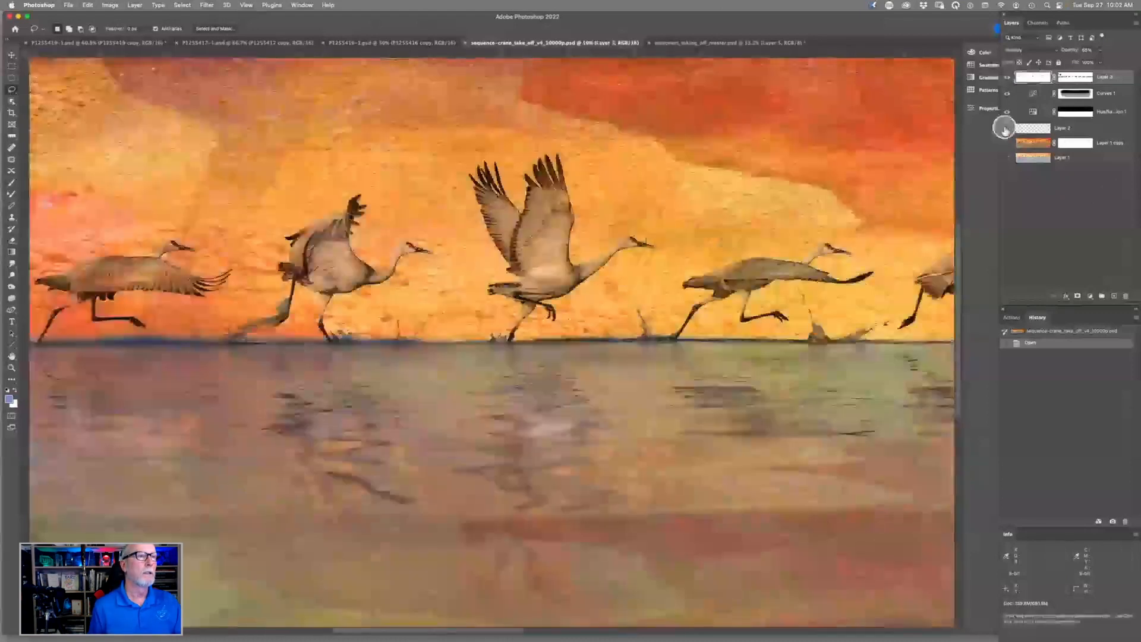
- Isolate Layer 3 by hiding all the other layers, and show Layer 1 beneath it
left_click(1008, 92)
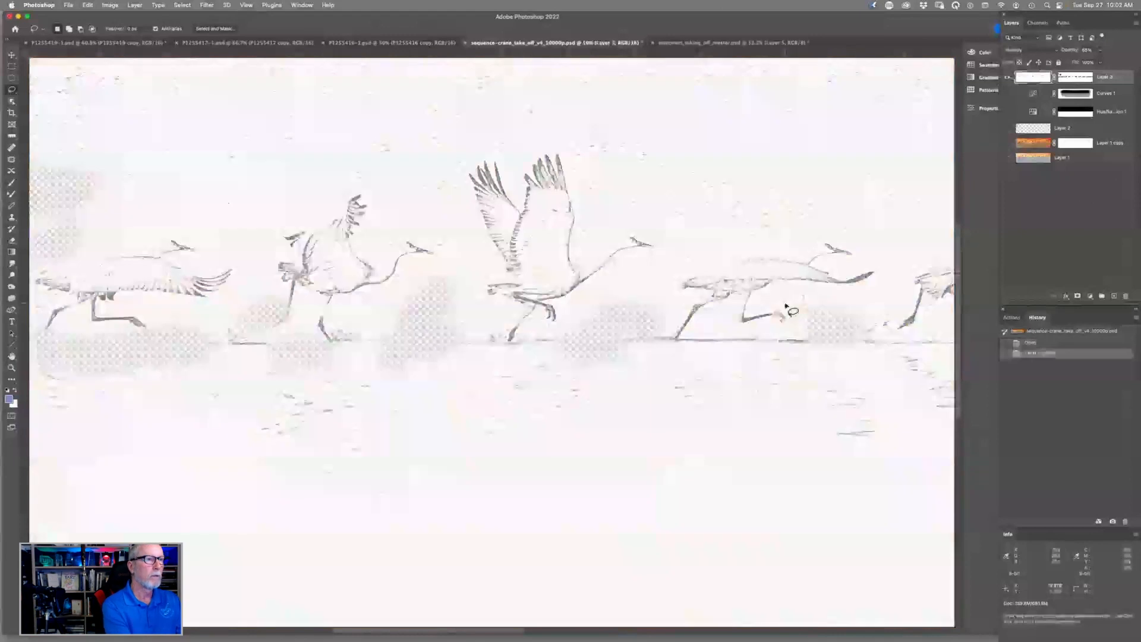
scroll(788, 309, "down", 6)
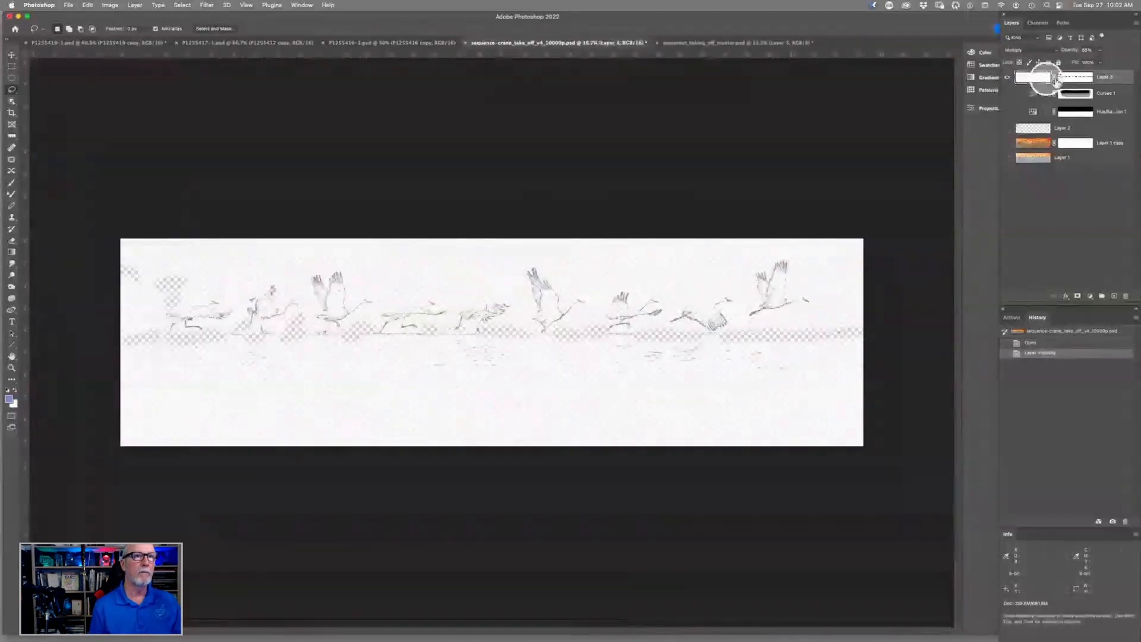
left_click(1008, 157)
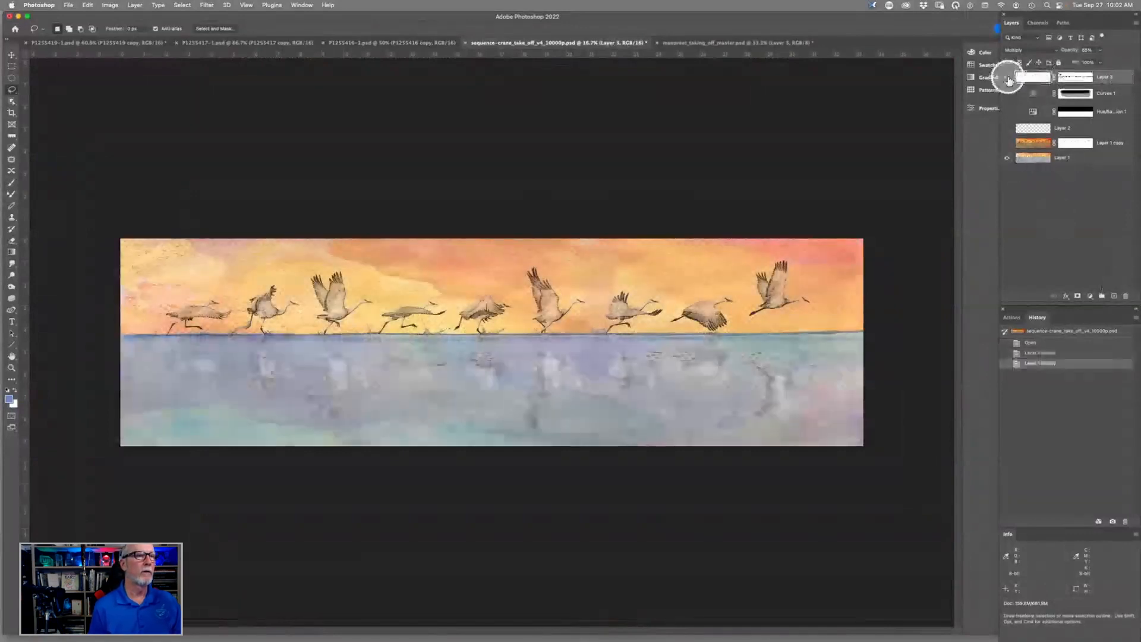
- Toggle Layer 3 off and on to compare the painting with and without its line detail
left_click(1007, 77)
left_click(1006, 78)
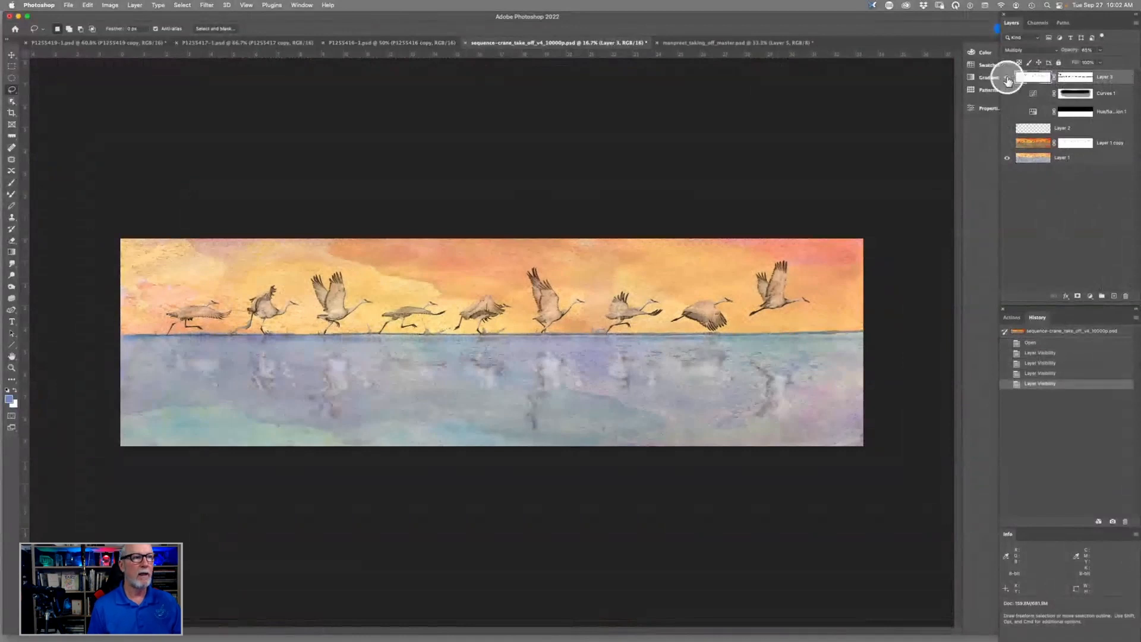
left_click(1006, 78)
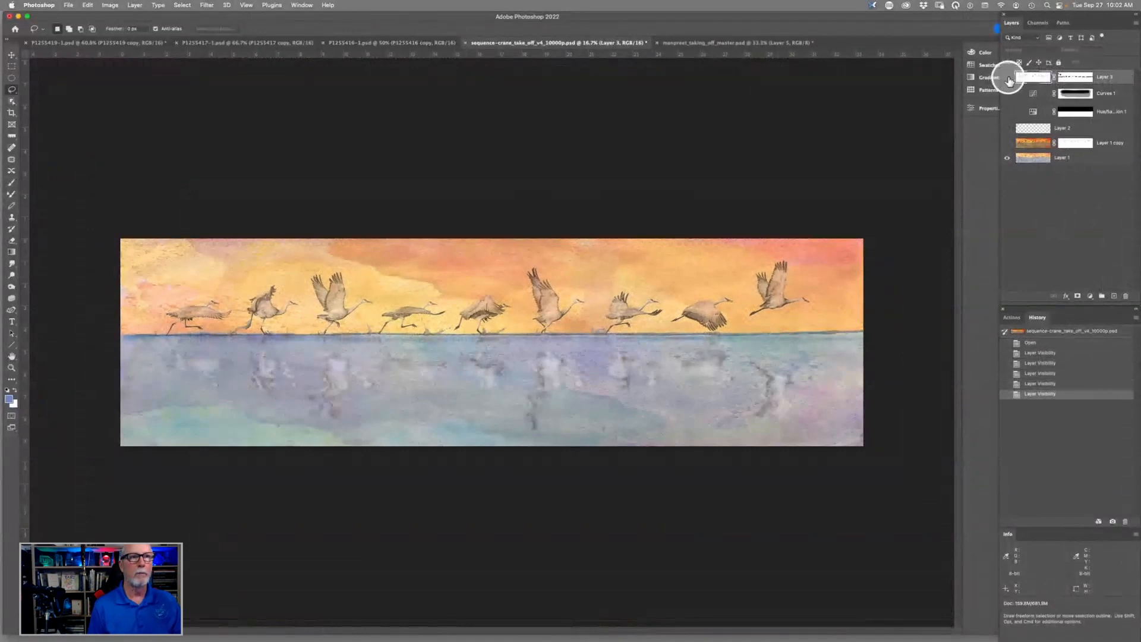
left_click(1008, 77)
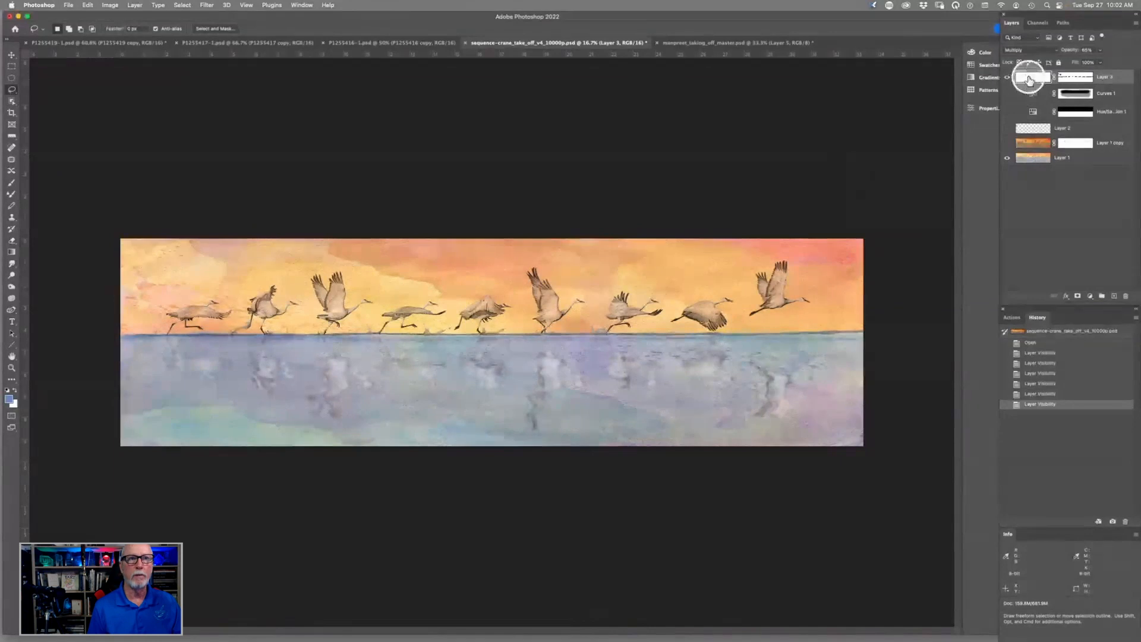
- Set Layer 3's blend mode to Normal and its opacity to 100%
left_click(1020, 50)
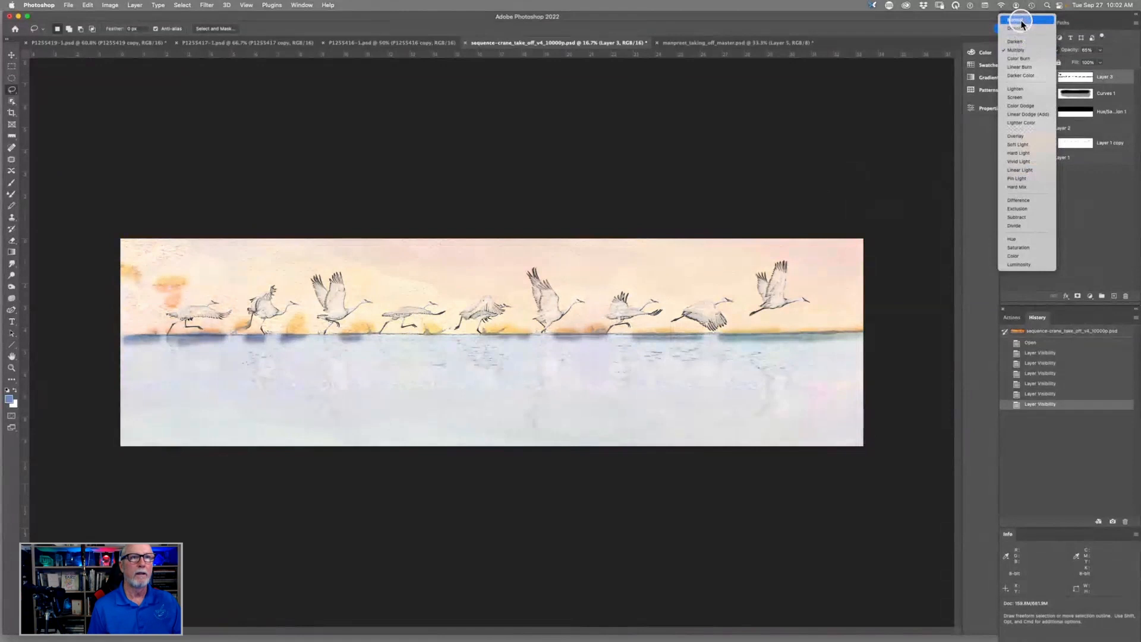
left_click(1020, 22)
left_click_drag(1069, 51, 1126, 50)
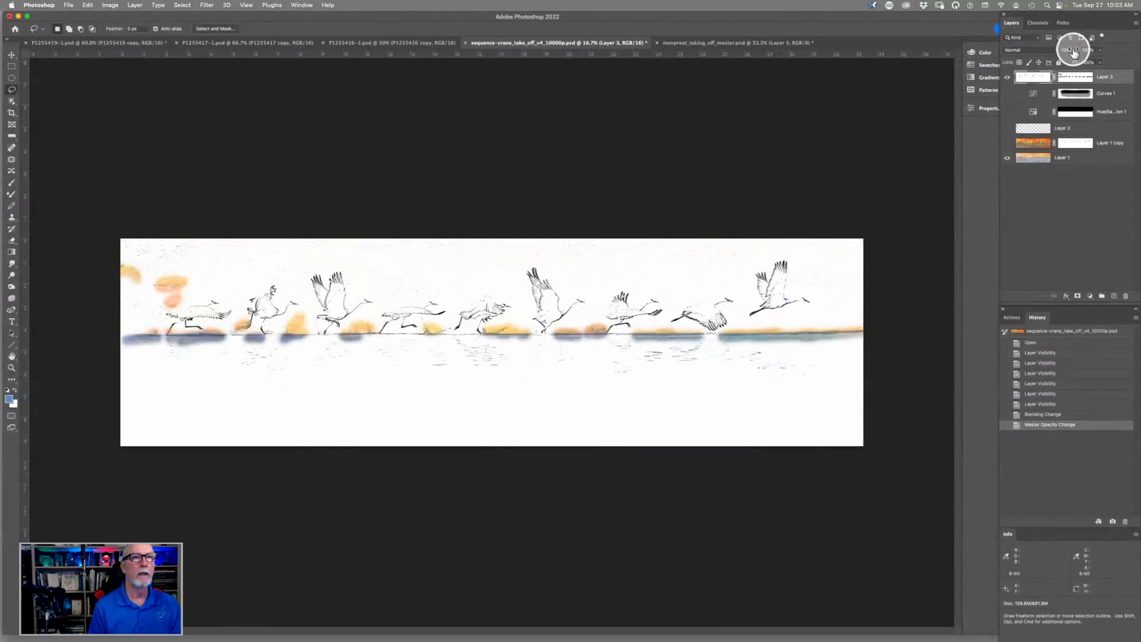
- Set Layer 3's blend mode to Multiply and reduce its opacity to 58%
left_click(1027, 50)
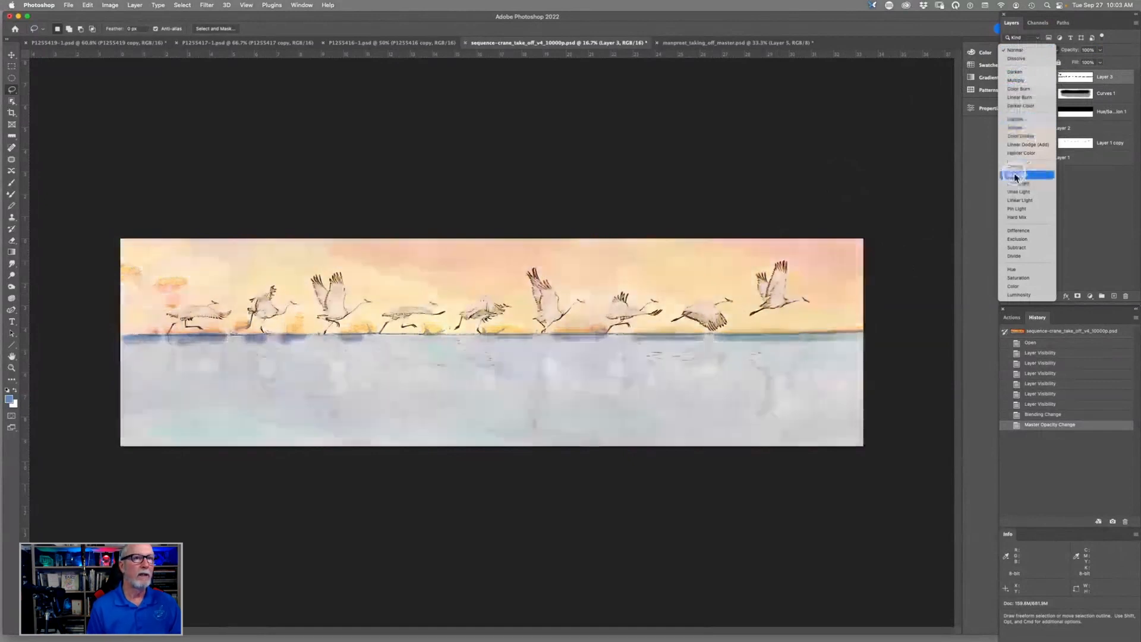
left_click(1024, 73)
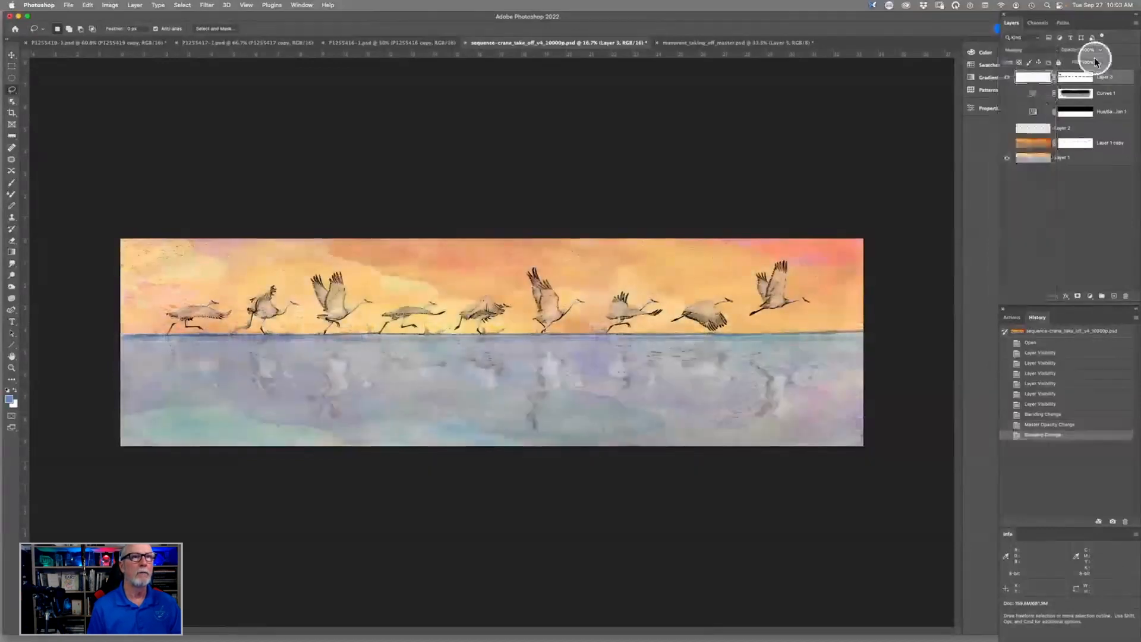
left_click_drag(1073, 51, 1035, 50)
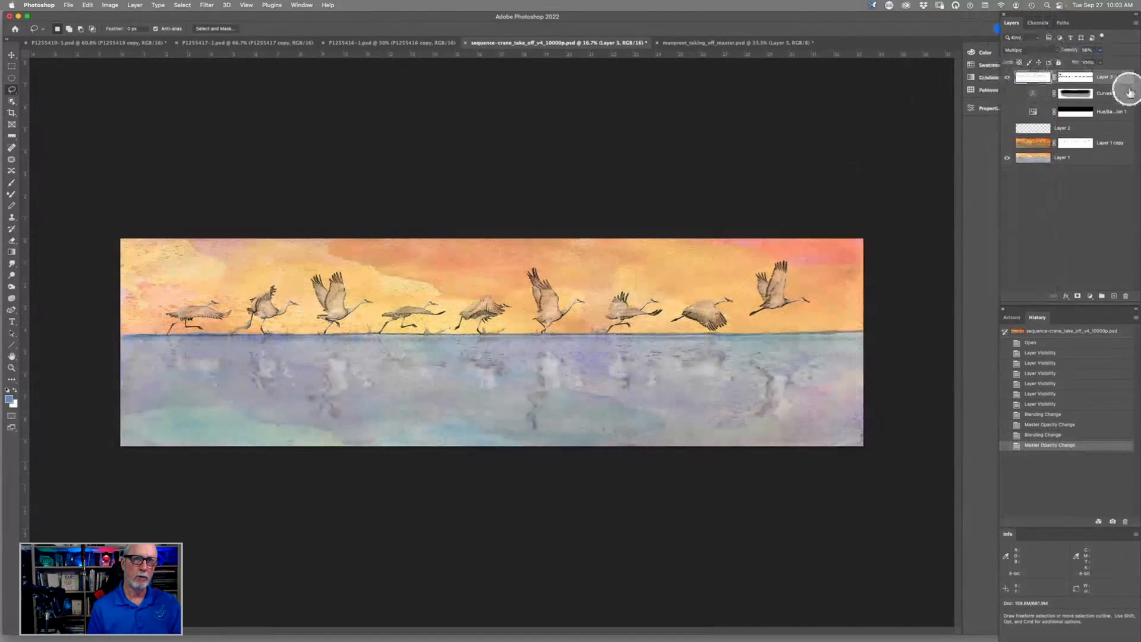
- View Layer 3's mask on its own and return to the full image
left_click(1080, 80, "alt")
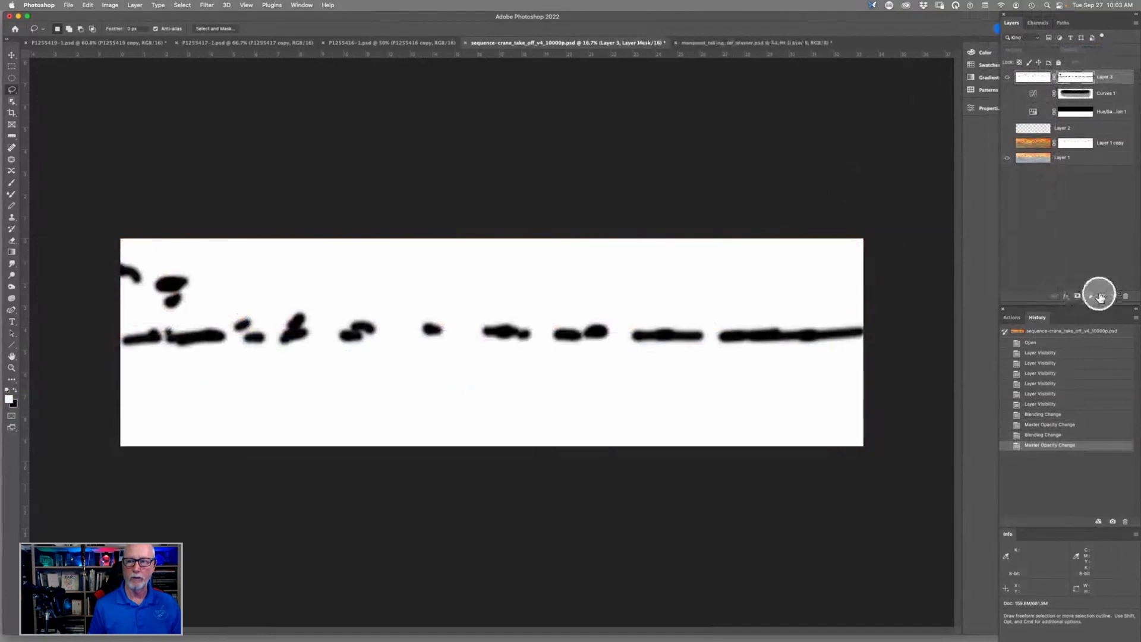
left_click(1082, 80, "alt")
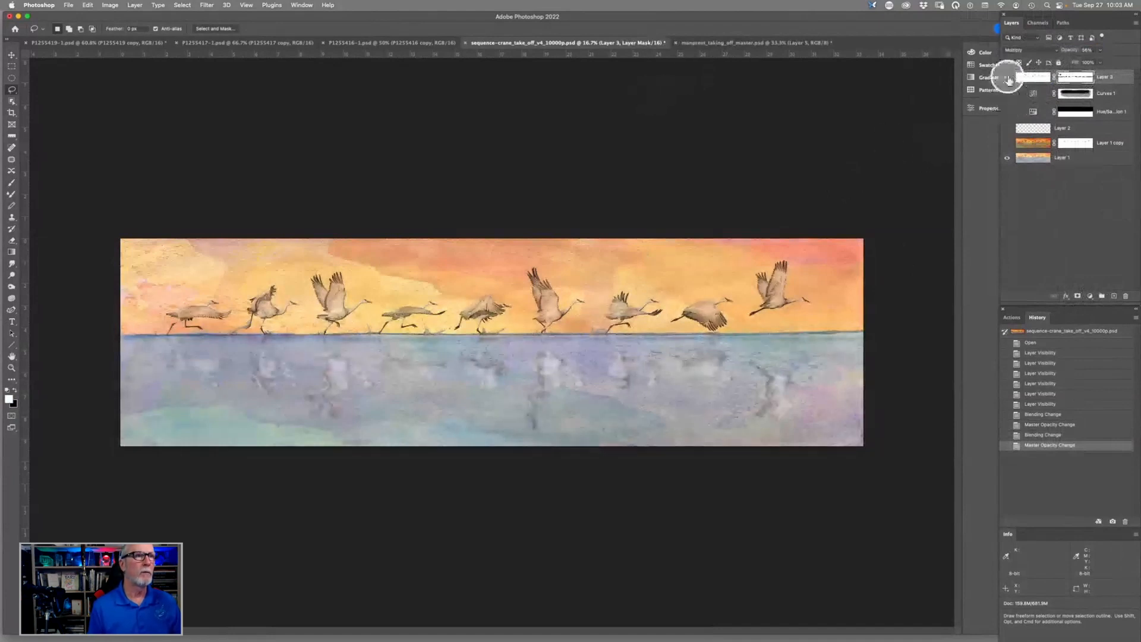
- Close the crane sequence document without saving, and show the layer with the cut-out cranes in the taking-off master document
left_click(466, 42)
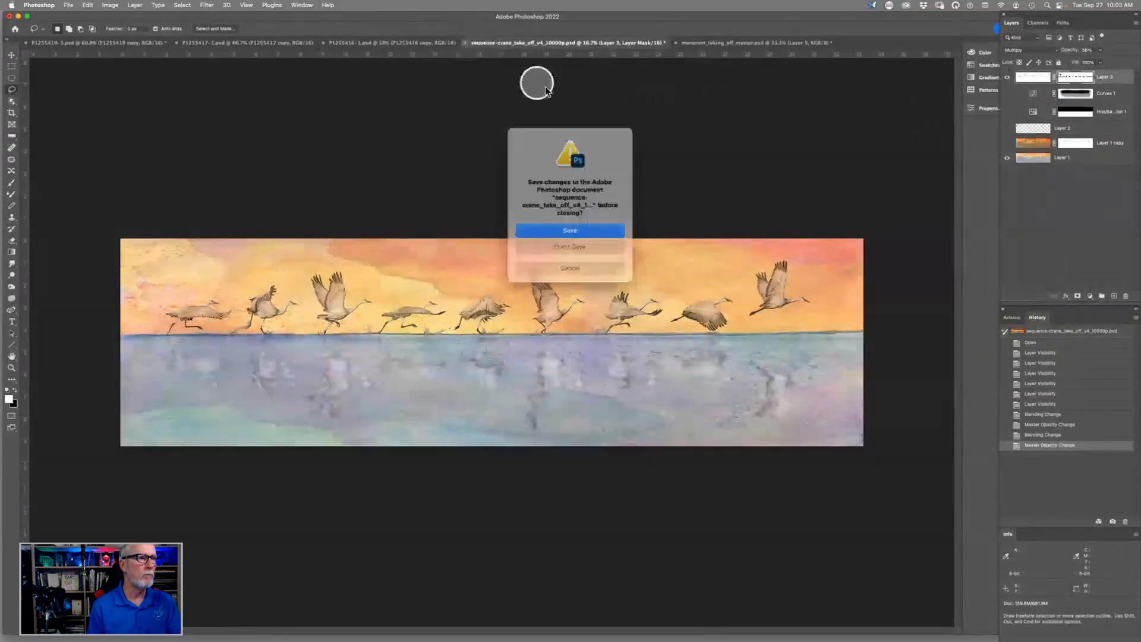
left_click(566, 245)
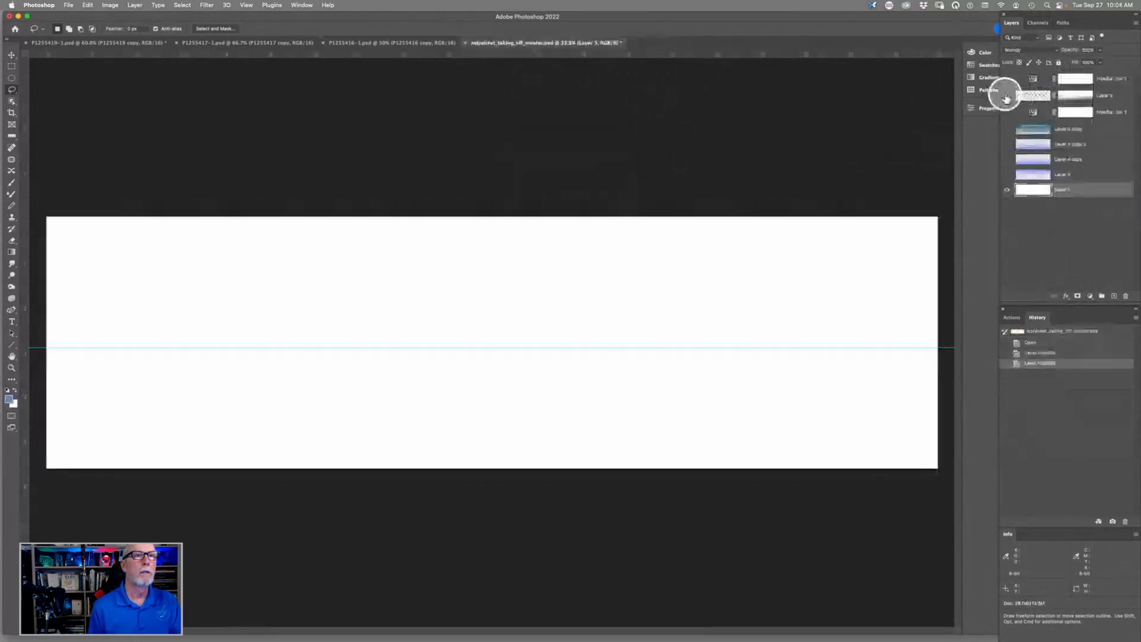
left_click(1006, 95)
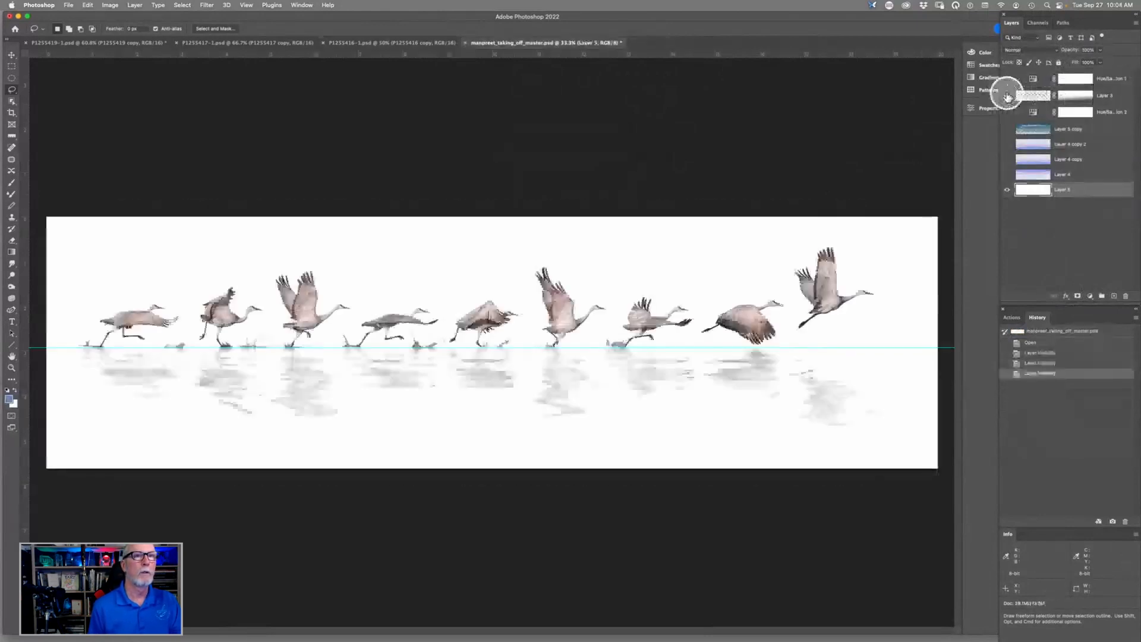
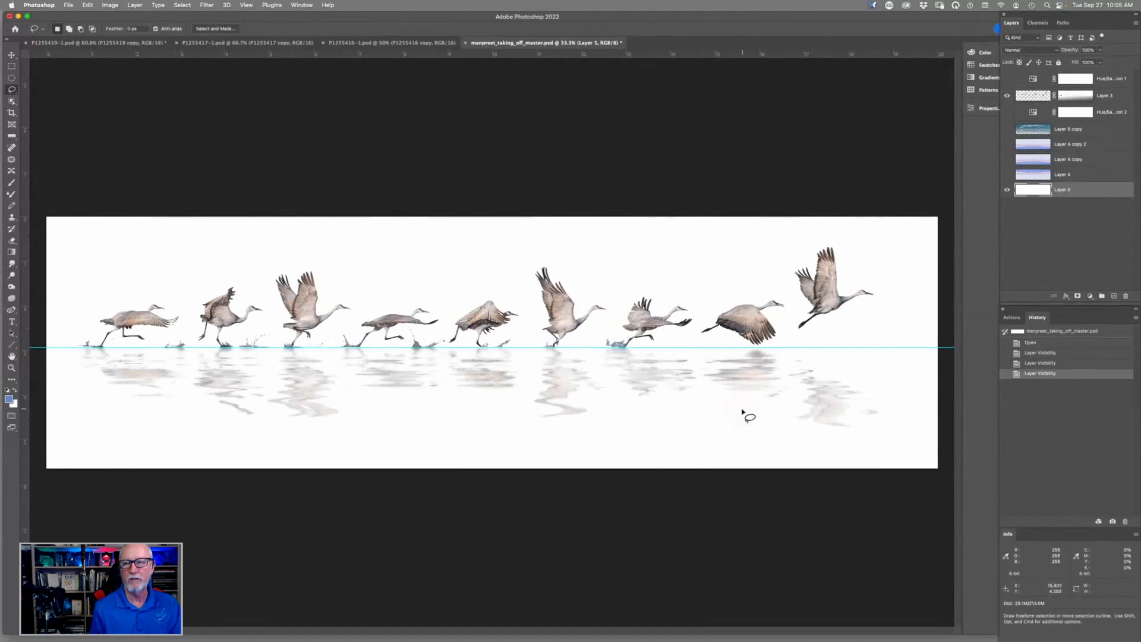
- Hide the cut-out cranes on Layer 3 and the horizontal guide to leave only the white Layer 5 showing
left_click_drag(762, 341, 774, 343)
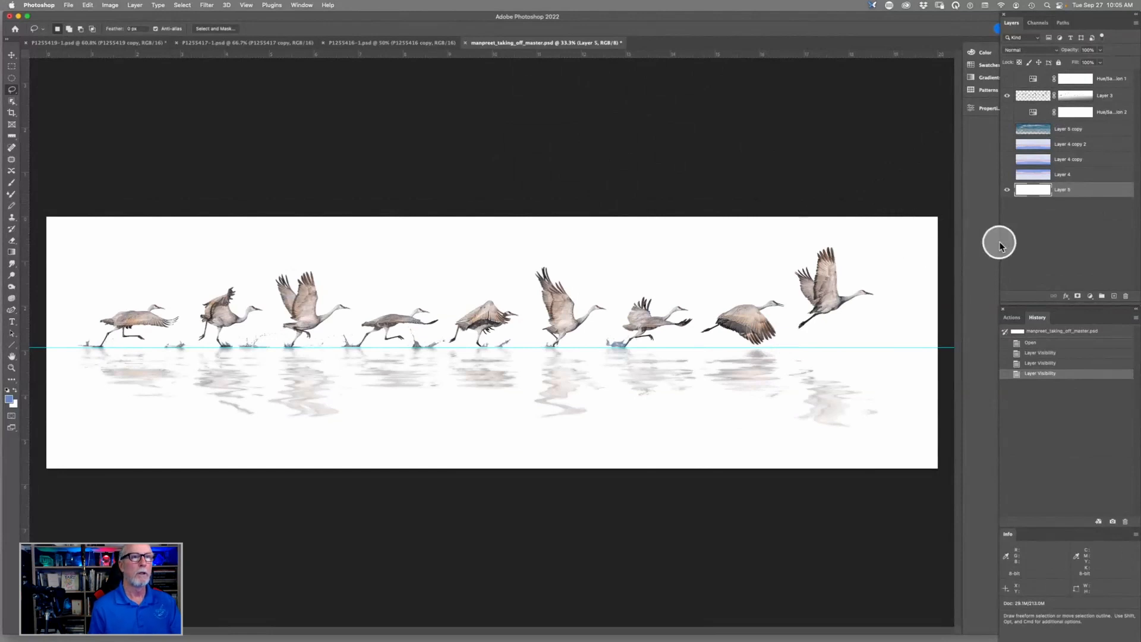
left_click(1006, 96)
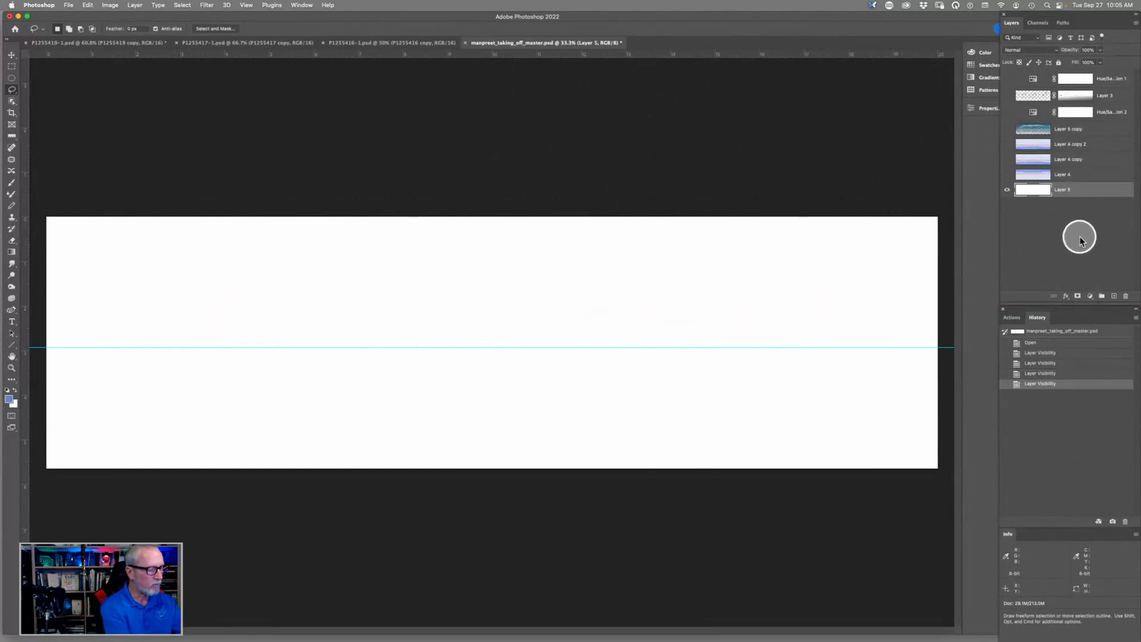
key("super+;")
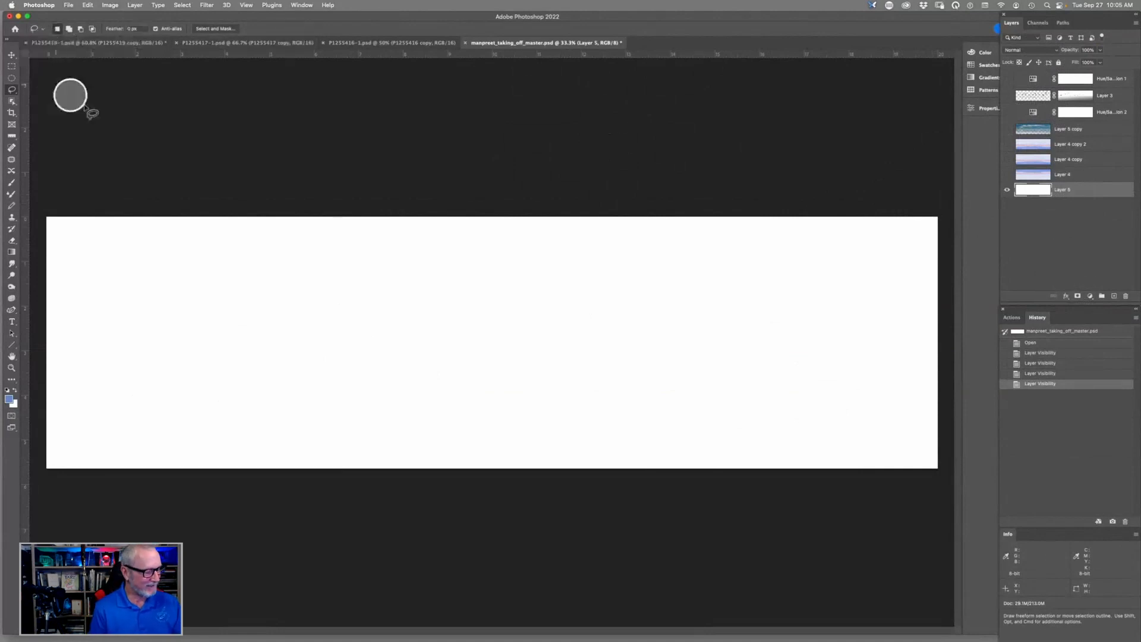
- Paint a pale blue ridge across the lower part of Layer 5 with the torn-edged Multiply brush at 33% opacity, and inspect it
key("b")
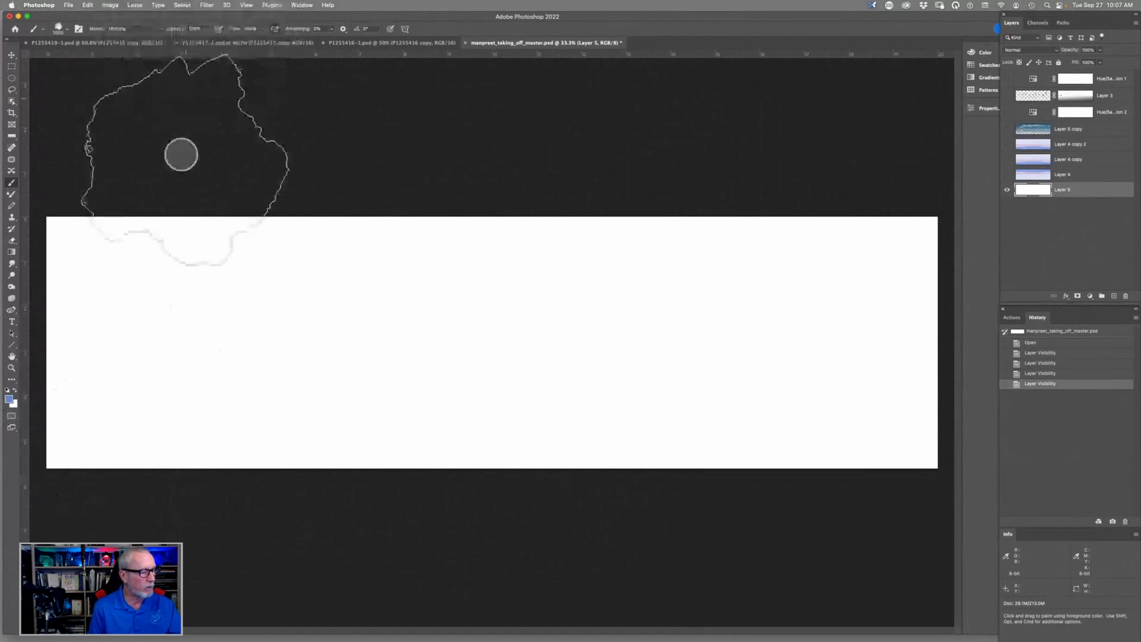
key("6")
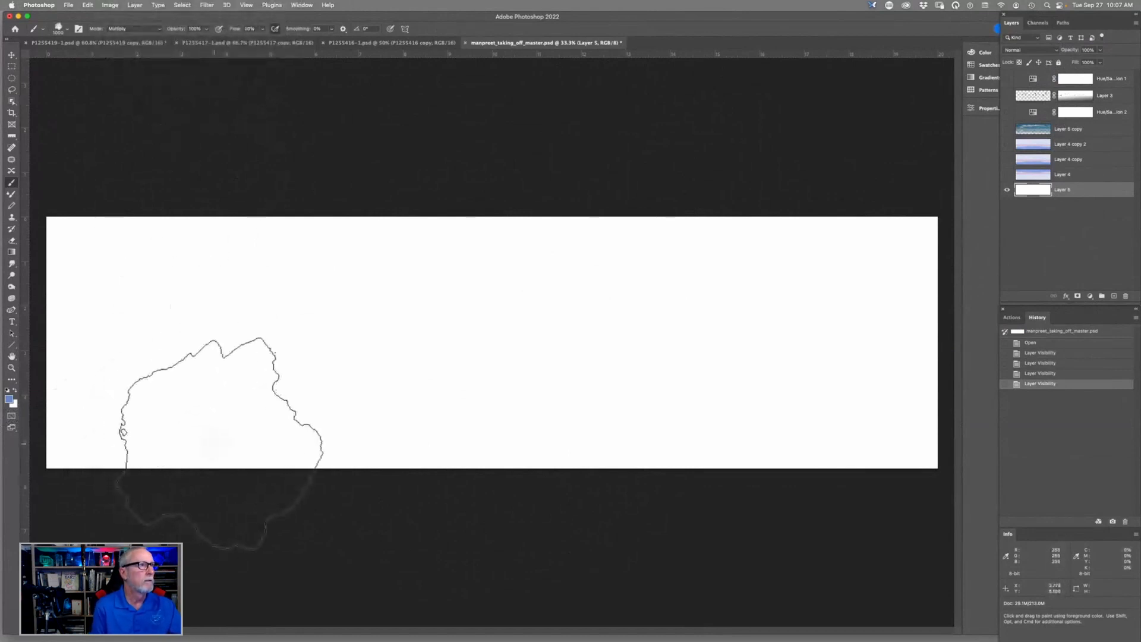
left_click(206, 29)
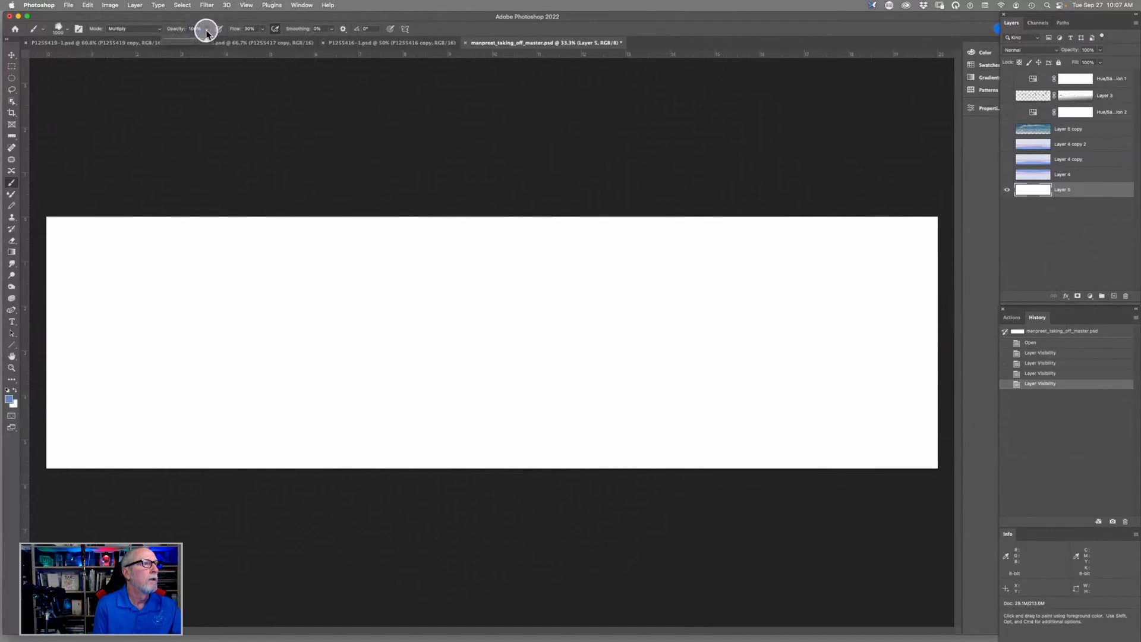
left_click_drag(206, 34, 178, 43)
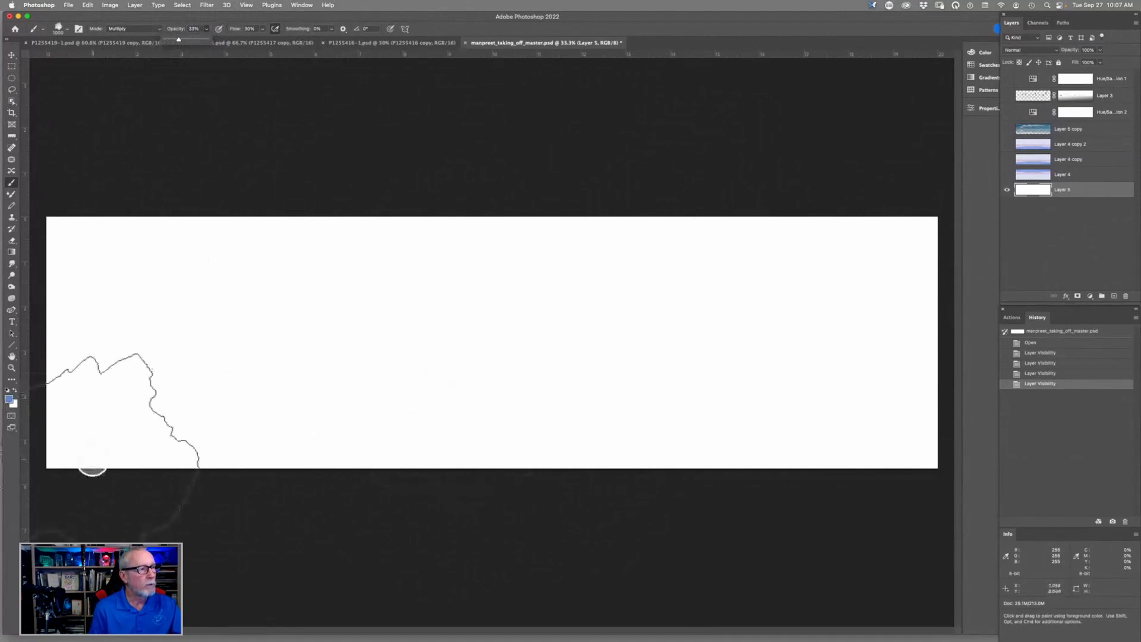
mouse_move(81, 467)
left_mouse_down()
mouse_move(215, 470)
mouse_move(501, 433)
mouse_move(810, 471)
mouse_move(894, 512)
left_mouse_up()
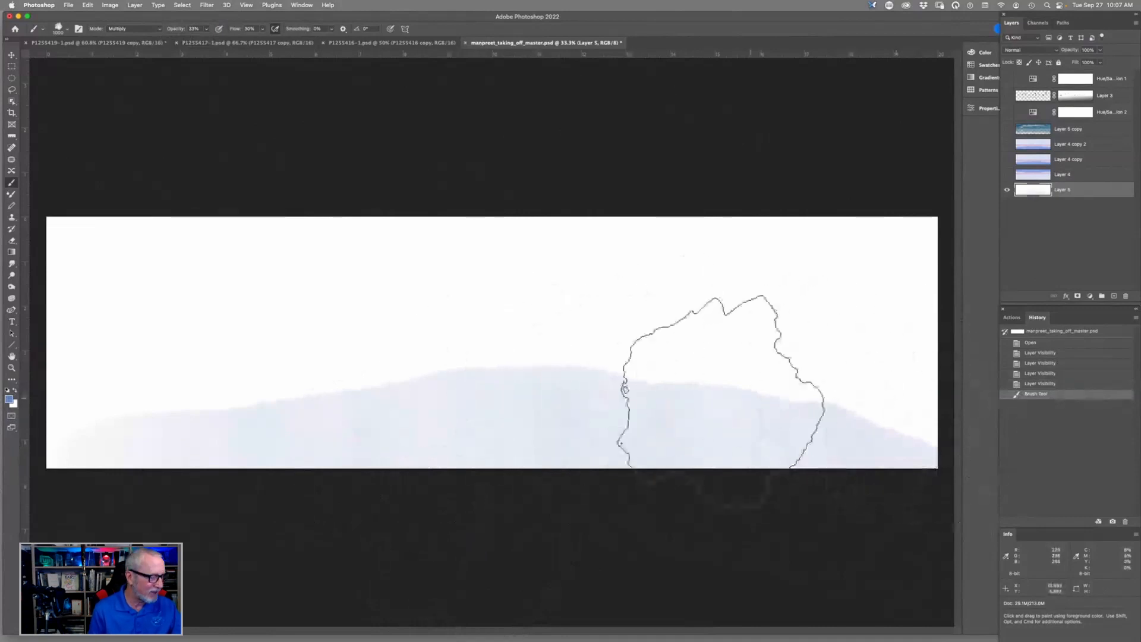
key("super+equal")
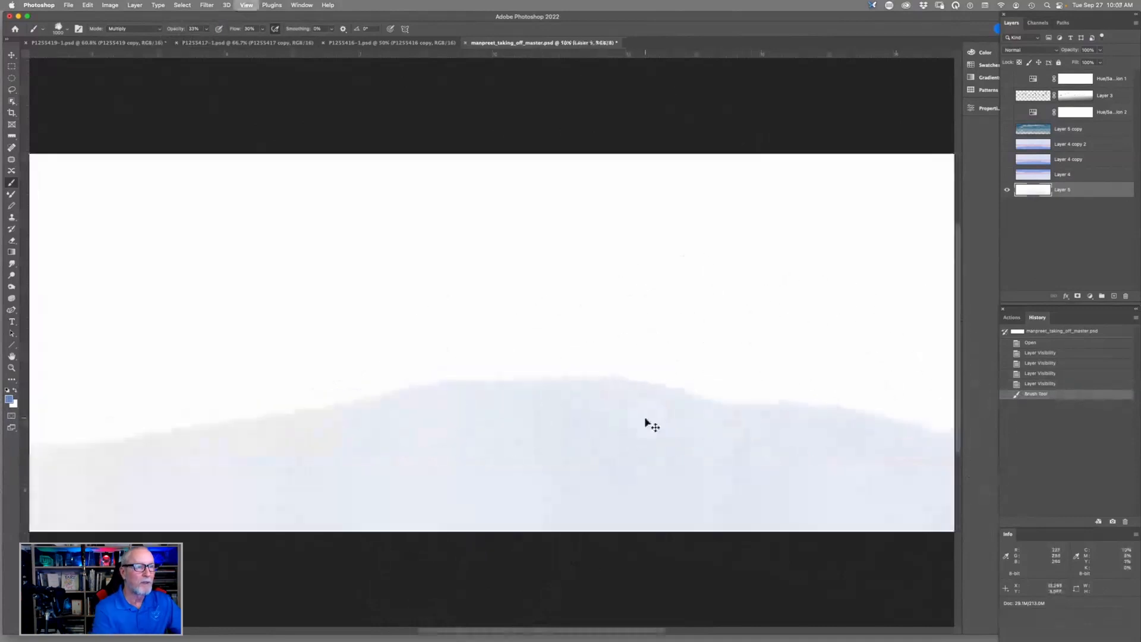
key("super+equal")
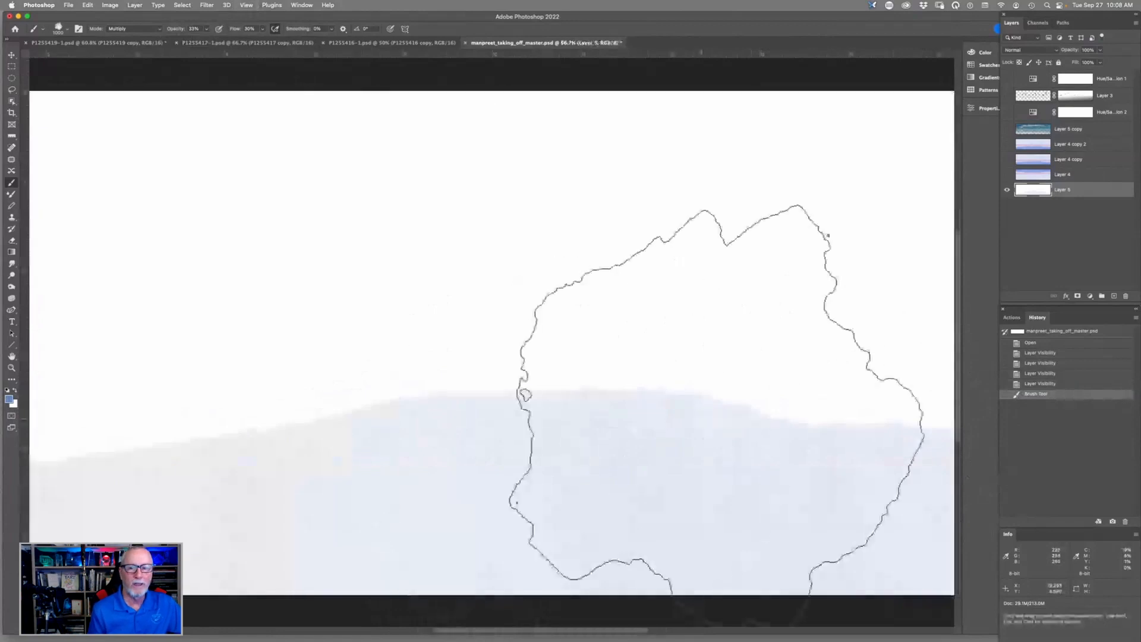
key("super+minus")
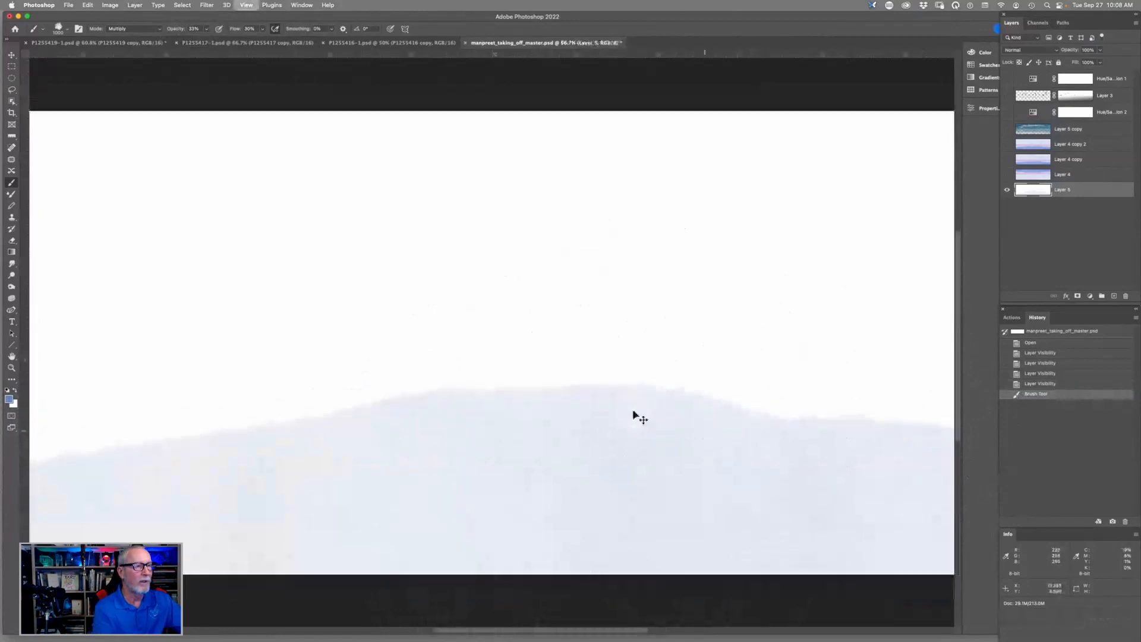
key("super+minus")
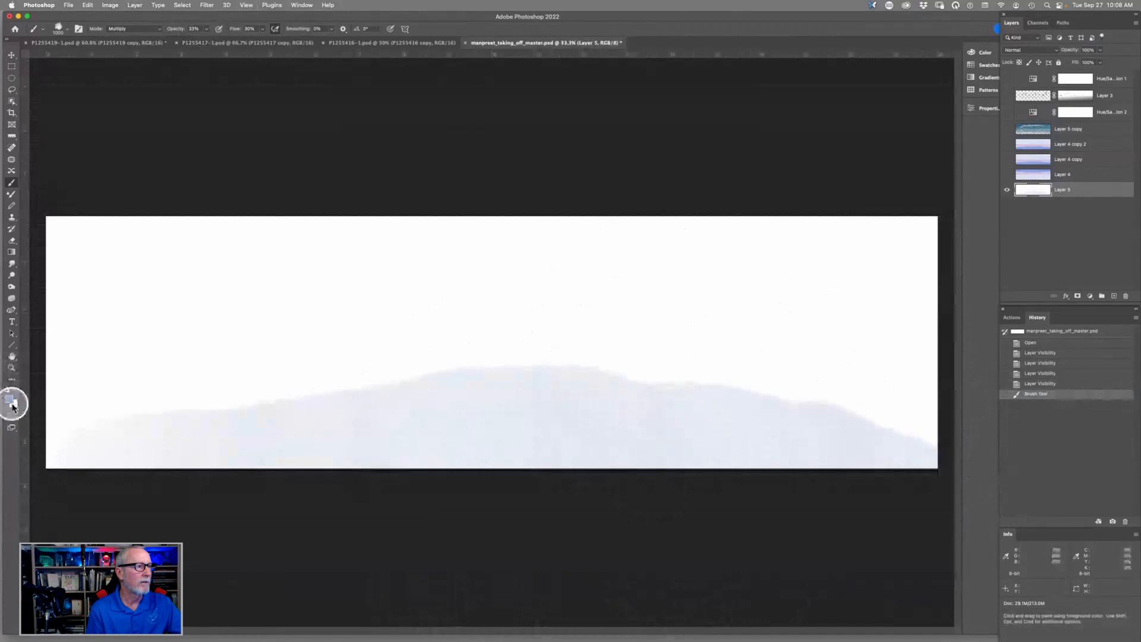
- Try painting a second, higher ridge across the canvas in a darker blue with a smaller brush, then undo the stroke
left_click(9, 403)
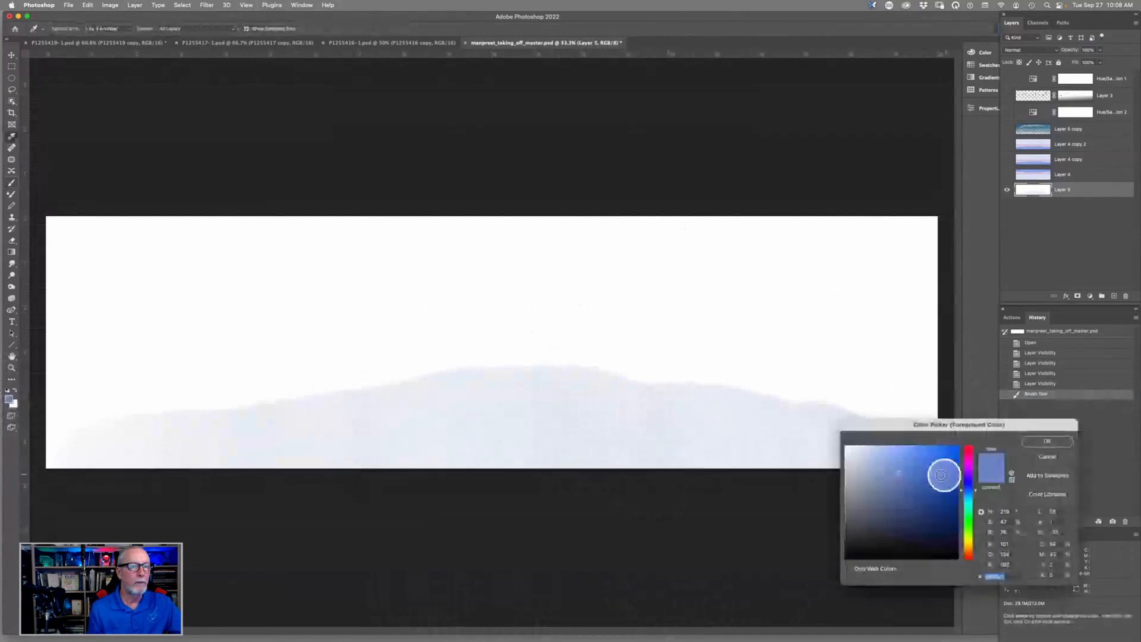
left_click(903, 491)
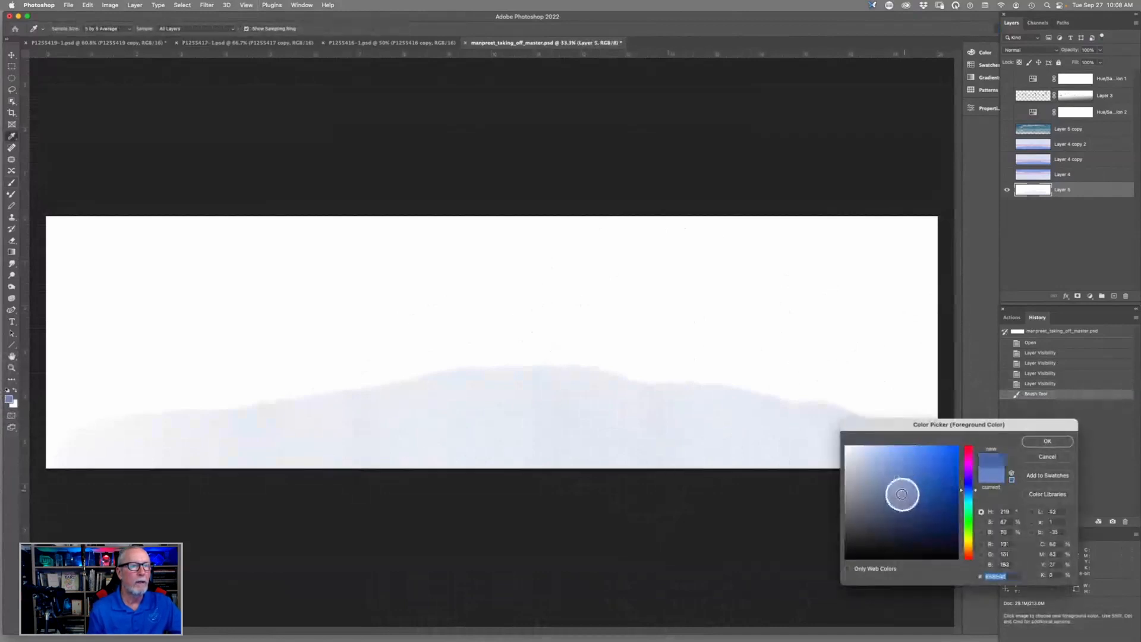
left_click(1047, 441)
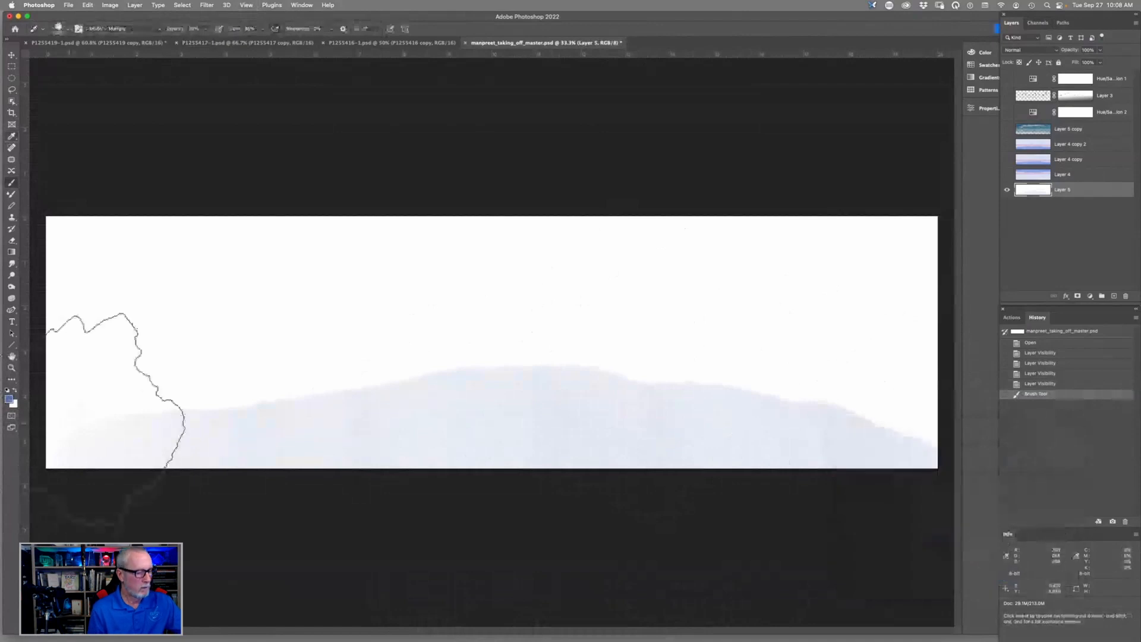
key("bracketleft")
key("bracketleft")
key("bracketleft")
key("bracketleft")
key("bracketleft")
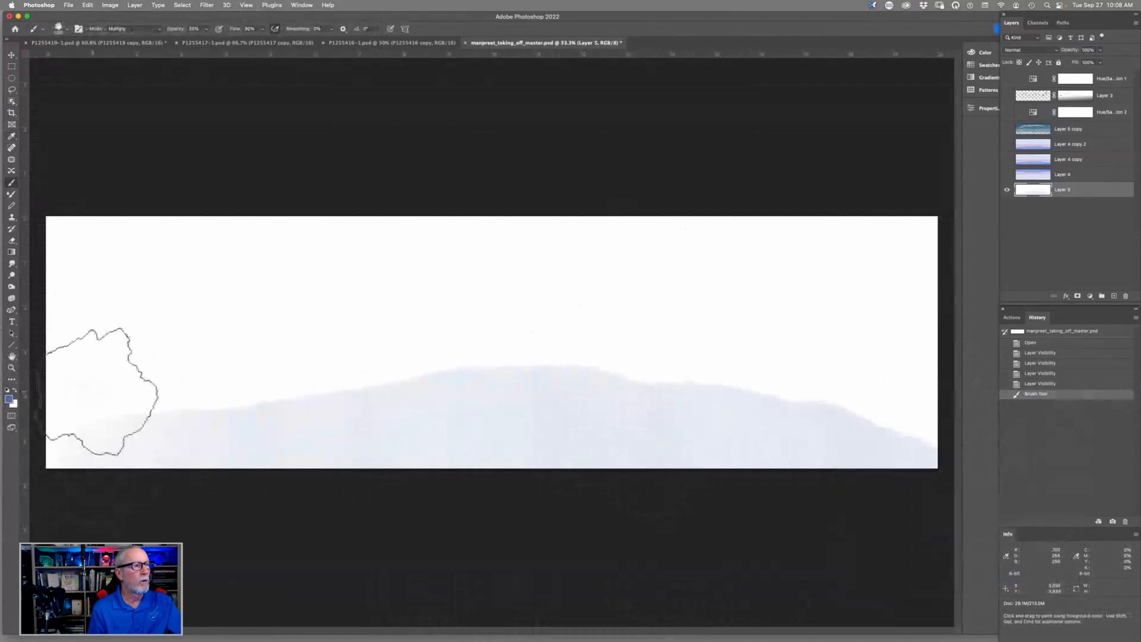
mouse_move(100, 397)
left_mouse_down()
mouse_move(387, 377)
mouse_move(535, 351)
mouse_move(725, 363)
mouse_move(946, 424)
left_mouse_up()
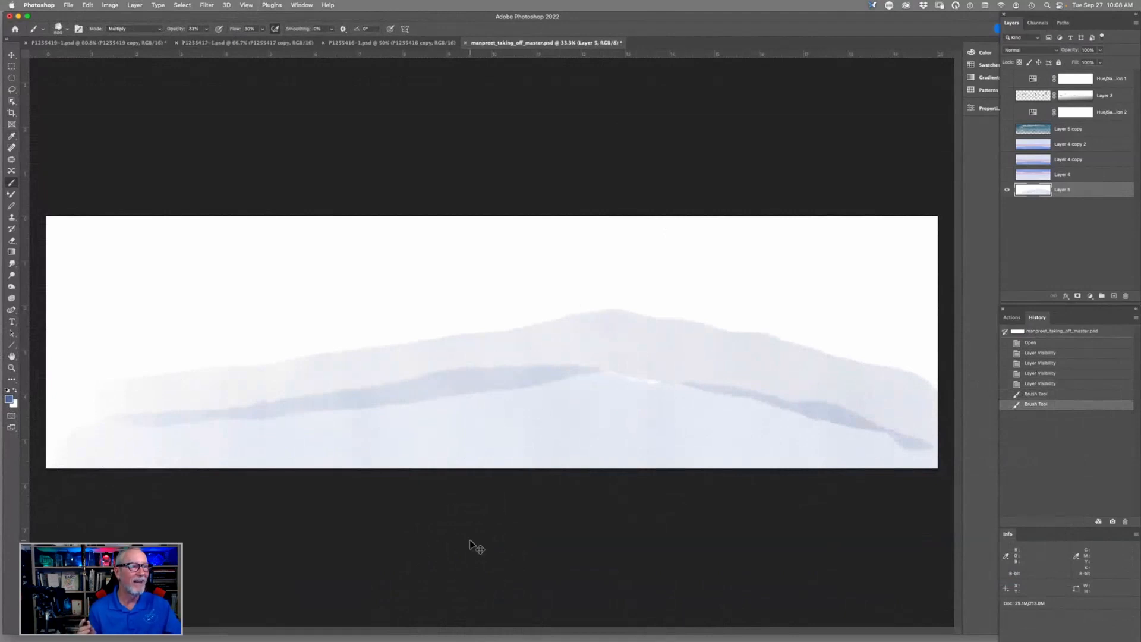
key("super+z")
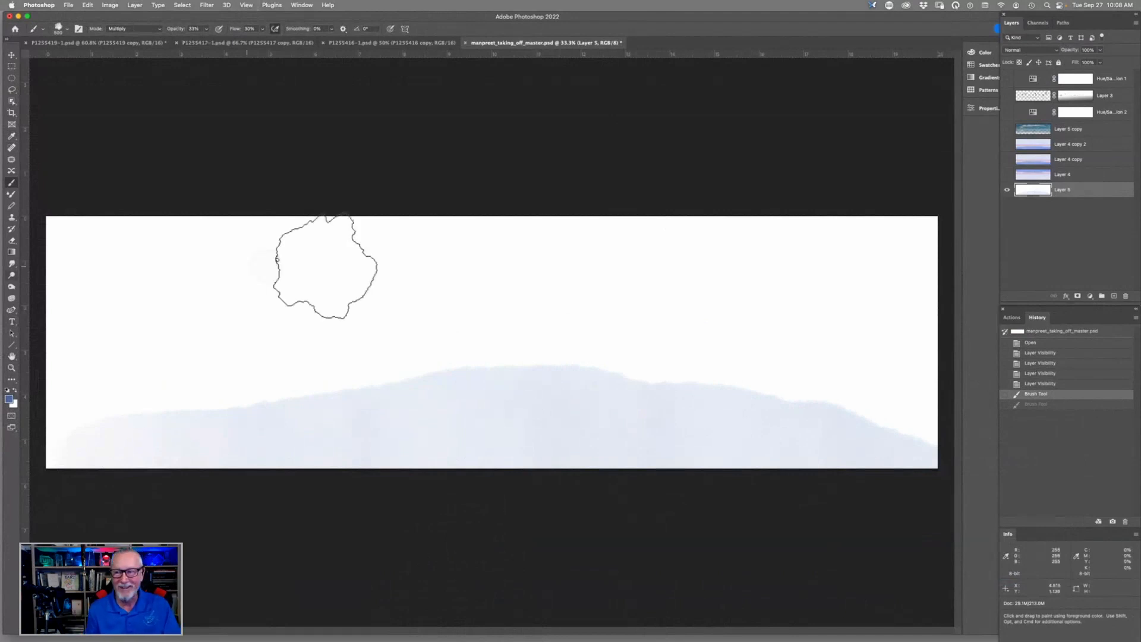
- Show the painted sky on Layer 4 and delete Layer 5
left_click(1006, 190)
left_click(1007, 174)
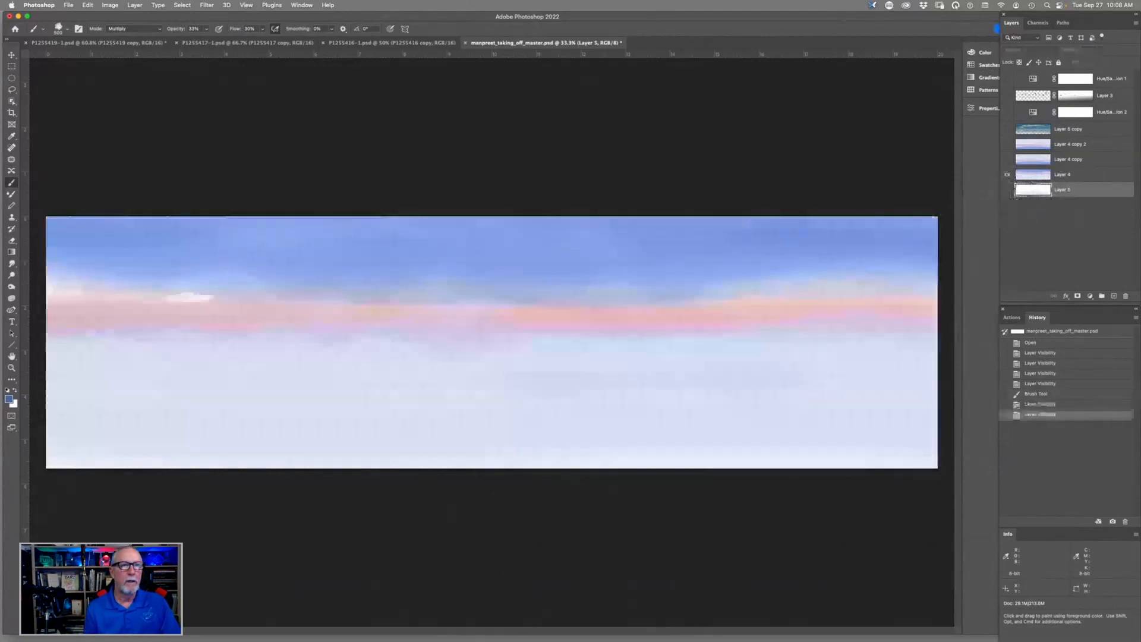
left_click_drag(1098, 192, 1124, 296)
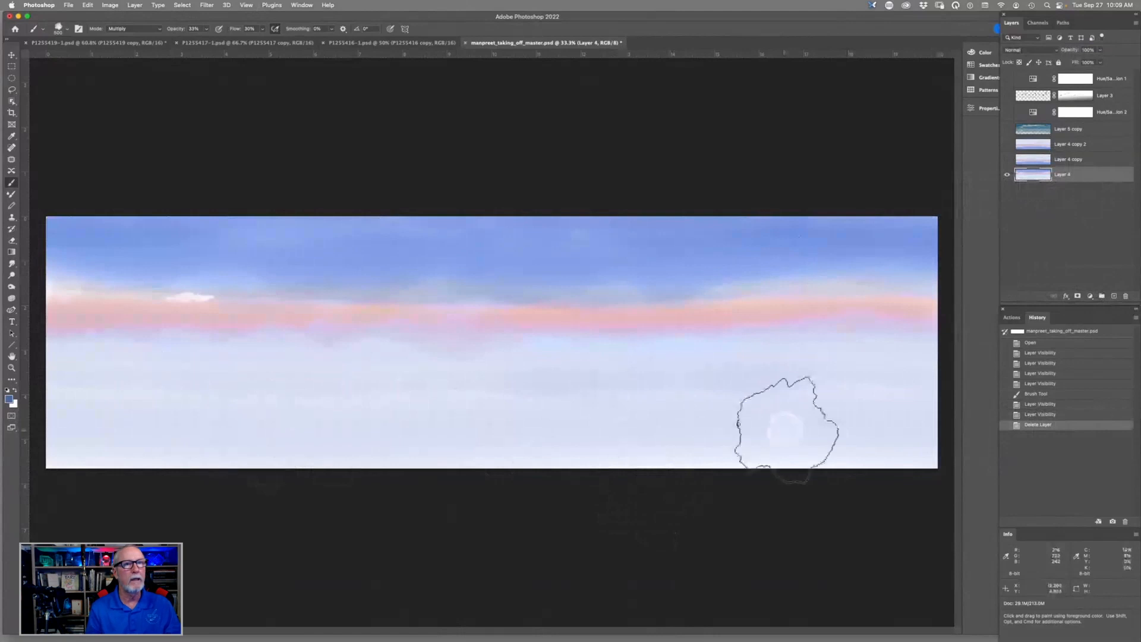
- Show the Layer 4 copy and Layer 4 copy 2 sky layers above the base sky
left_click(1084, 159)
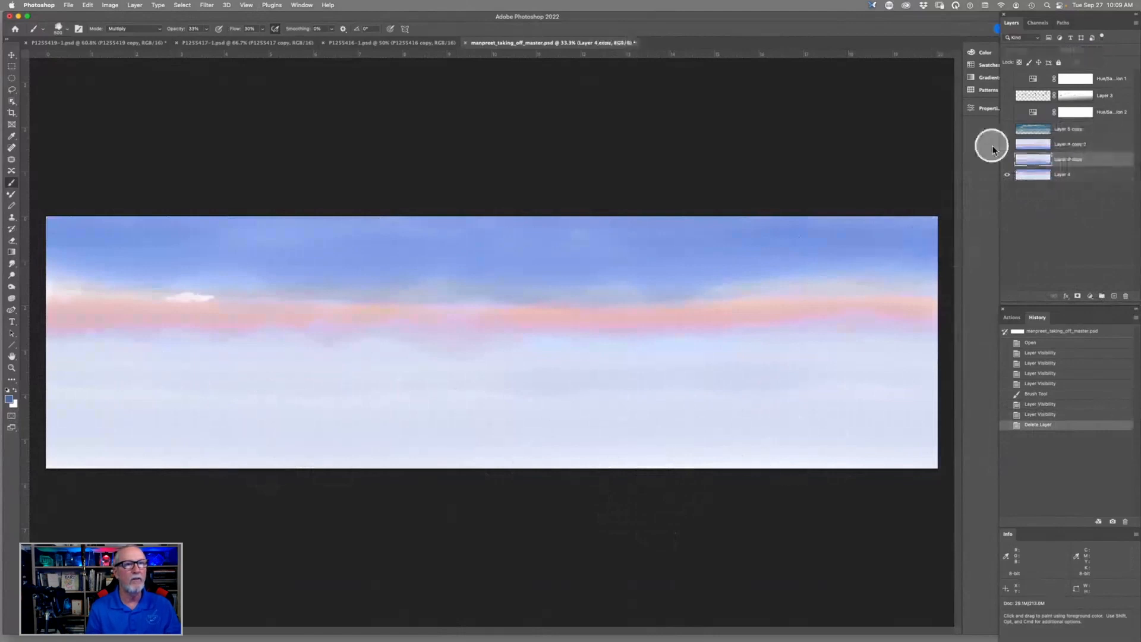
left_click(1008, 161)
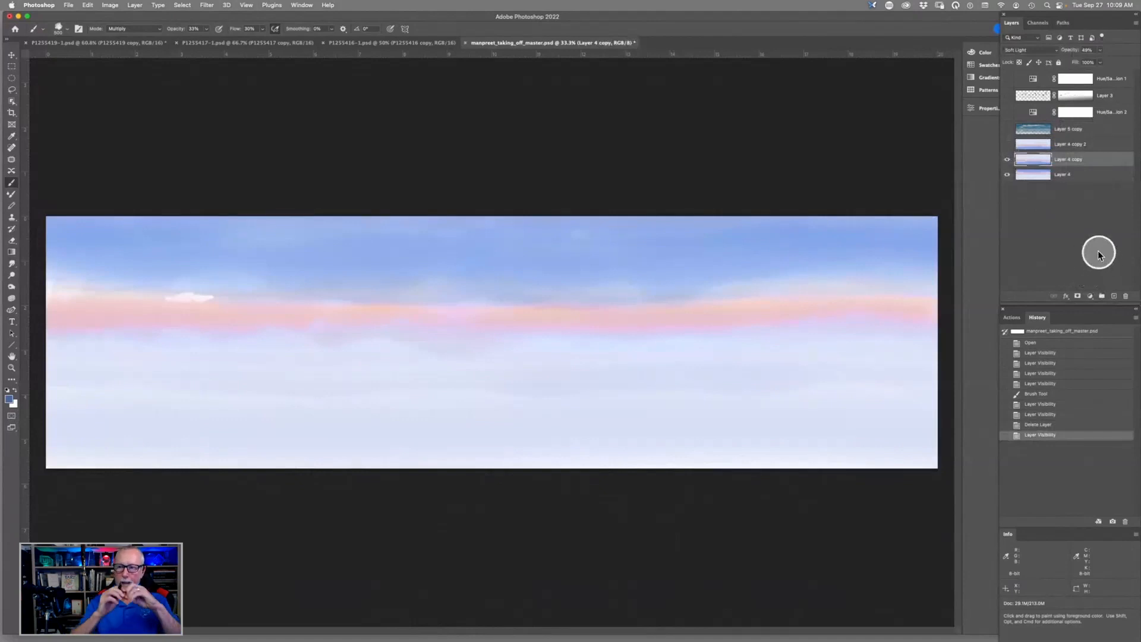
left_click(1004, 146)
- Set the opacity of Layer 4 copy 2 to 24%
left_click(1087, 144)
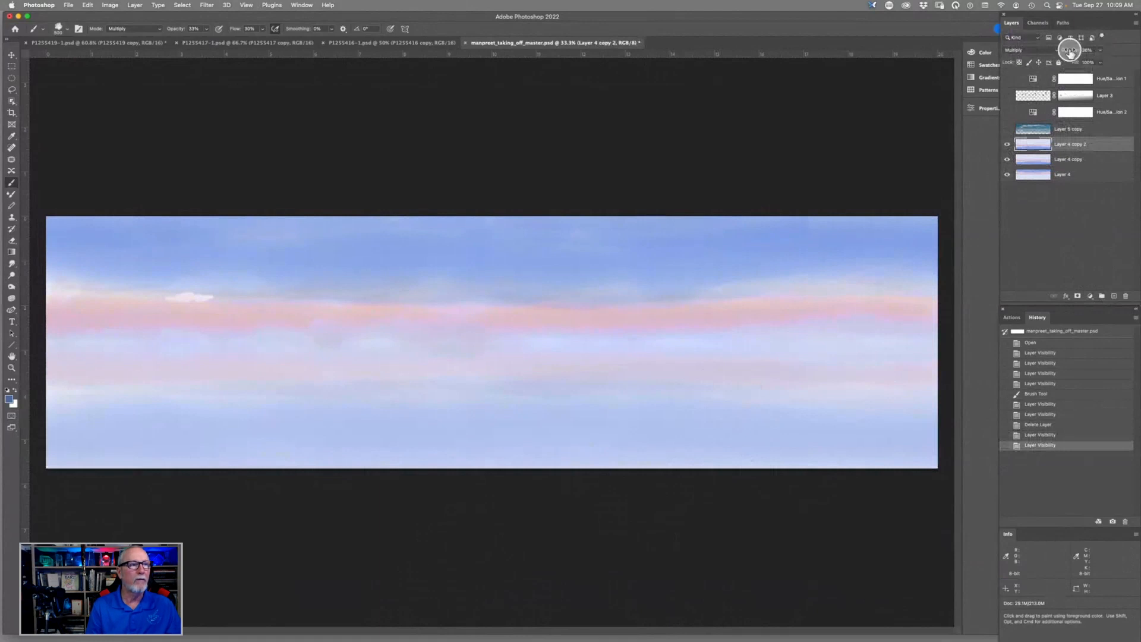
left_click(1095, 50)
mouse_move(1102, 50)
left_mouse_down()
mouse_move(1137, 51)
mouse_move(1116, 52)
left_mouse_up()
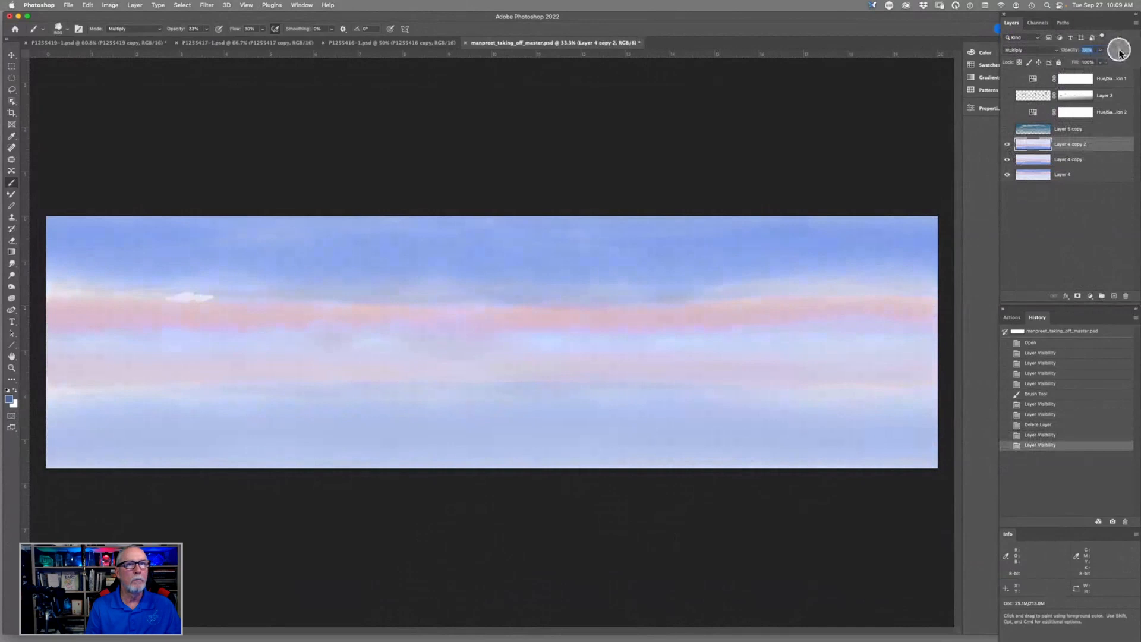
left_click_drag(1119, 53, 1089, 54)
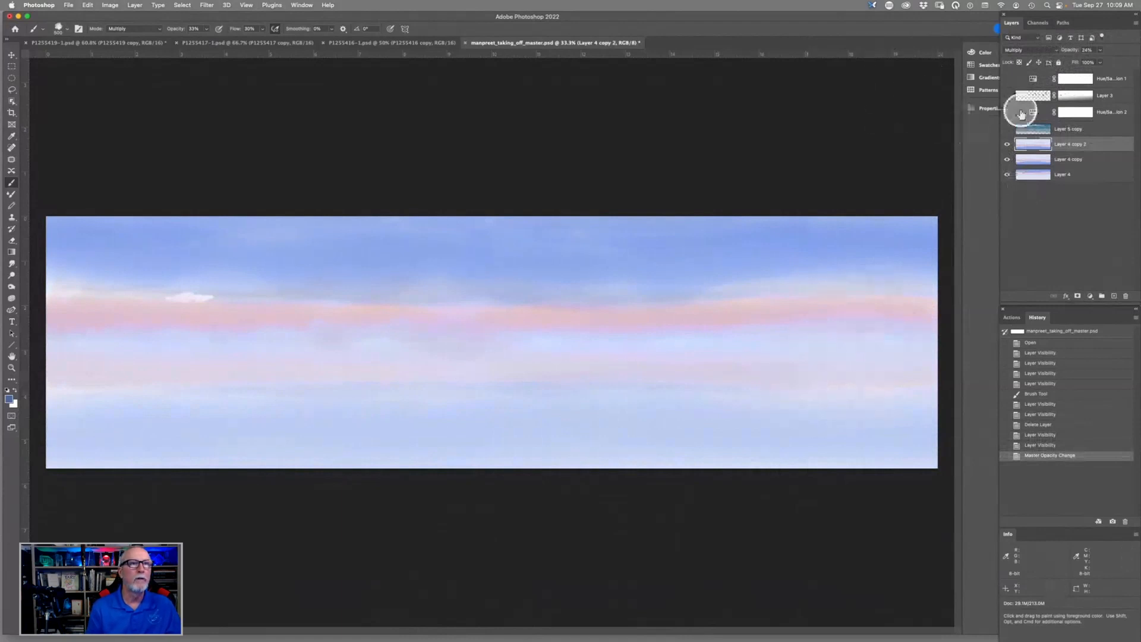
- Show the cranes on Layer 3 and the cloud layer, Layer 5 copy
left_click(1007, 96)
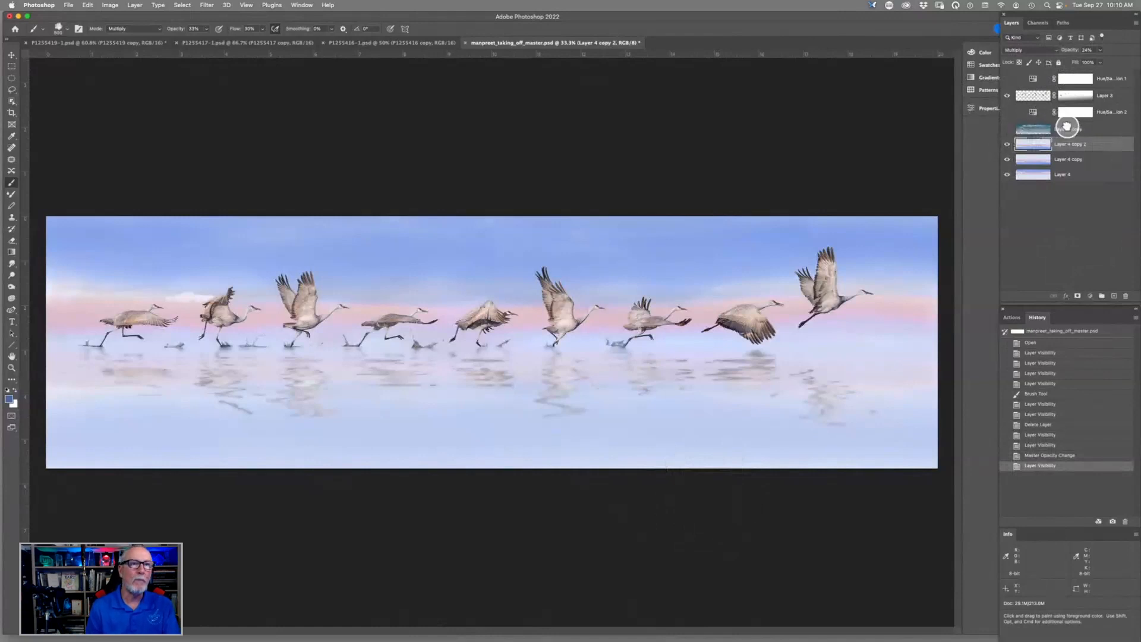
left_click(1094, 127)
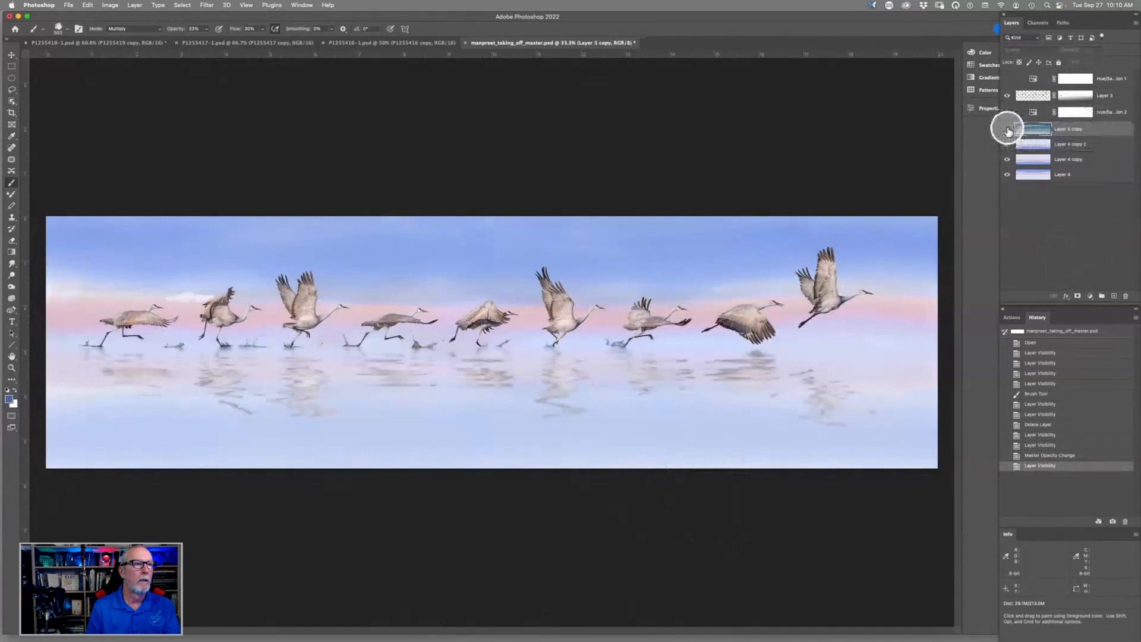
left_click(1007, 130)
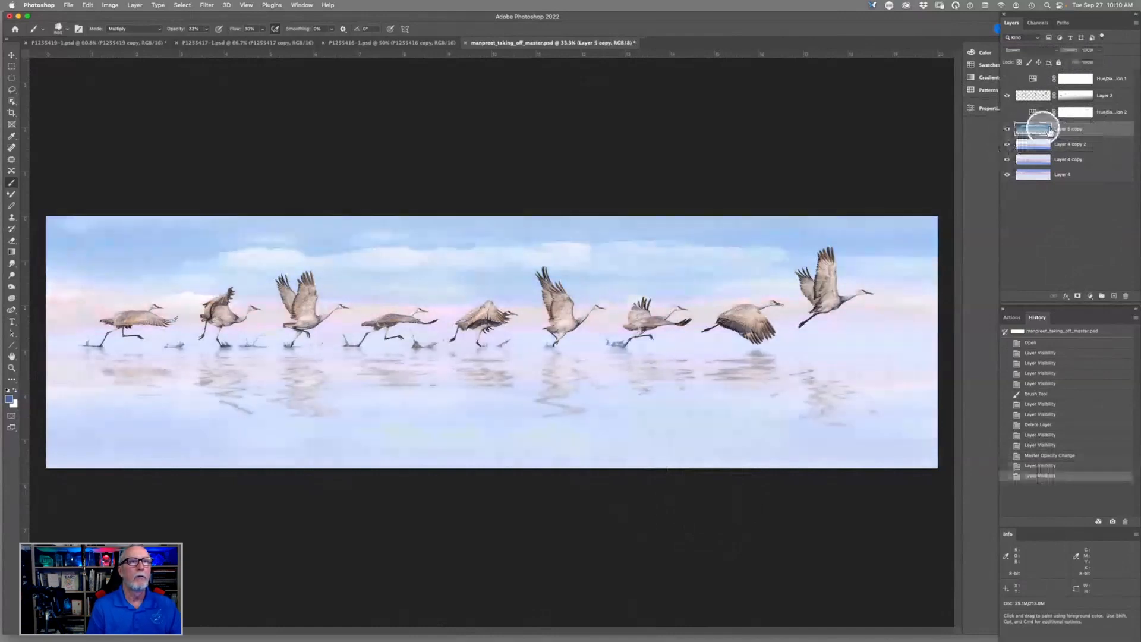
- View the Layer 5 copy clouds alone in Normal blend mode, then undo back to Screen mode with all the layers showing
left_click(1030, 55)
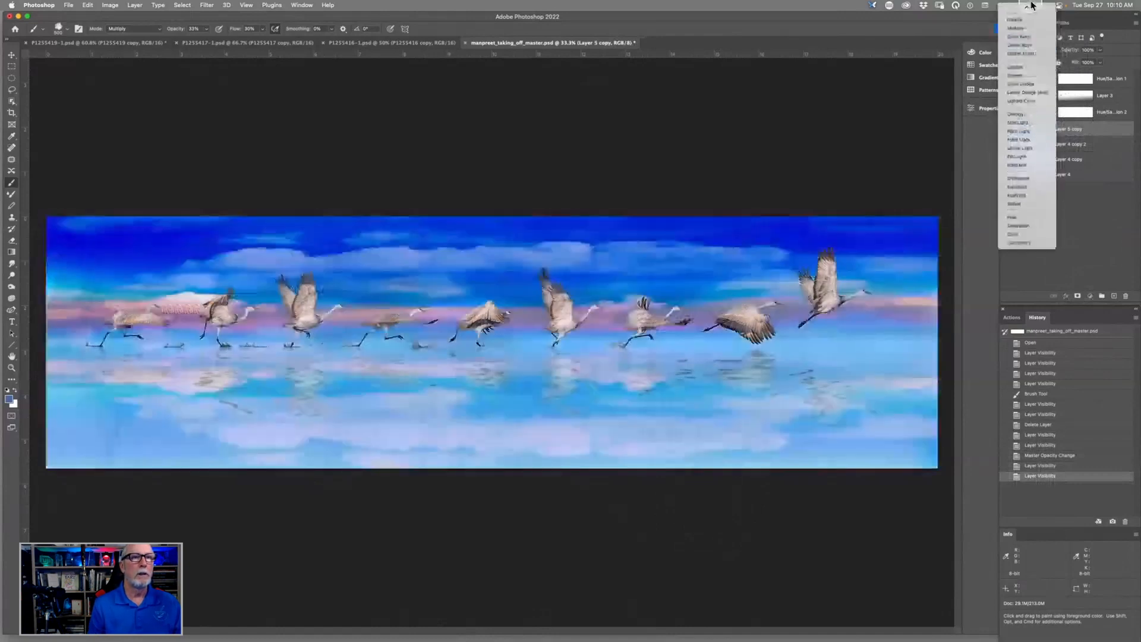
left_click(1032, 7)
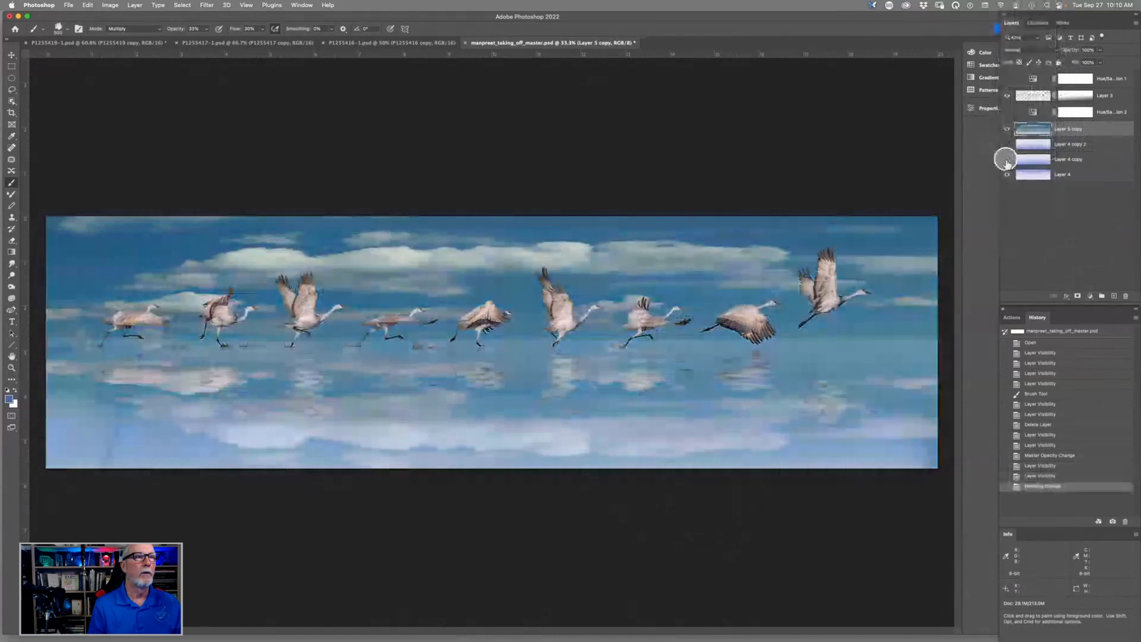
left_click(1006, 160)
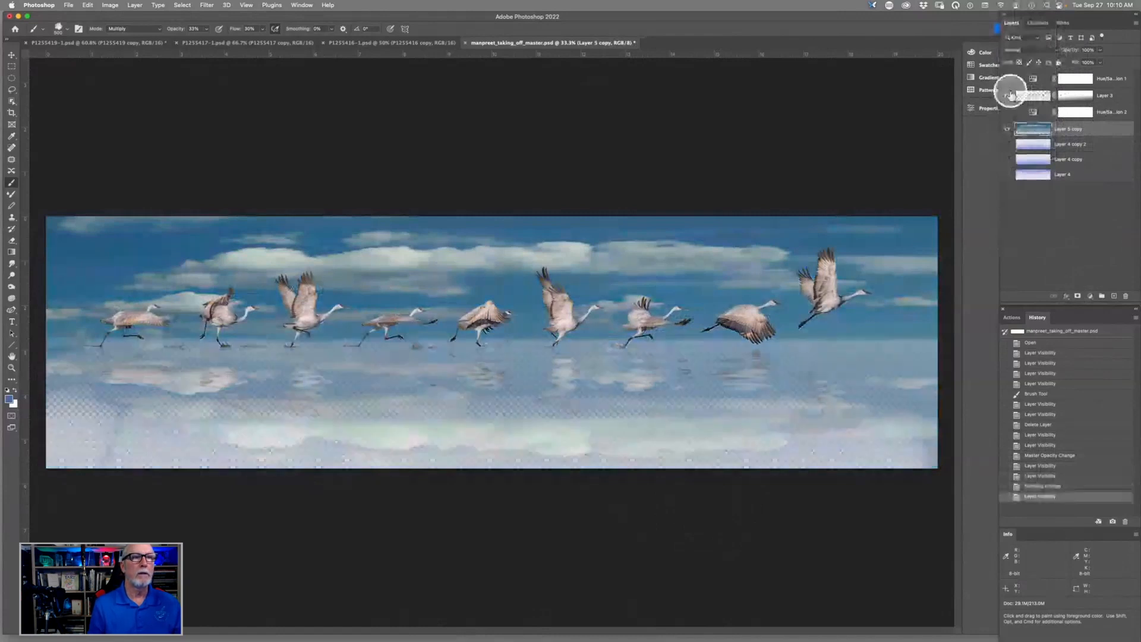
left_click(1009, 96)
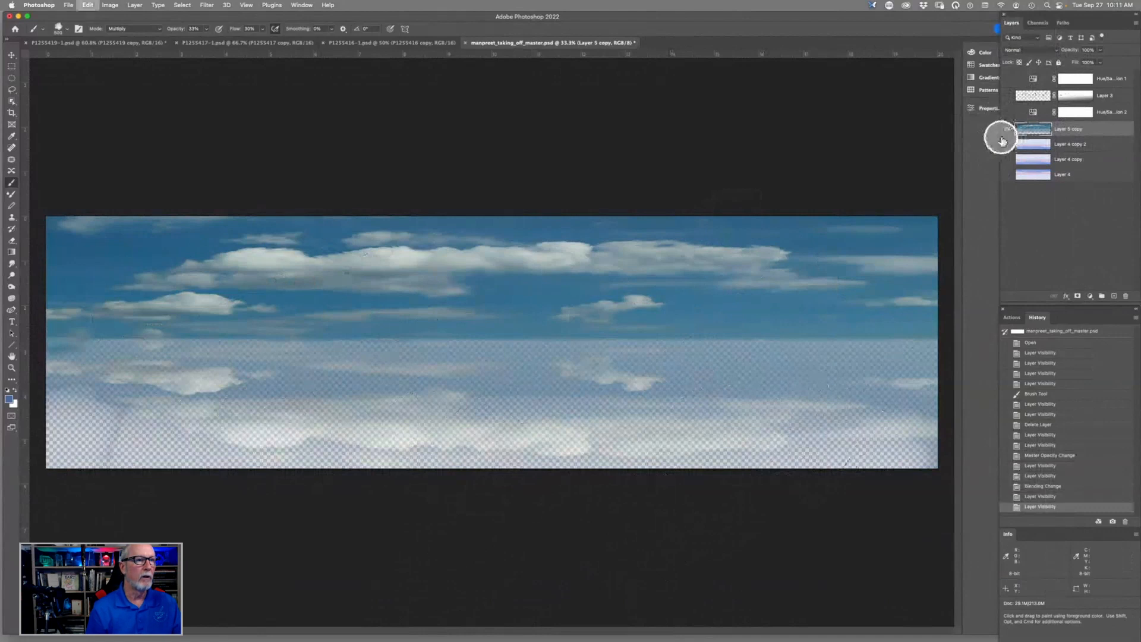
key("super+z")
key("super+z")
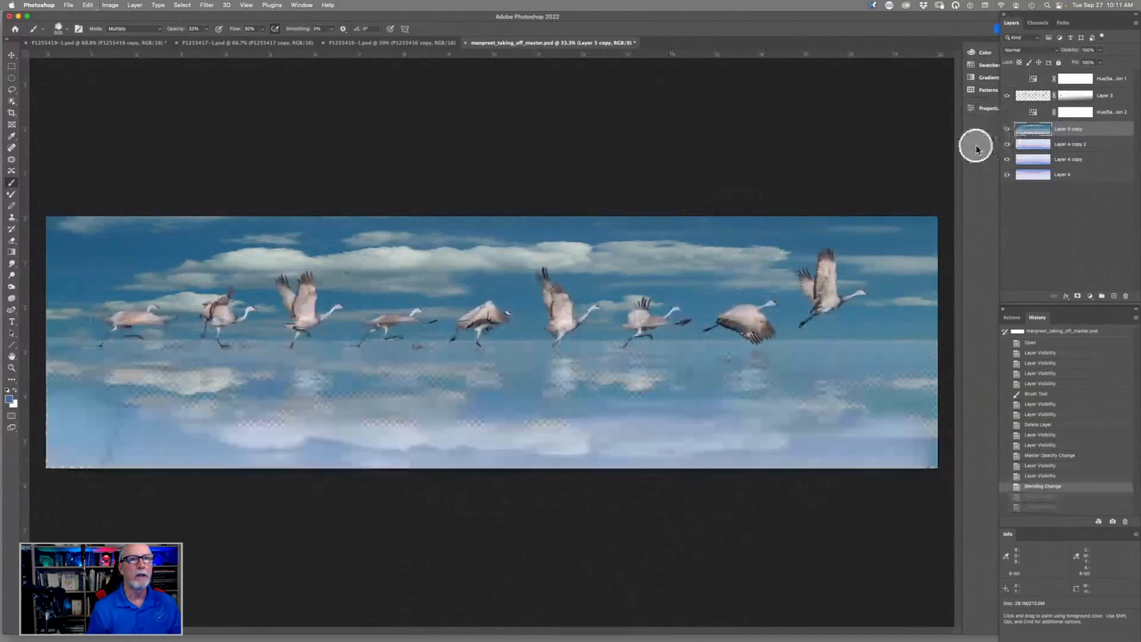
key("super+z")
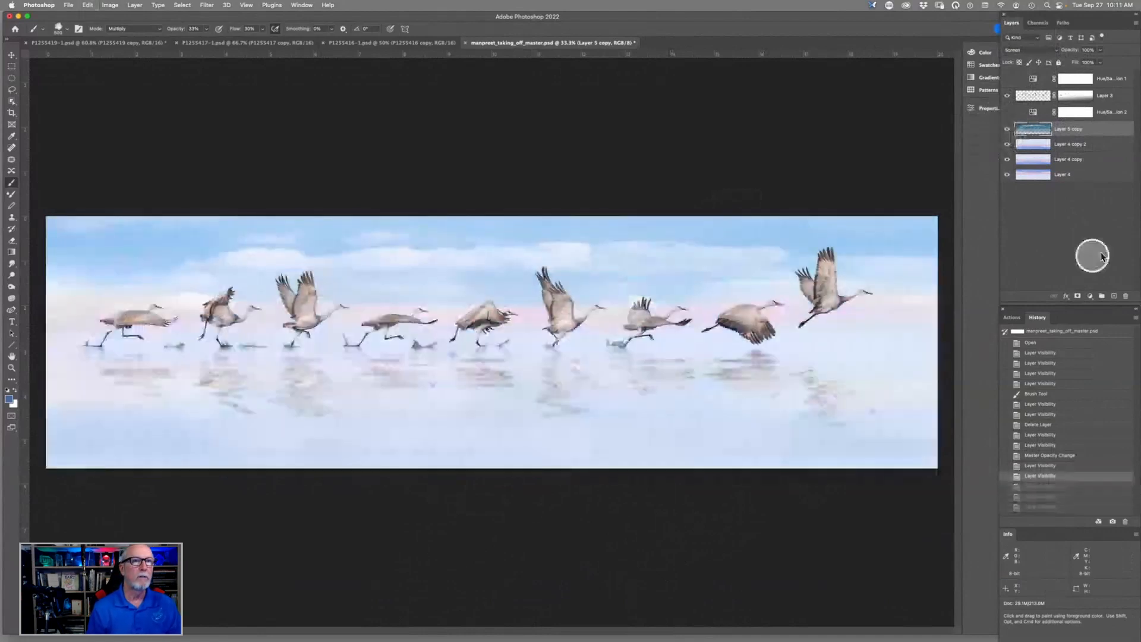
- Show the Hue/Saturation 2 adjustment layer above the clouds
left_click(1105, 112)
left_click(1006, 112)
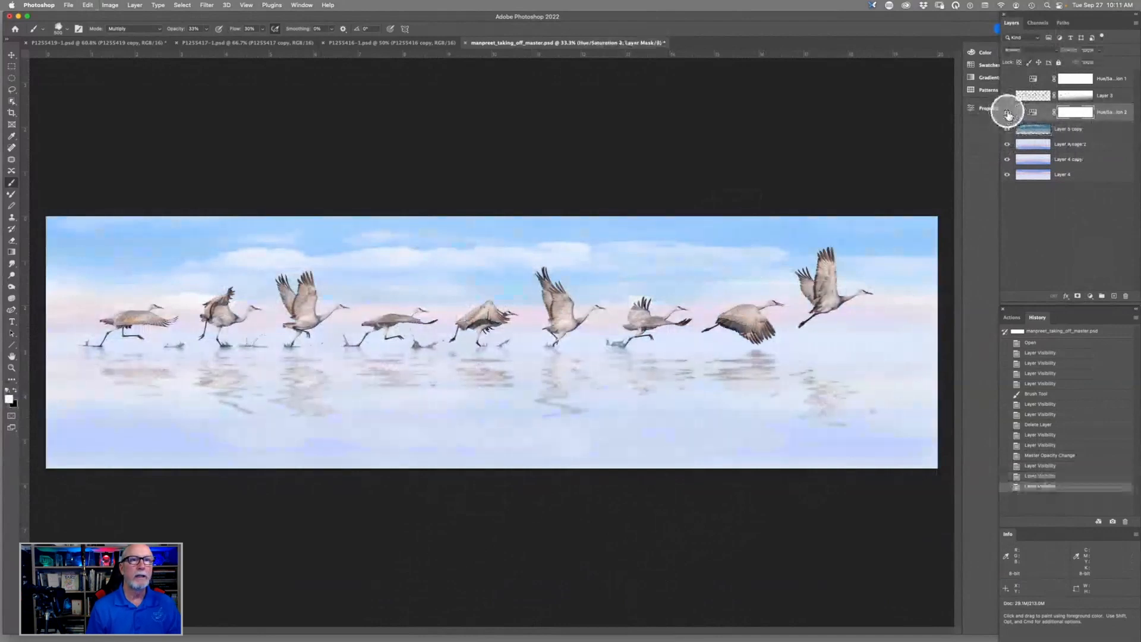
- Compare the composite with and without the Hue/Saturation 2 adjustment, at full view and close up on the cranes
left_click(1007, 113)
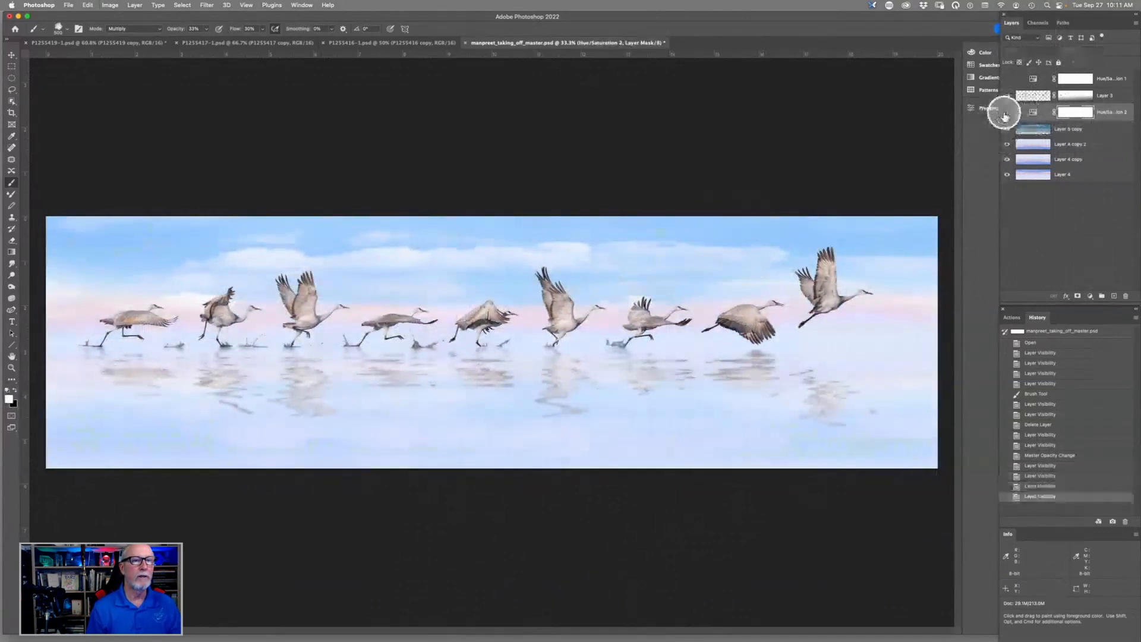
left_click(1006, 113)
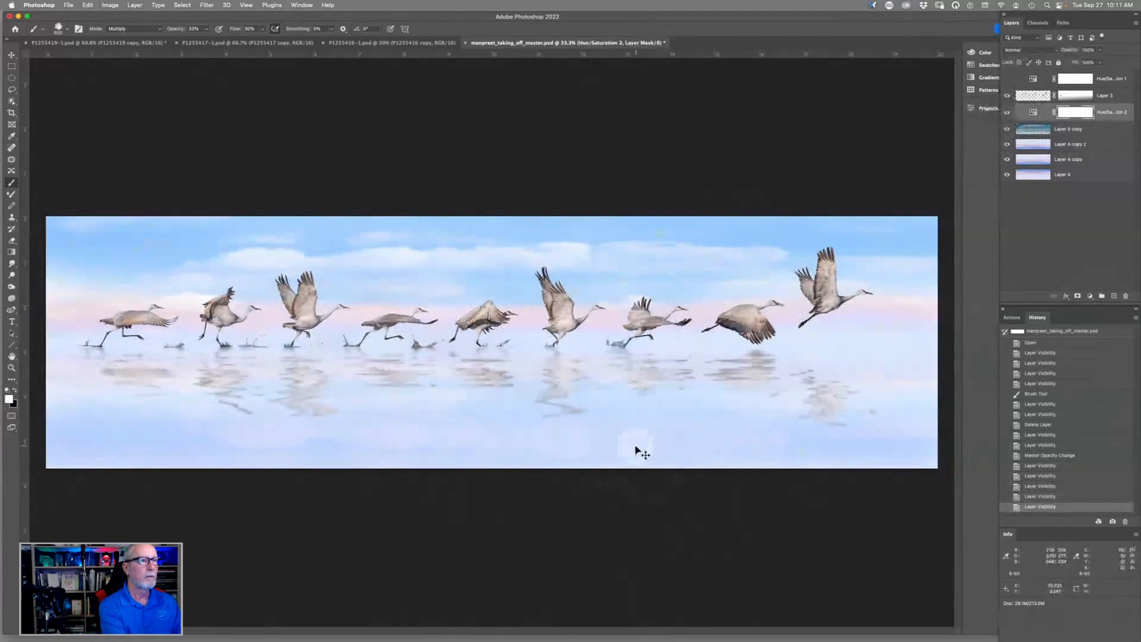
key("super+equal")
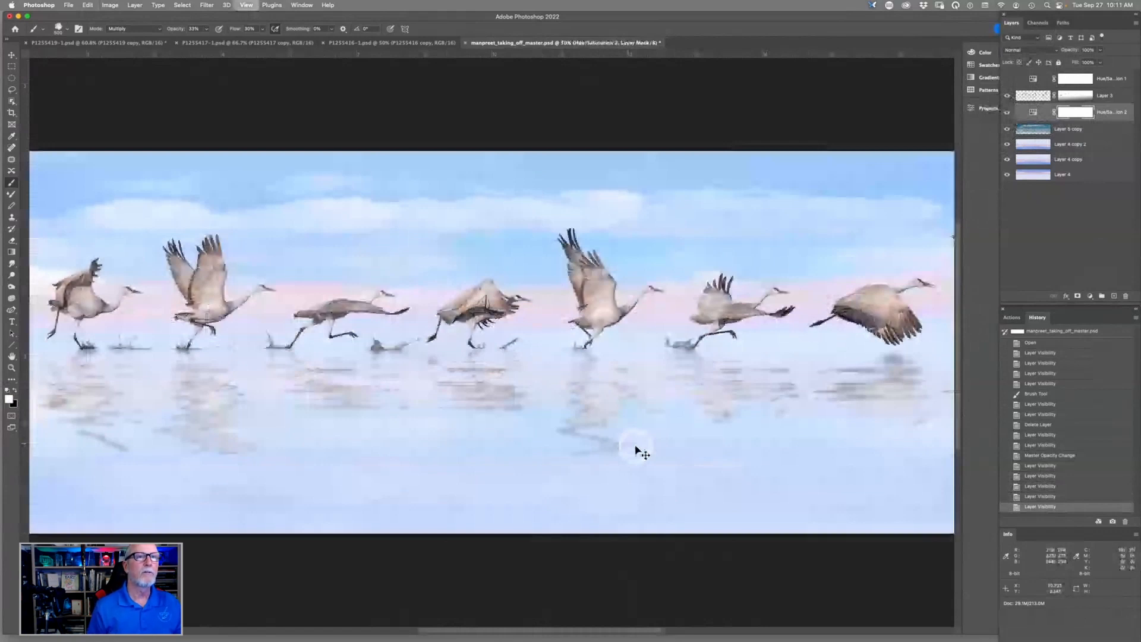
key("super+equal")
key("super+equal")
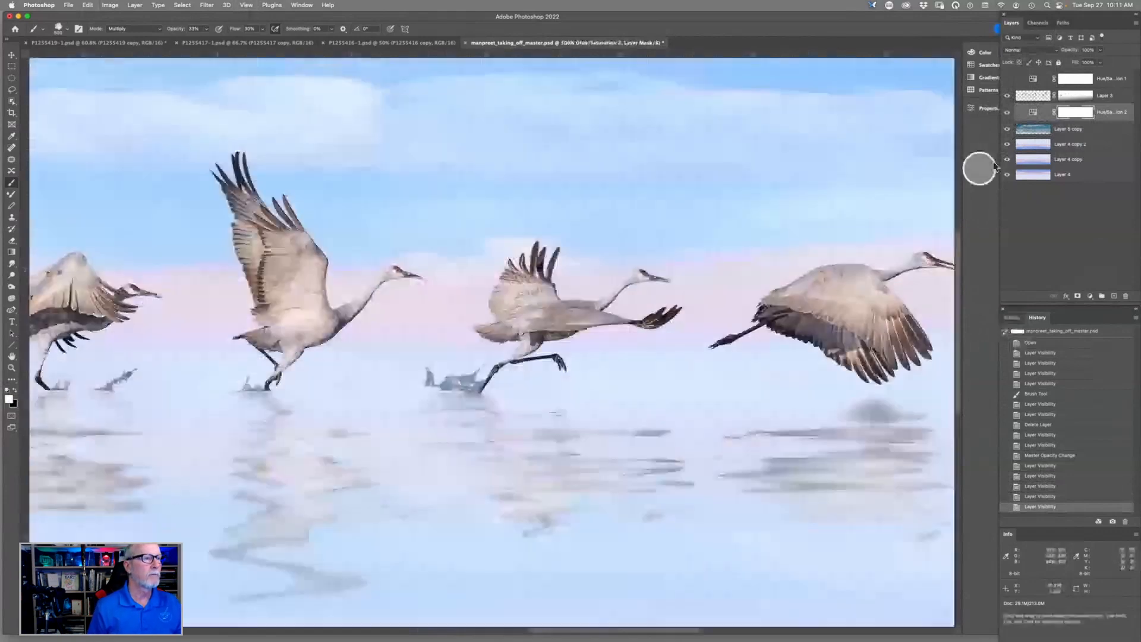
left_click(1005, 114)
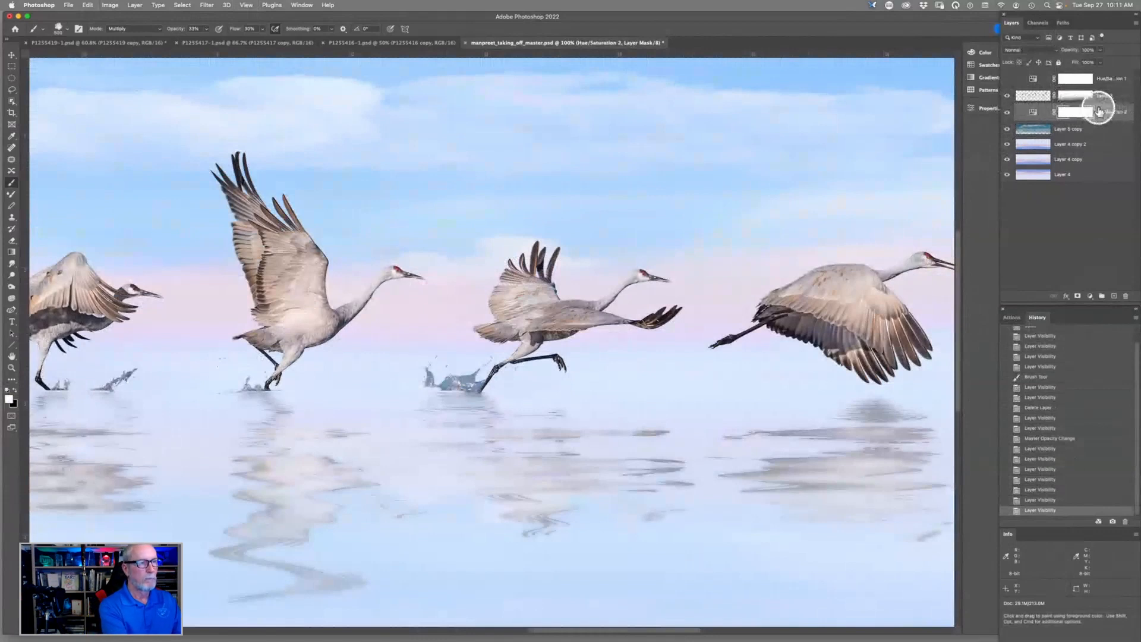
- Preview the effect of the Hue/Saturation 1 adjustment layer on the whole composite
key("super+0")
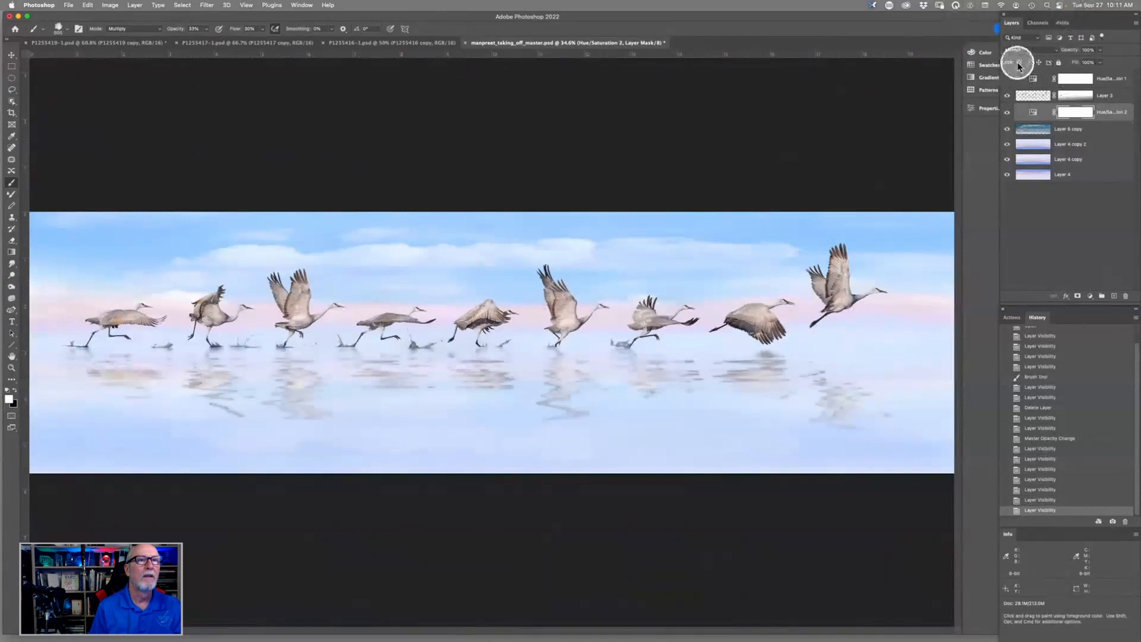
left_click(1006, 80)
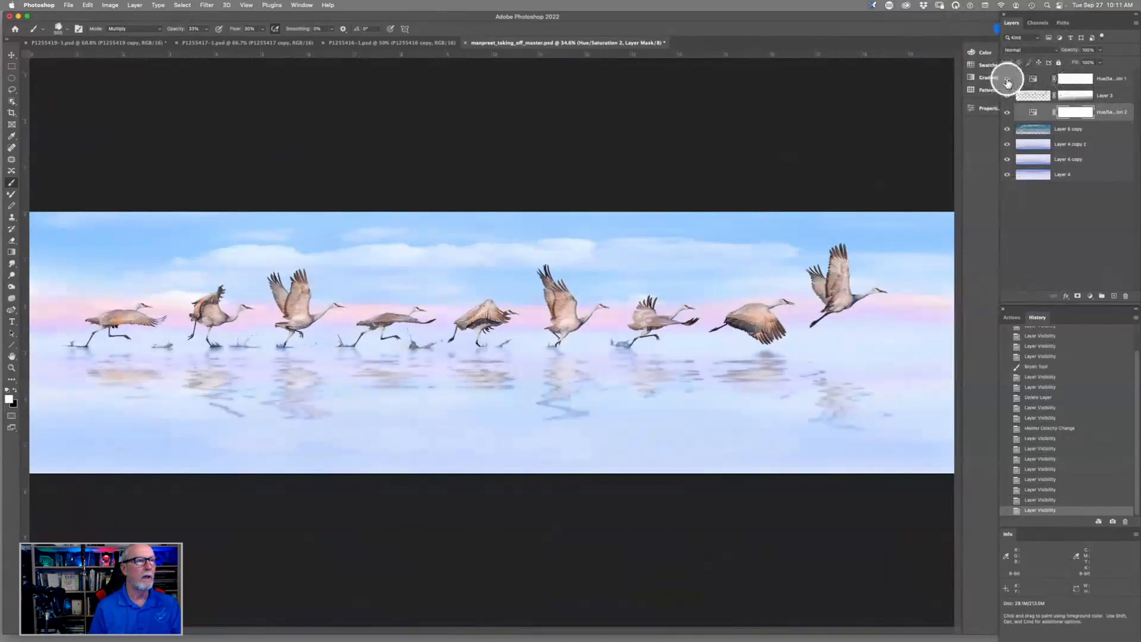
left_click(1007, 82)
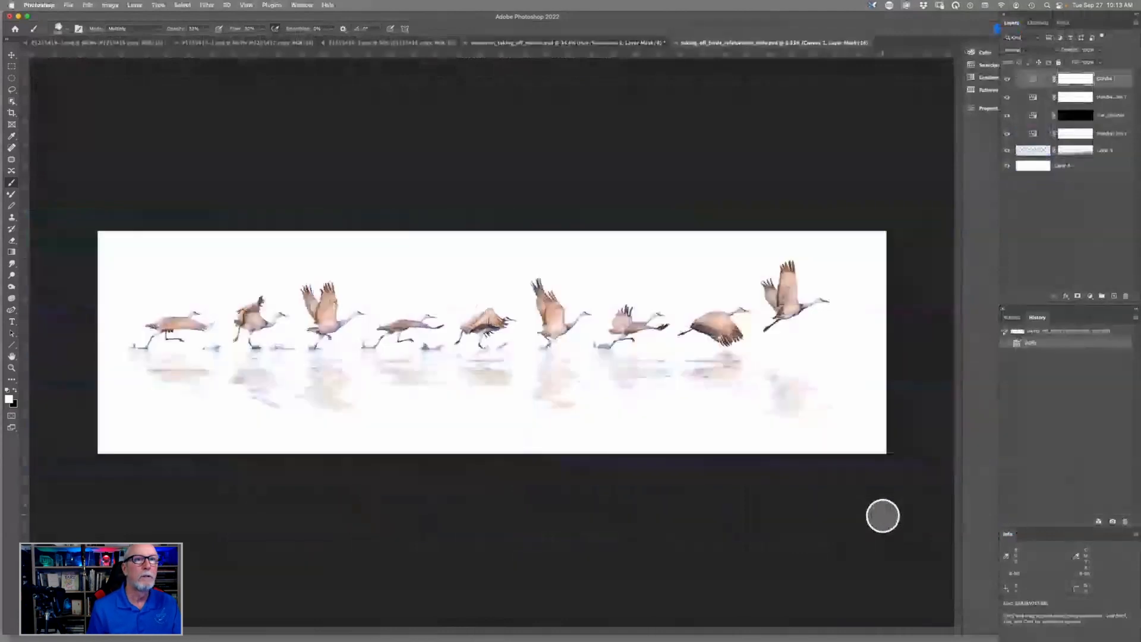
- Check what Layer 3 contains, then select the full-width area below the cranes' feet, down to the canvas edge, with a rectangular marquee
left_click(1007, 152)
left_click(1007, 151)
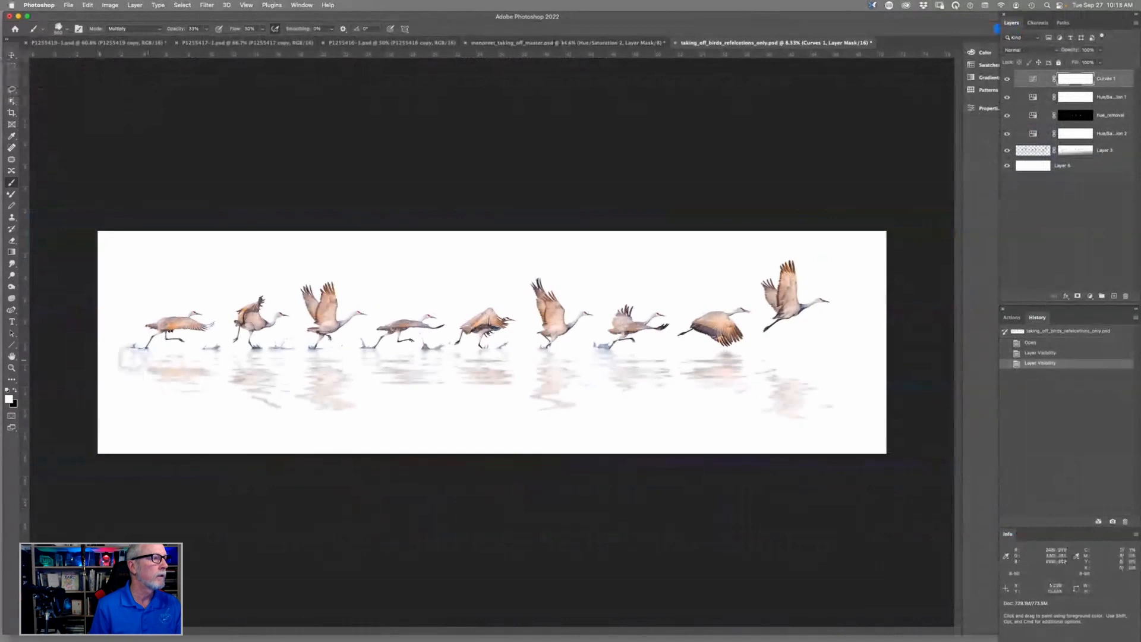
left_click(12, 65)
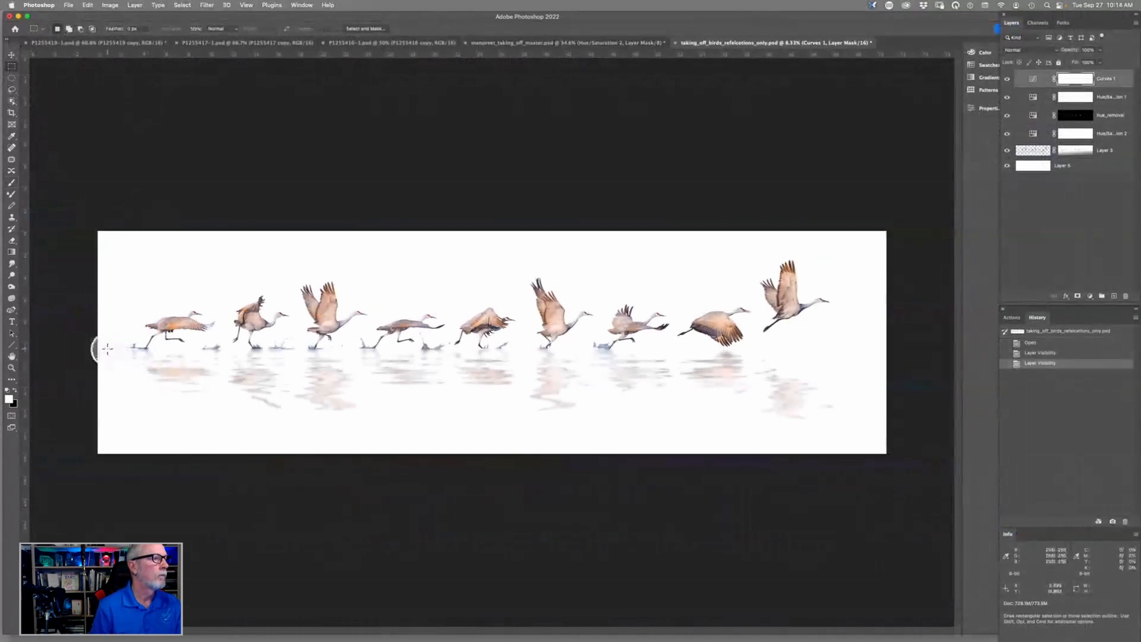
left_click_drag(98, 351, 970, 494)
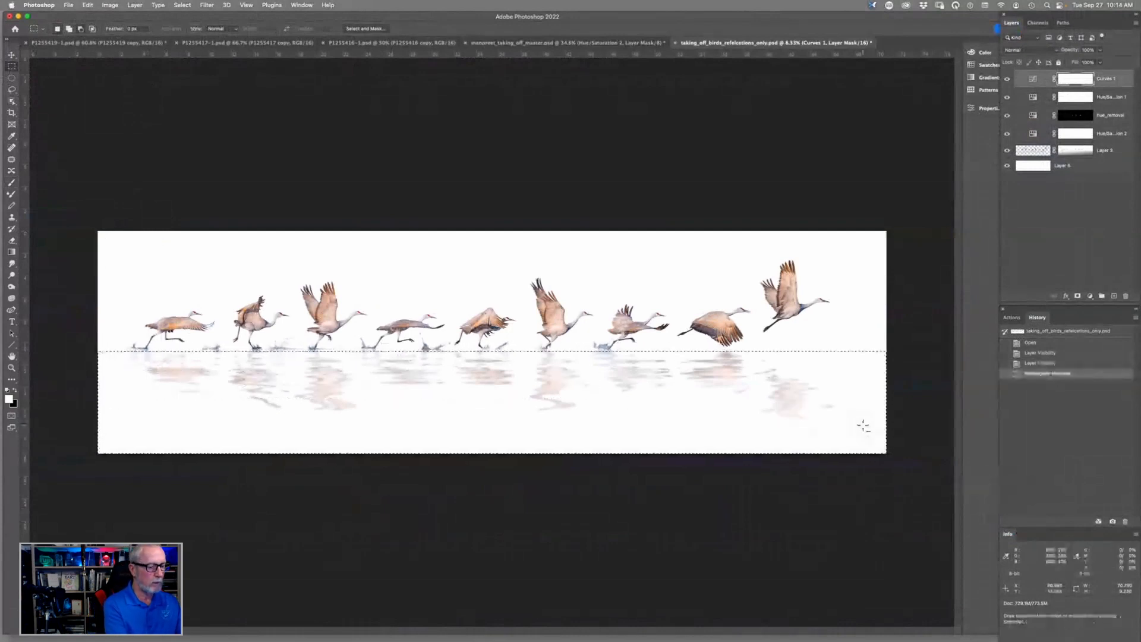
- Try filling the selected reflection area on Layer 3 with the blue foreground colour, then undo that fill
key("alt+BackSpace")
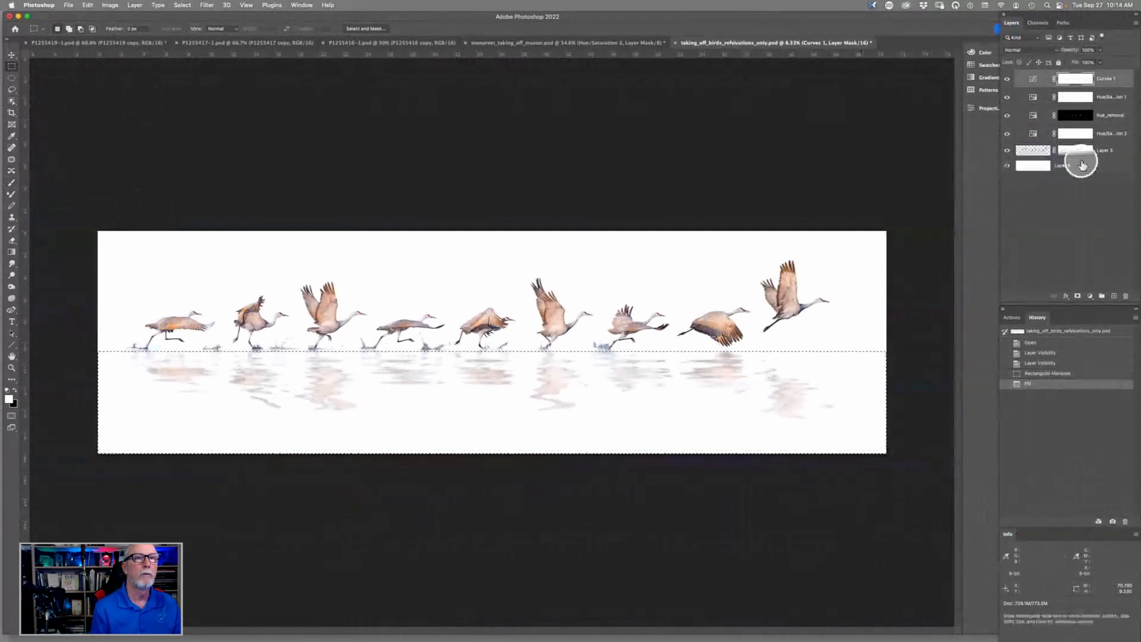
left_click(1112, 149)
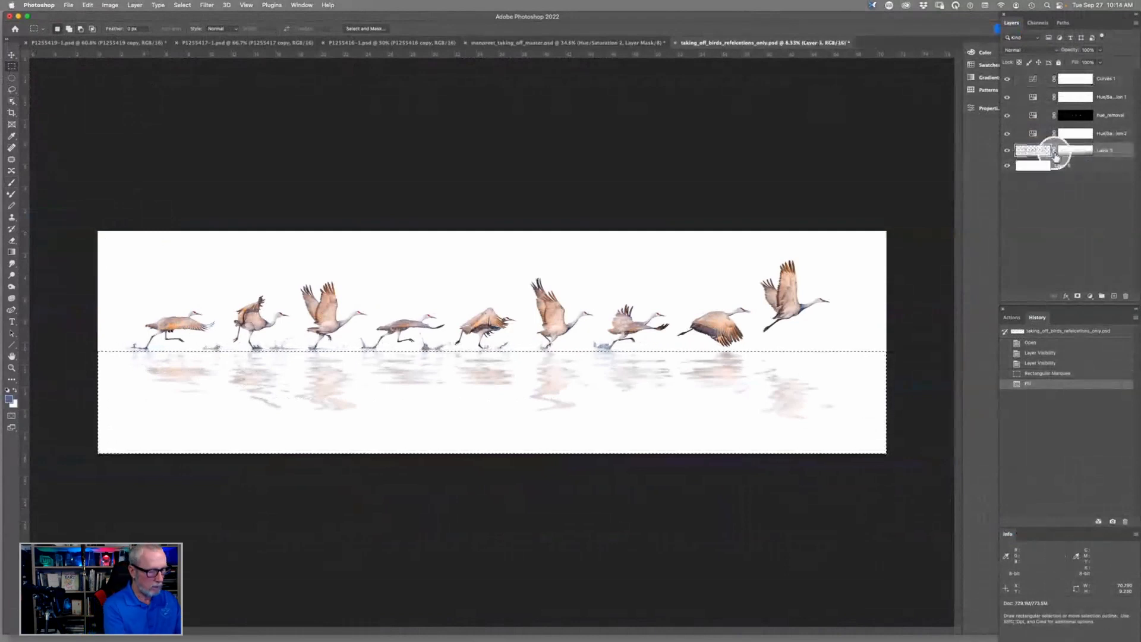
key("alt+BackSpace")
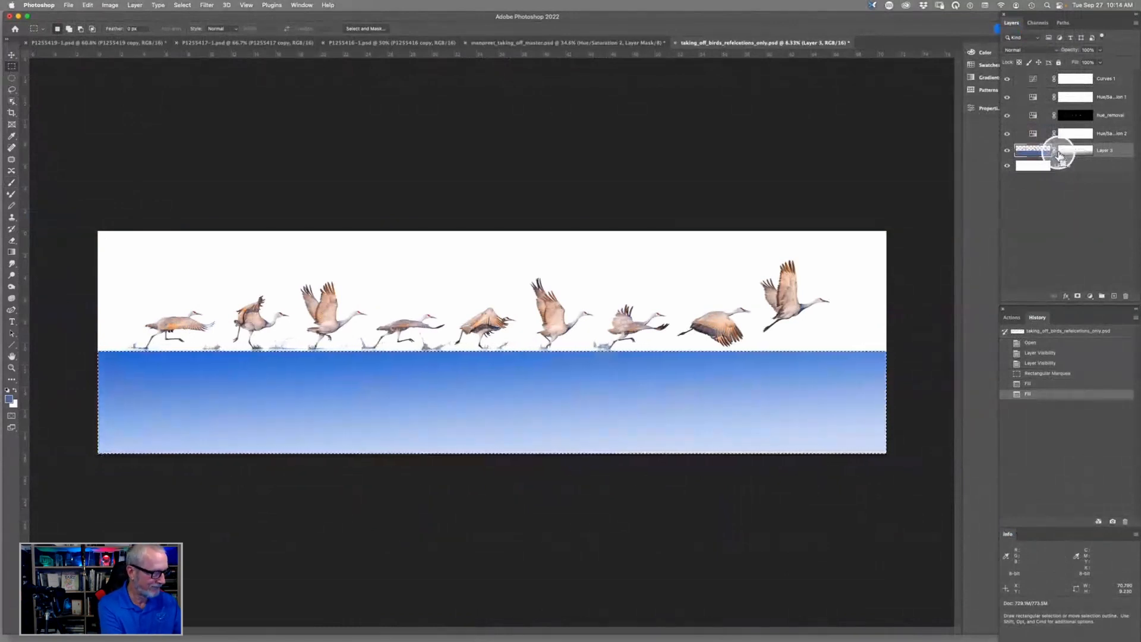
key("super+z")
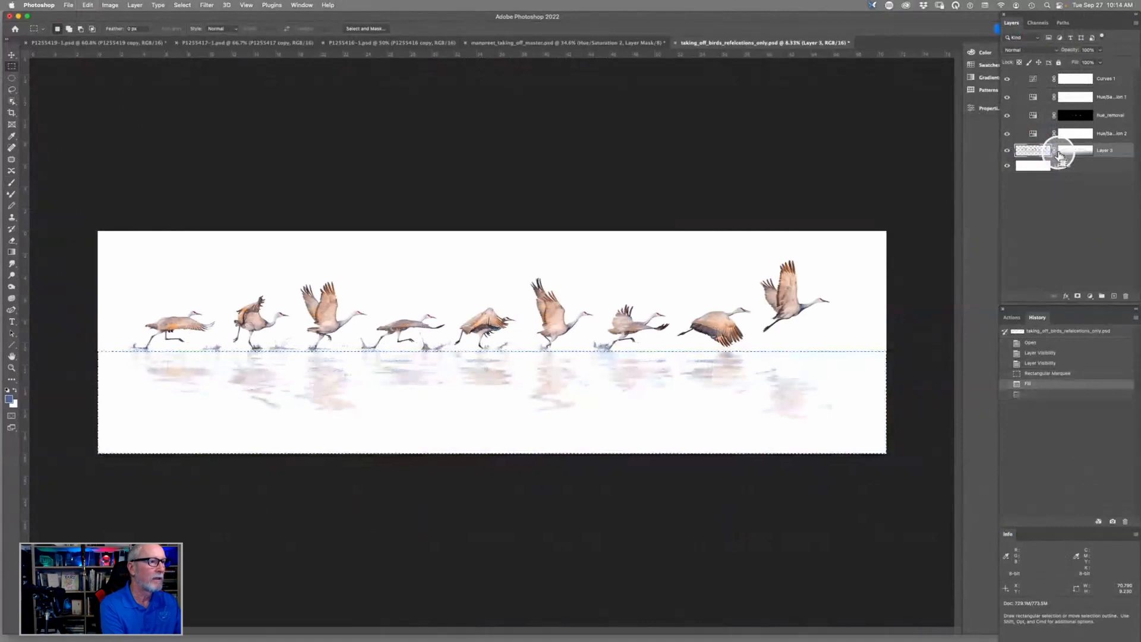
- Try covering the reflections on Layer 3 with a white fill and deselecting, then undo both actions
key("super+shift+z")
key("super+d")
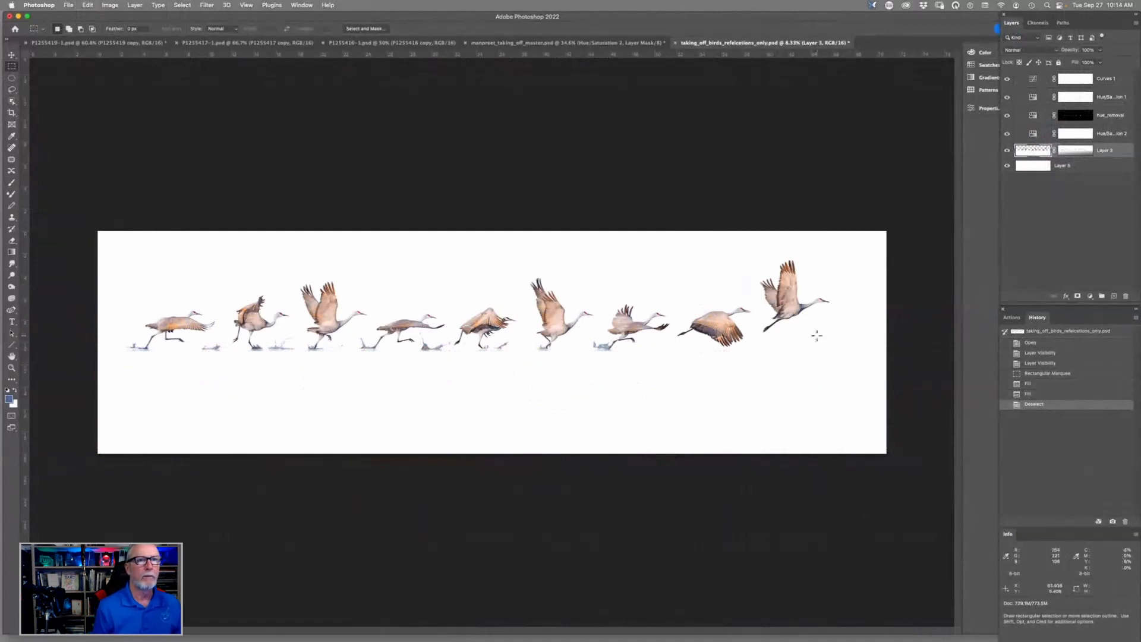
left_click_drag(1107, 150, 1110, 168)
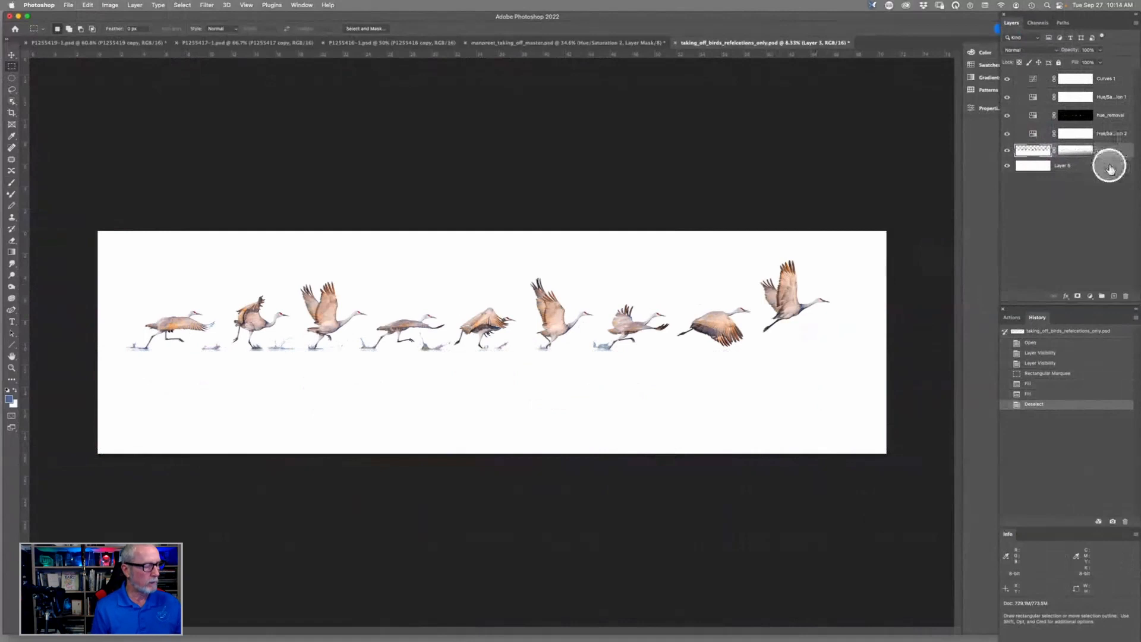
key("super+z")
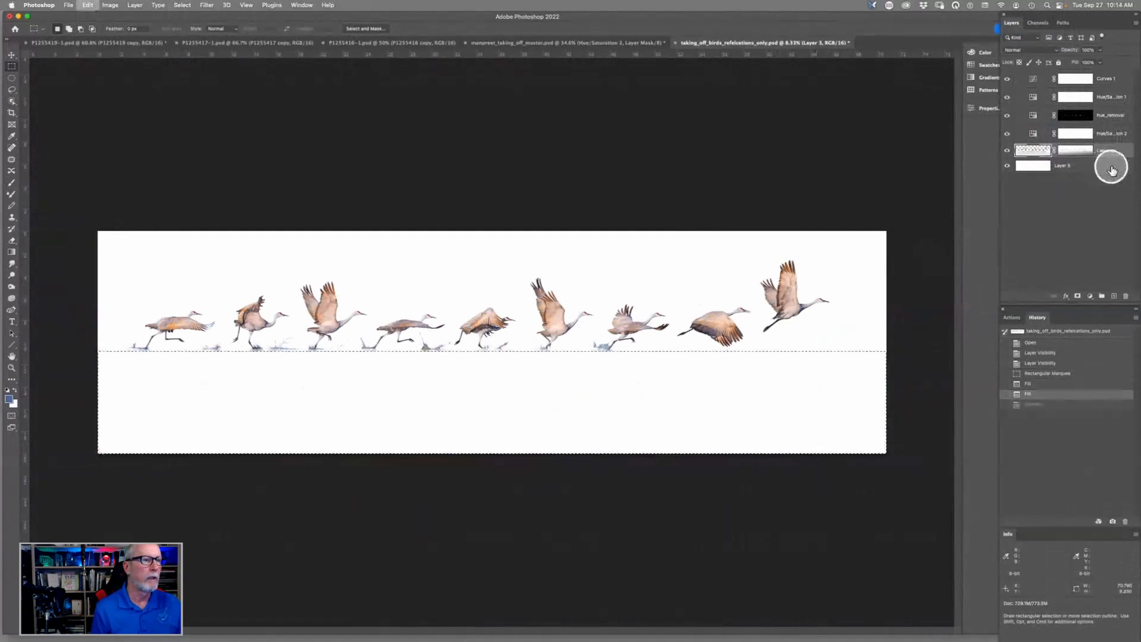
key("super+z")
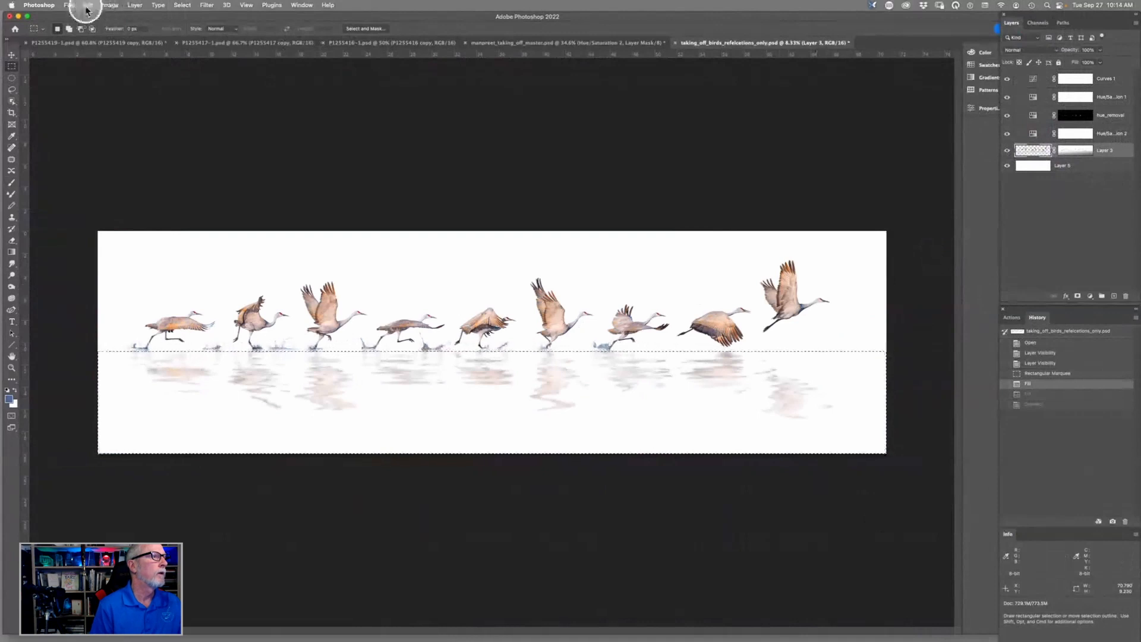
- Clear the selected reflections from Layer 3, deselect, and check the cranes with the white background layer hidden and shown
left_click(91, 7)
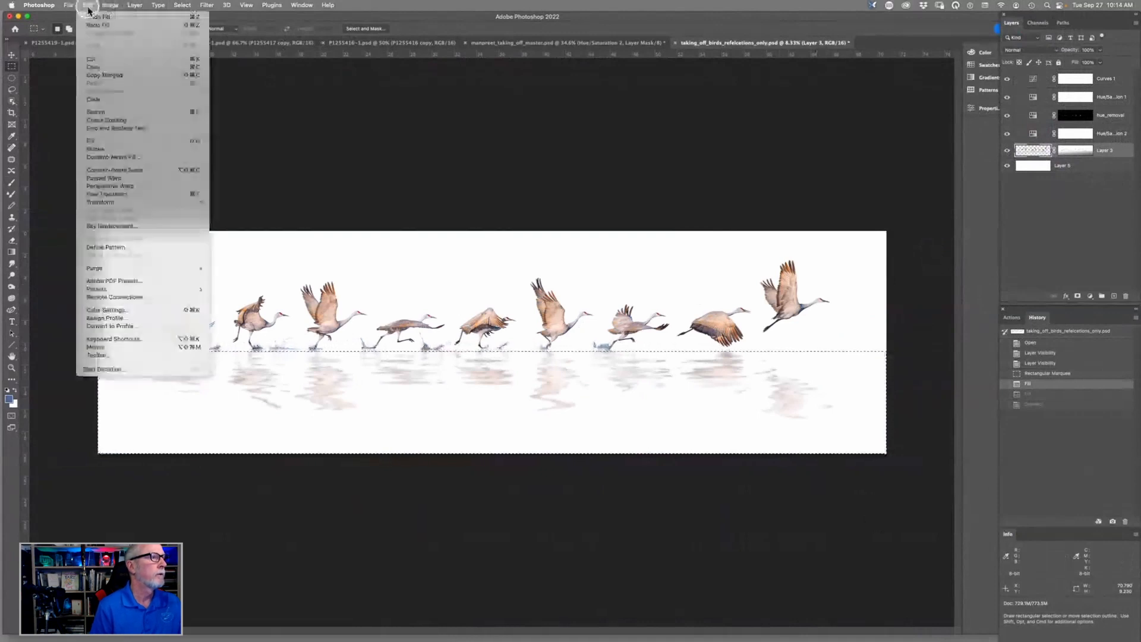
left_click(101, 99)
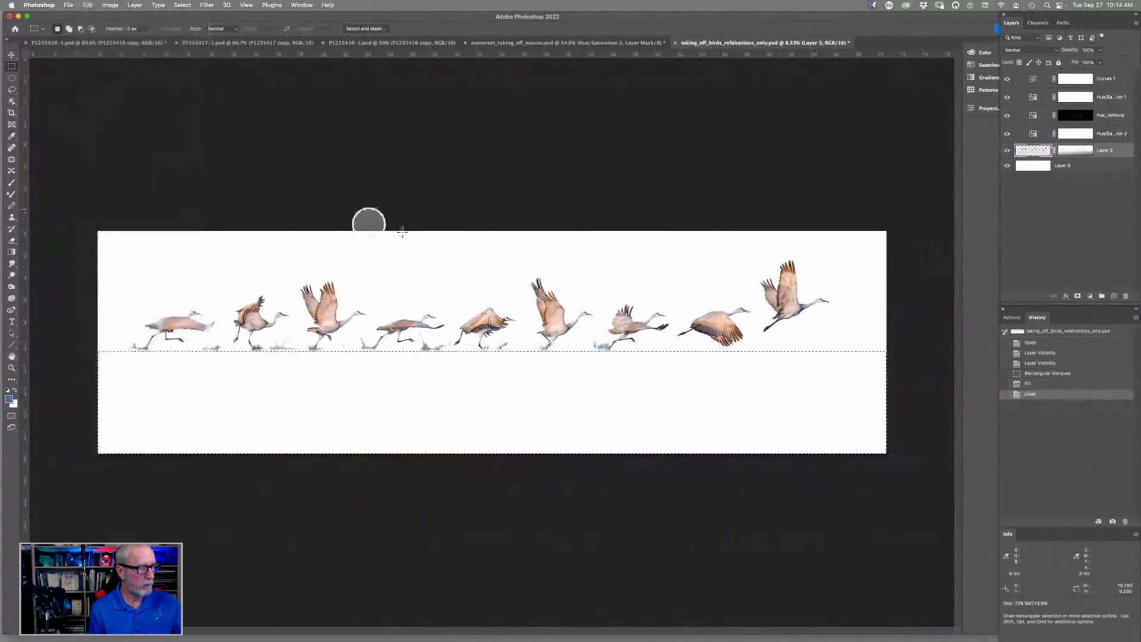
key("super+d")
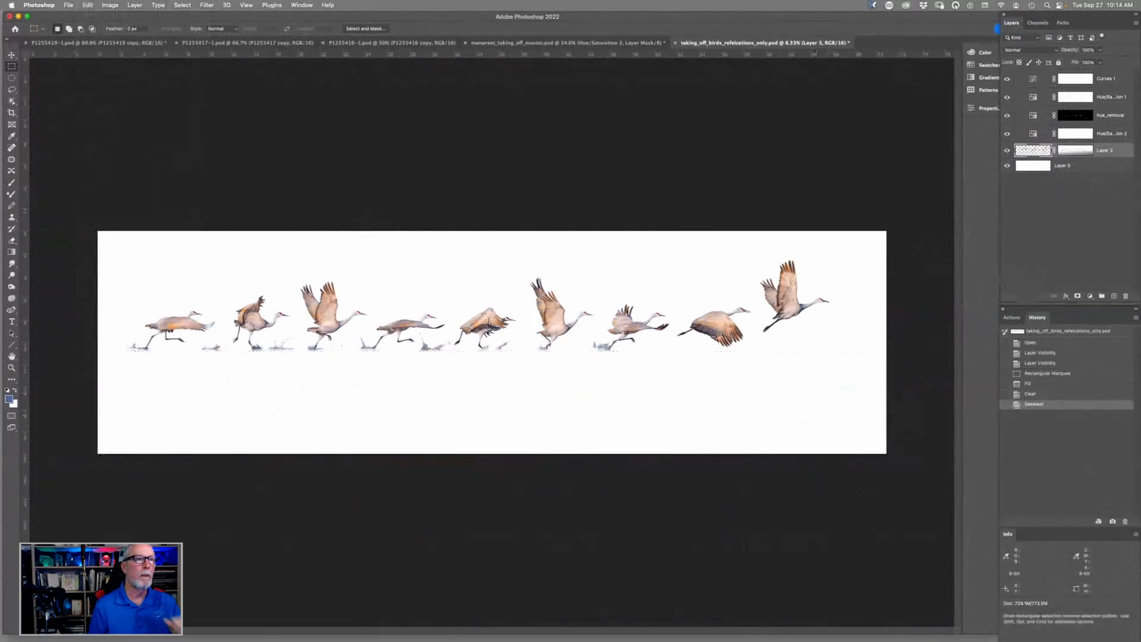
left_click(1008, 167)
left_click(1009, 166)
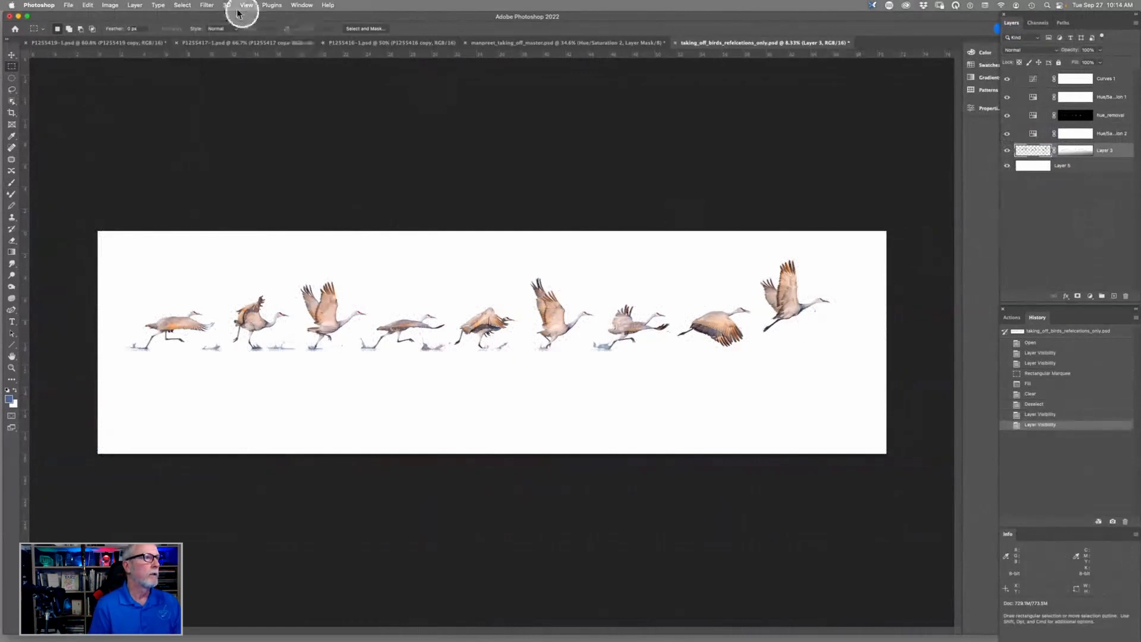
- Open the Flaming Pear Flood 2 filter on Layer 3, set the Horizon to about 56, and slightly lower the Waviness
left_click(207, 5)
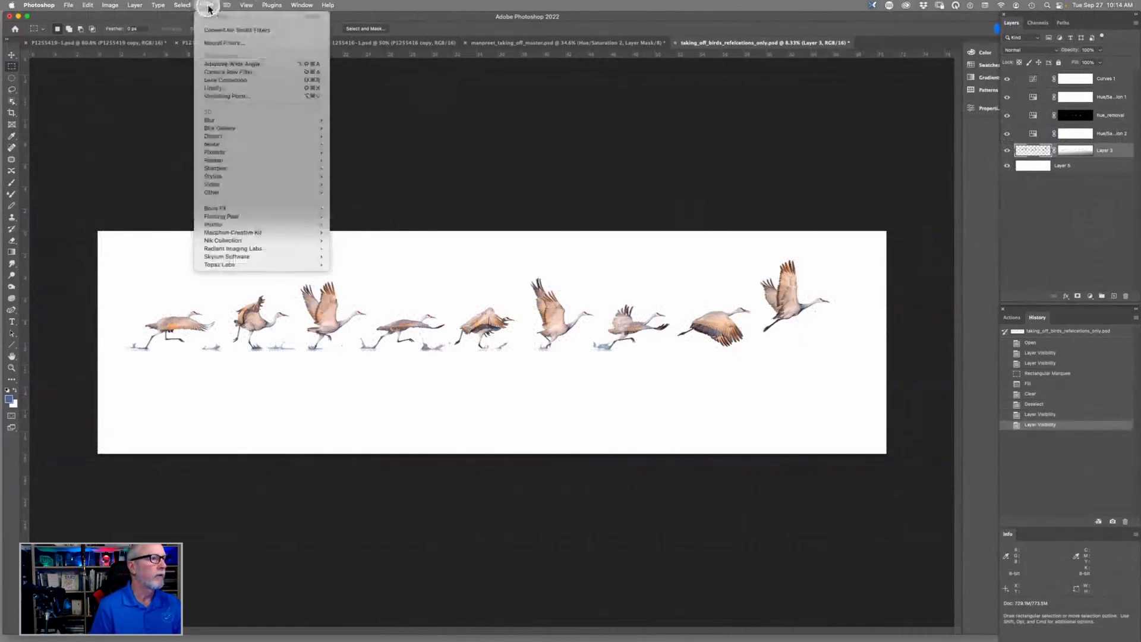
mouse_move(242, 219)
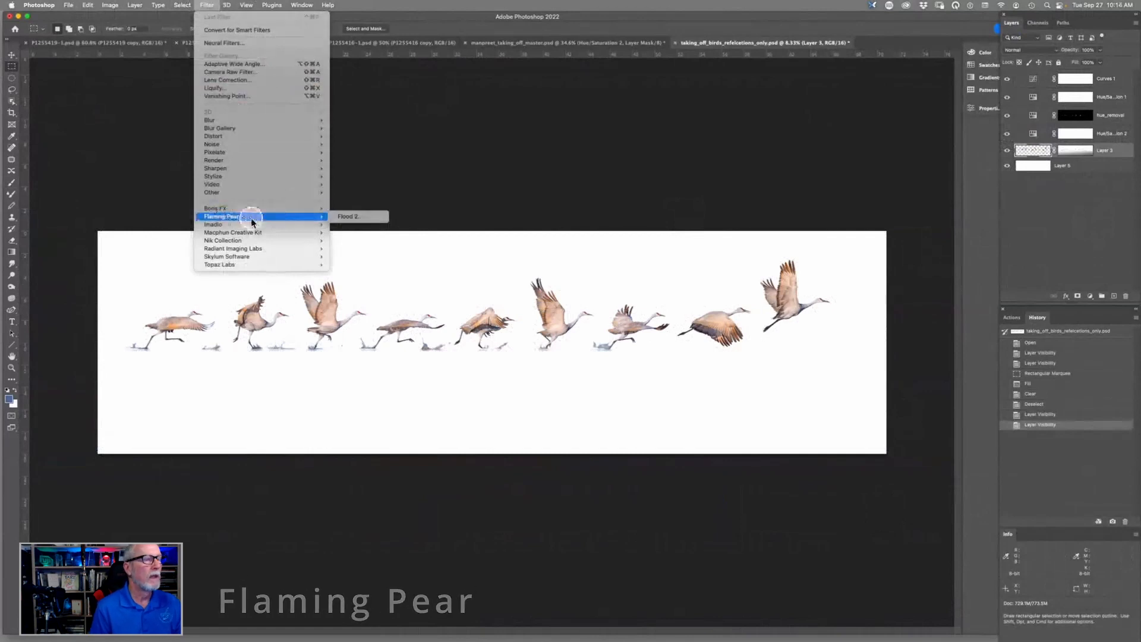
left_click(351, 218)
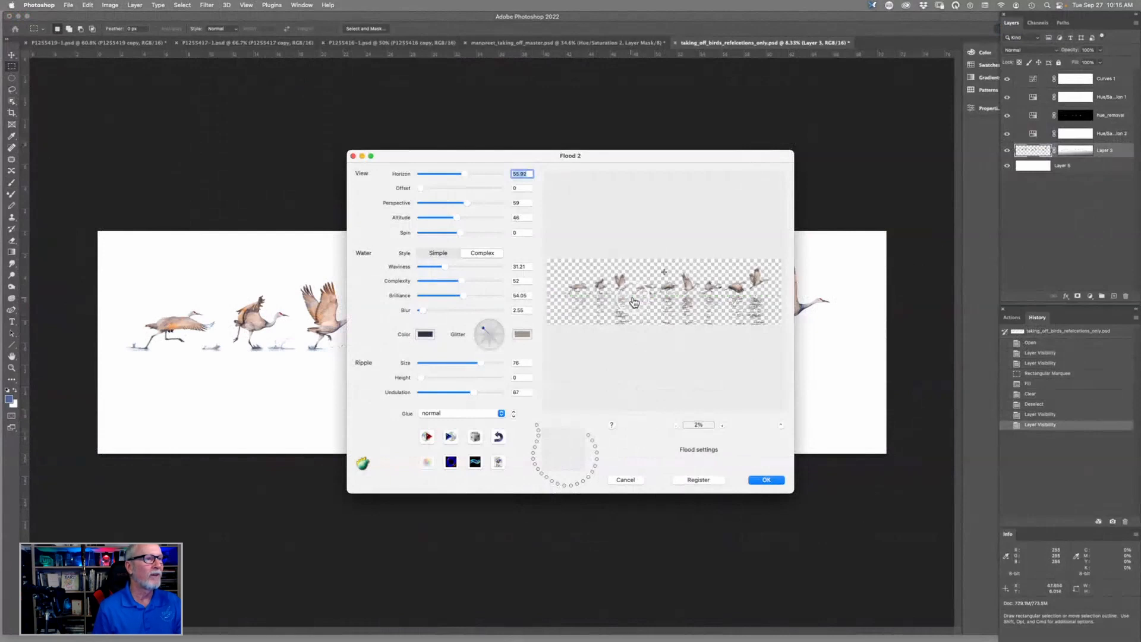
left_click_drag(463, 177, 442, 175)
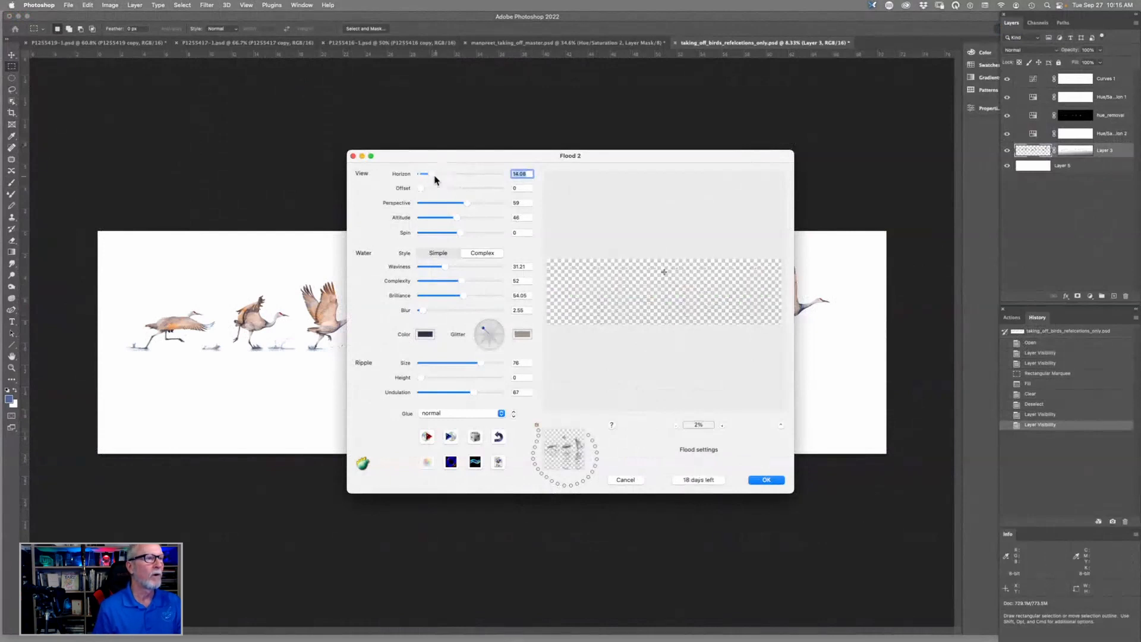
left_click_drag(436, 176, 489, 174)
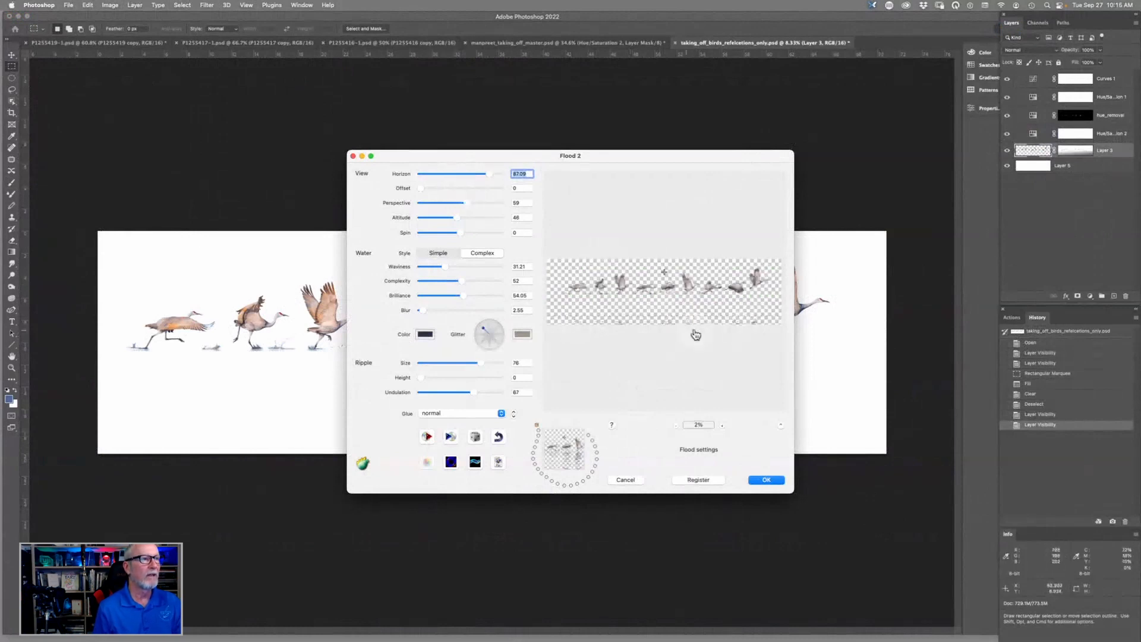
left_click_drag(491, 175, 466, 177)
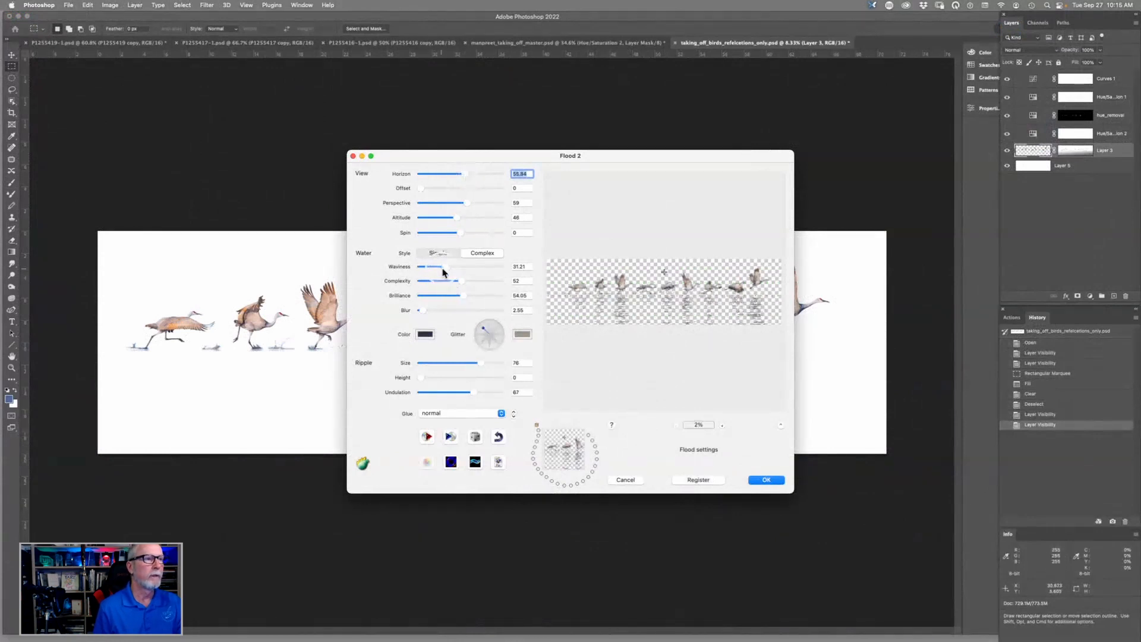
mouse_move(445, 269)
left_mouse_down()
mouse_move(423, 269)
mouse_move(438, 269)
left_mouse_up()
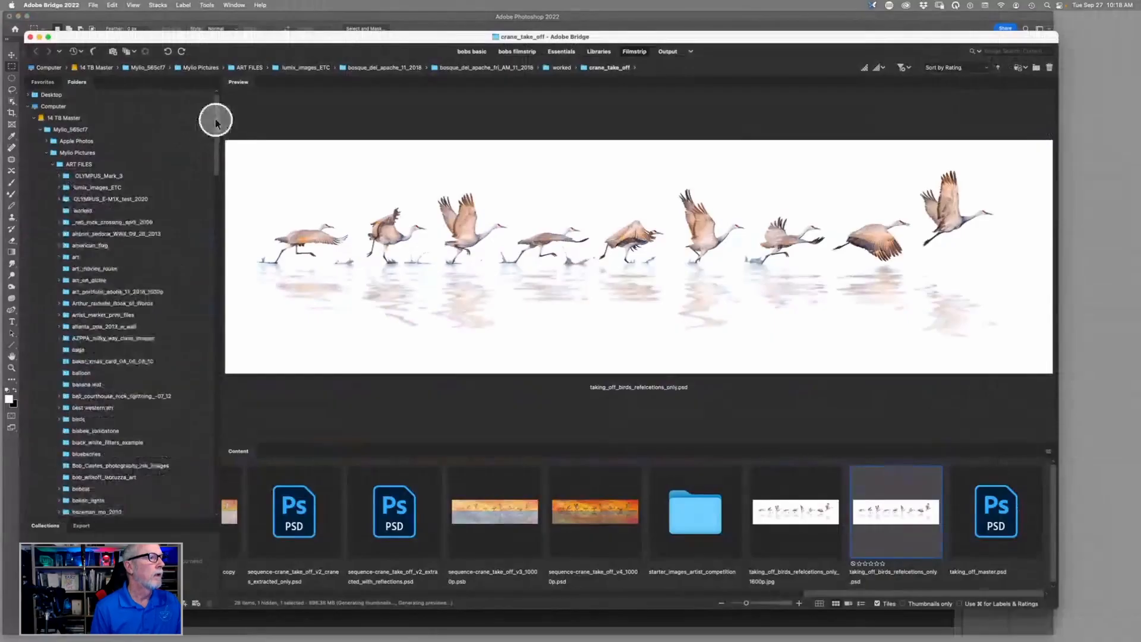
- Switch to Adobe Bridge, expand the competition folder in the folder tree, and browse its subfolders
left_click_drag(214, 121, 214, 205)
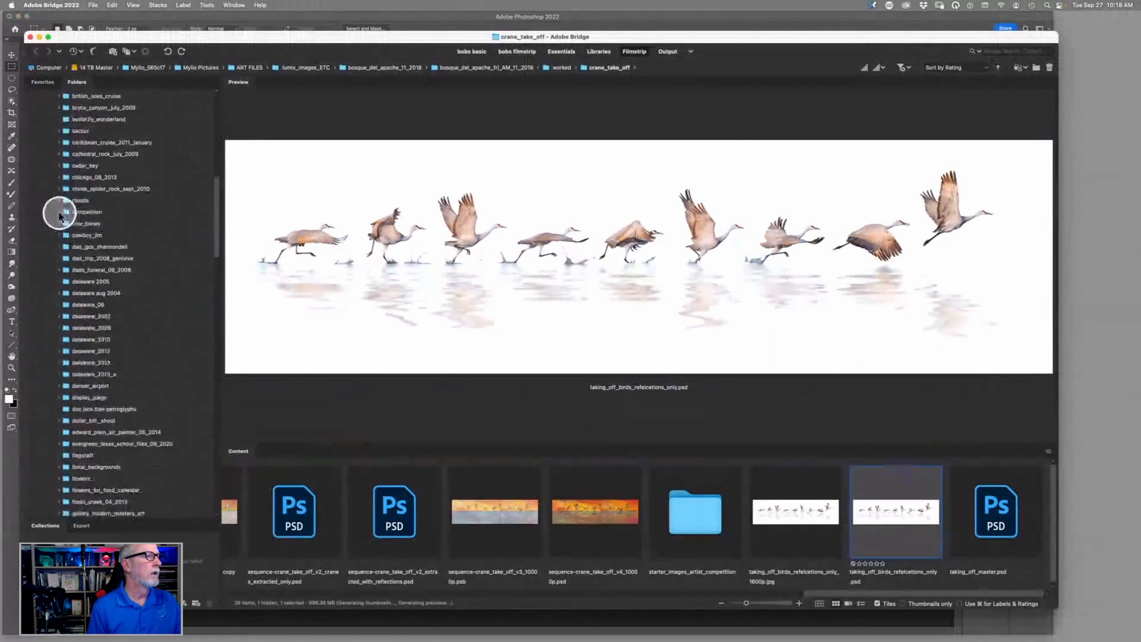
left_click(58, 212)
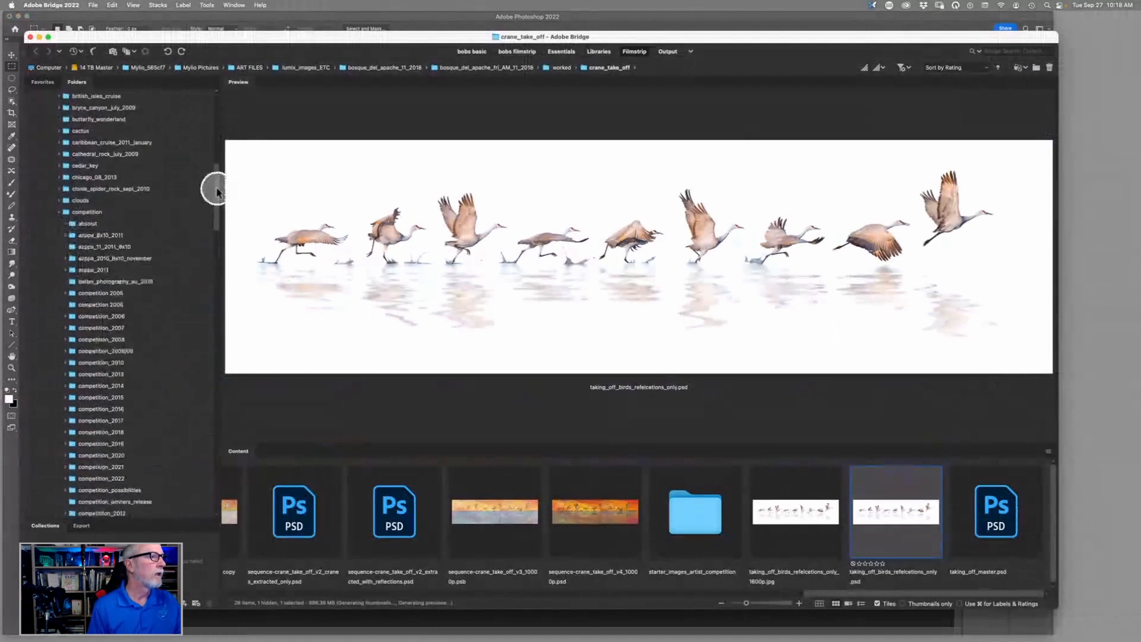
left_click_drag(218, 190, 223, 208)
mouse_move(218, 200)
left_mouse_down()
mouse_move(218, 233)
mouse_move(211, 219)
left_mouse_up()
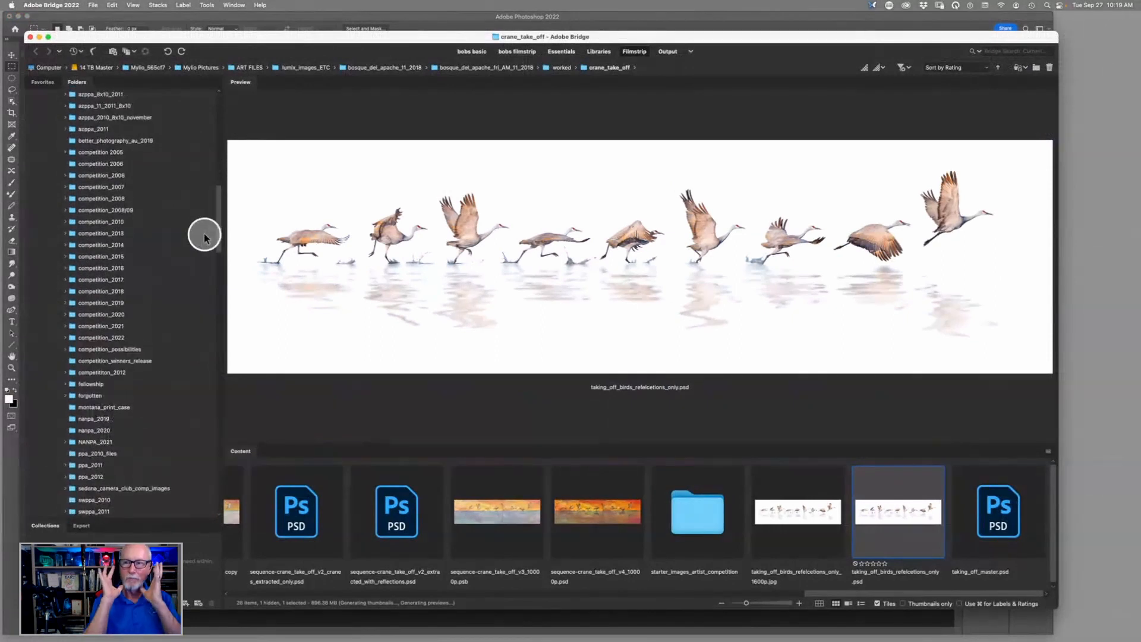